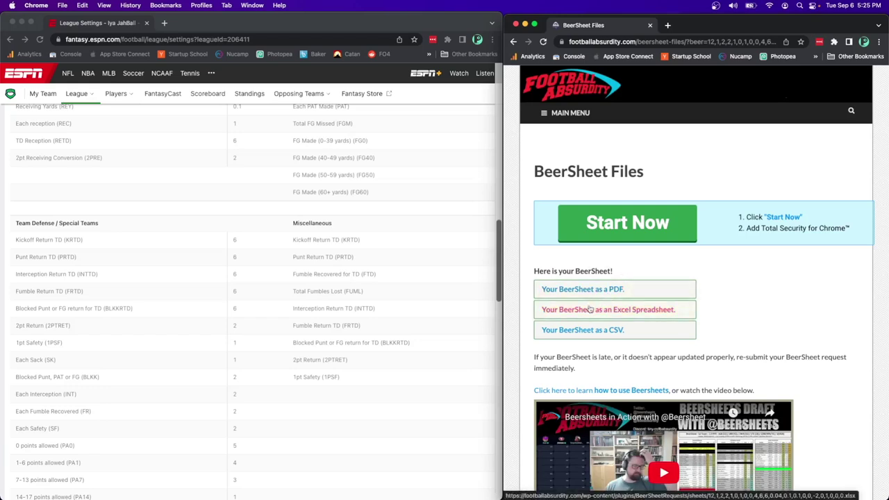
Download the BeerSheet as an Excel spreadsheet and upload that file for import into the blank Google Sheets spreadsheet.
left_click(590, 309)
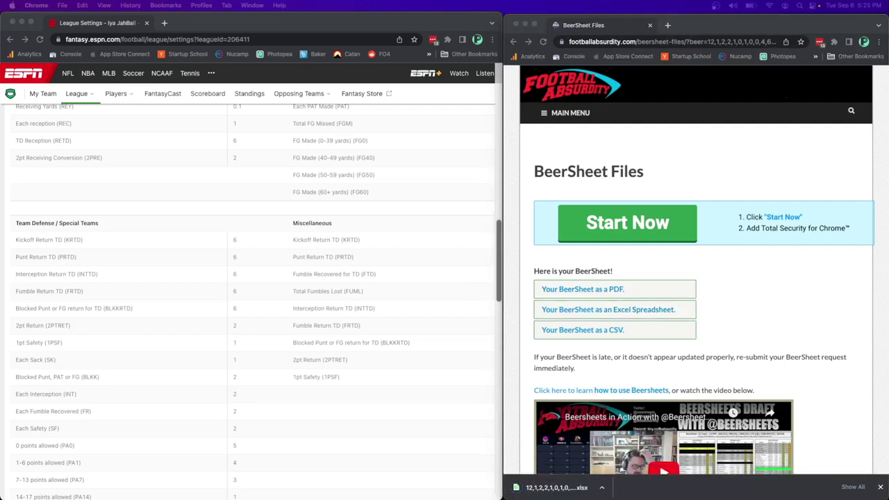
left_click_drag(315, 43, 329, 45)
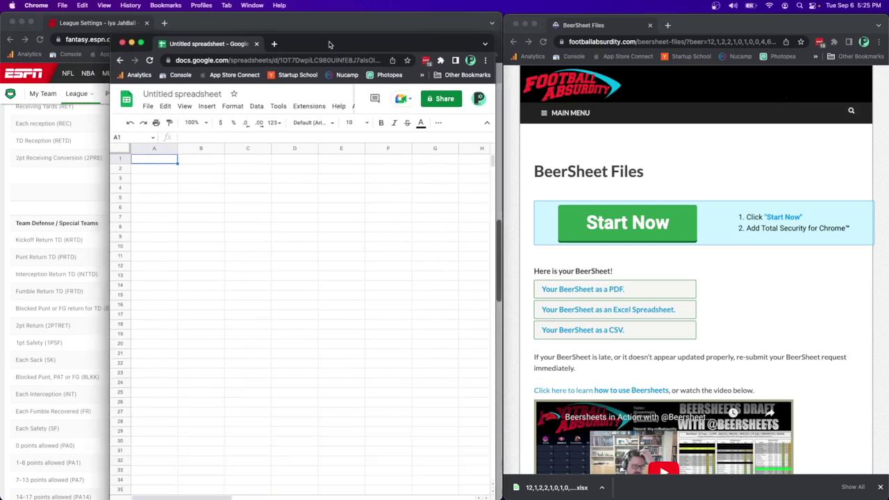
left_click(147, 106)
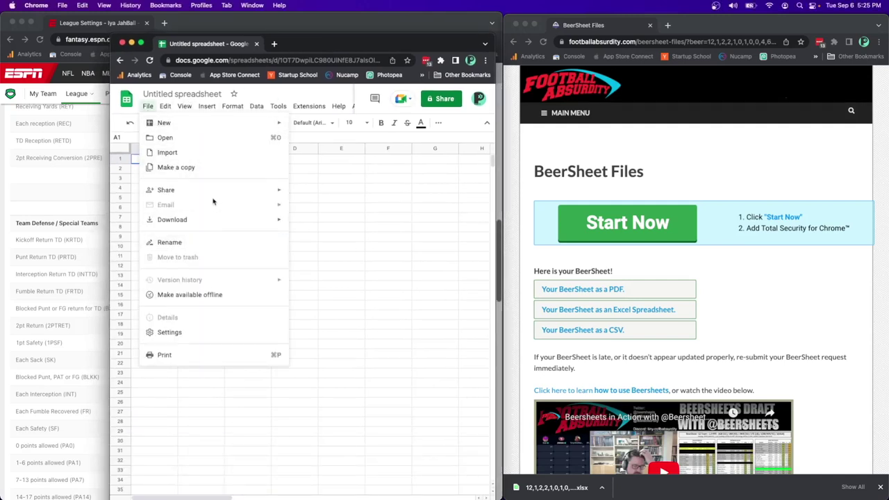
left_click(166, 152)
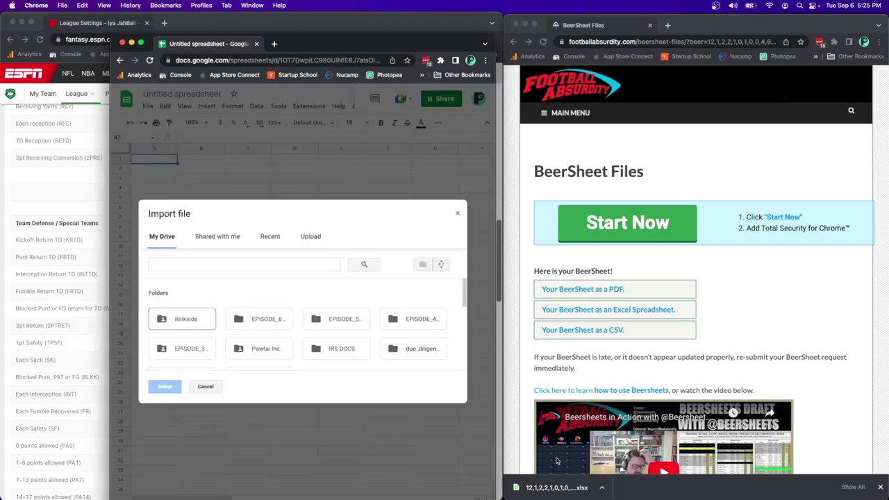
left_click(319, 239)
left_click_drag(563, 489, 379, 321)
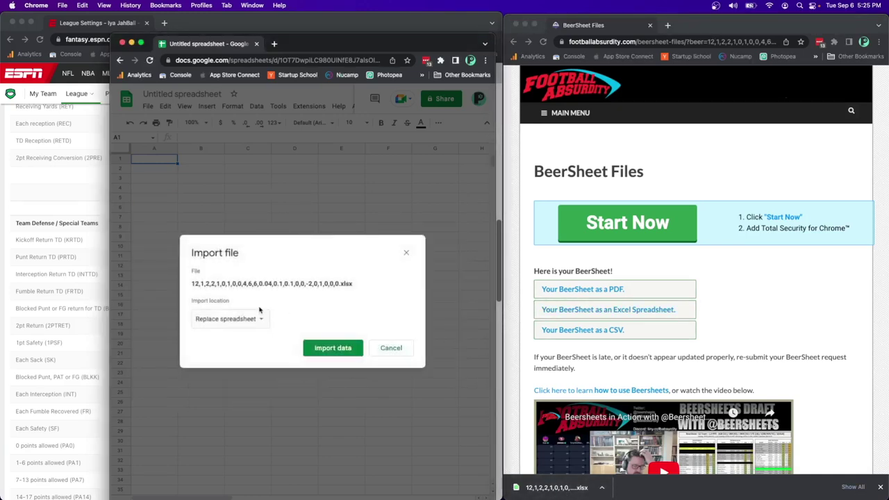
Import the uploaded file with the Replace spreadsheet location and widen the window to fit the wide receiver table.
left_click(258, 316)
left_click(258, 318)
left_click(336, 350)
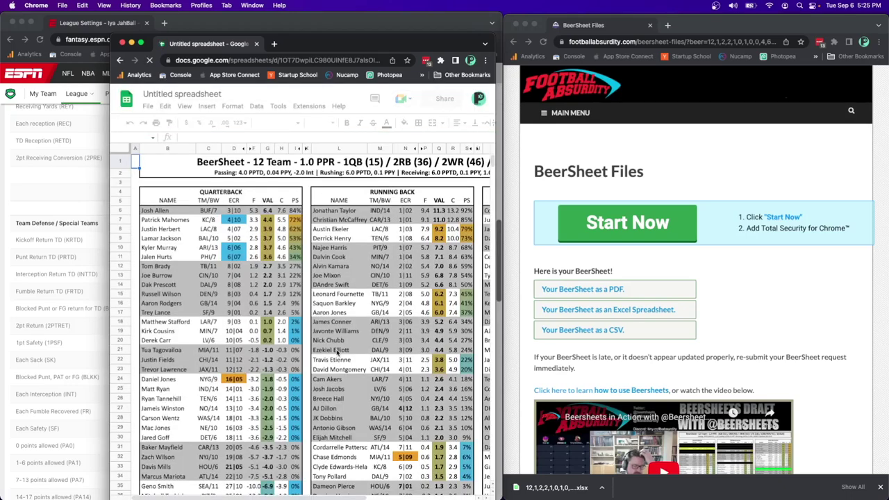
left_click_drag(496, 146, 718, 173)
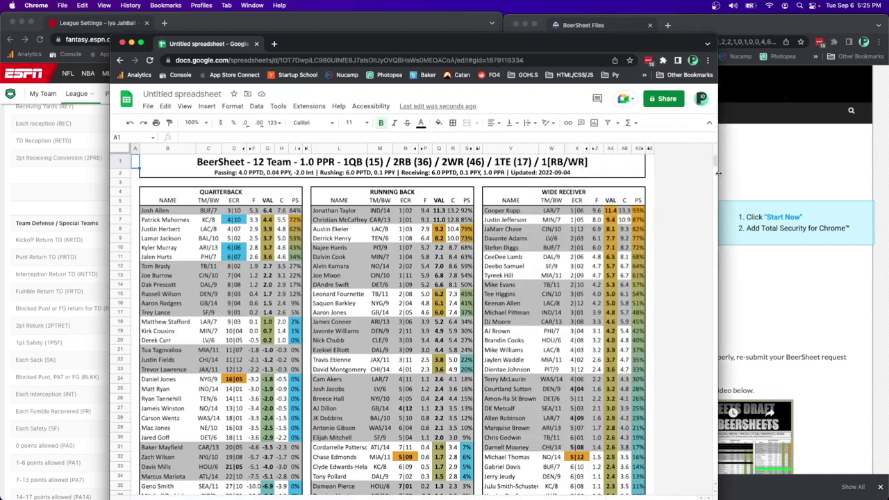
Mark Justin Jefferson as drafted by entering "x" in cell U7 beside his name.
left_click(481, 221)
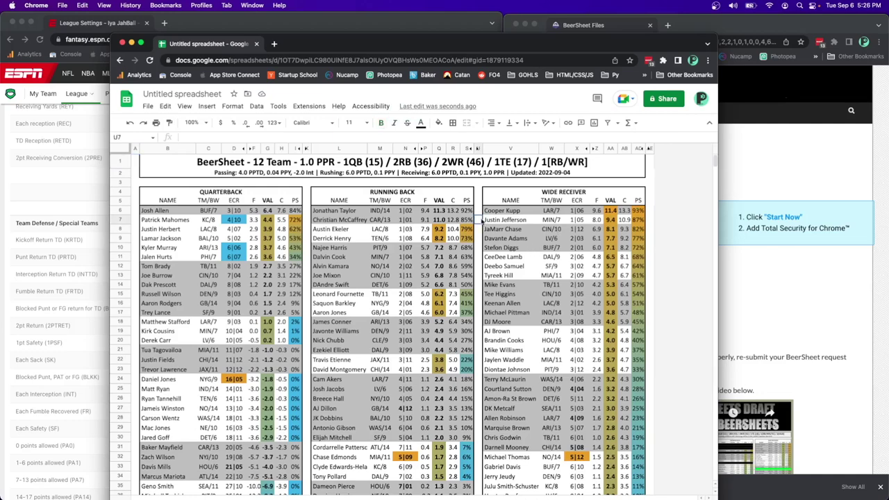
type("x")
key("Return")
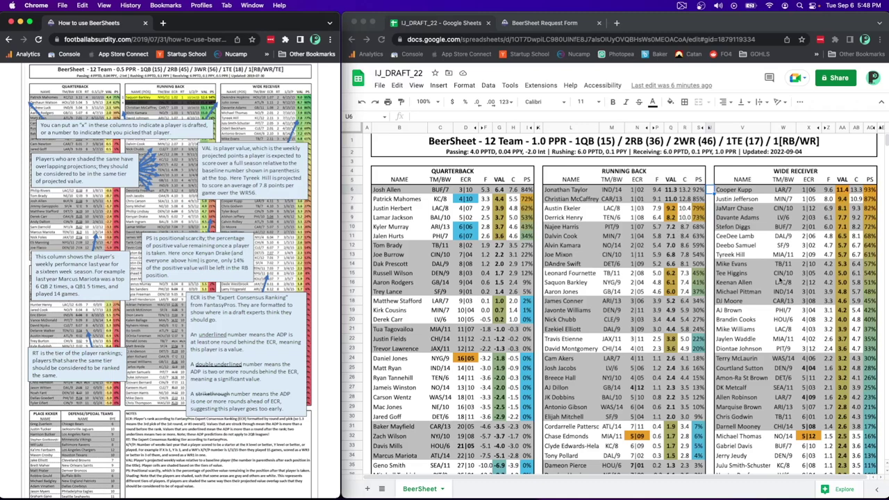
Examine the BeerSheet's position rankings, the tight end and defense tables, and the notes explaining its columns and colours.
scroll(780, 280, "down", 10)
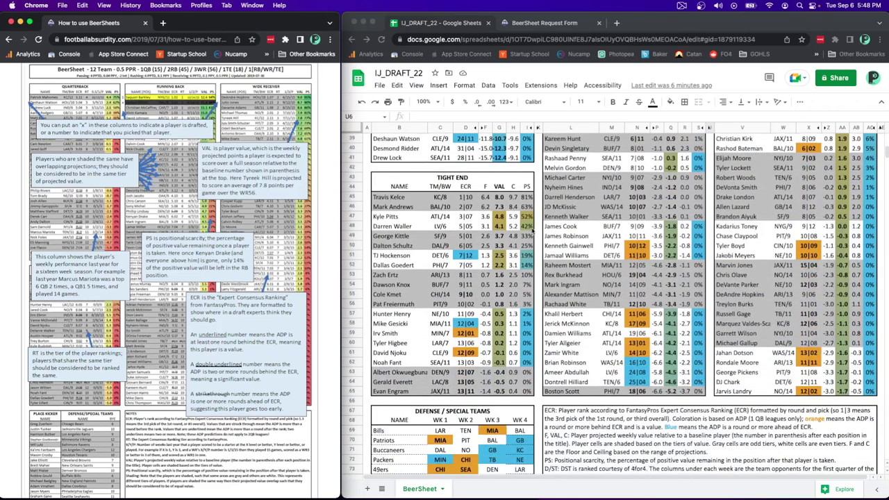
scroll(500, 257, "down", 4)
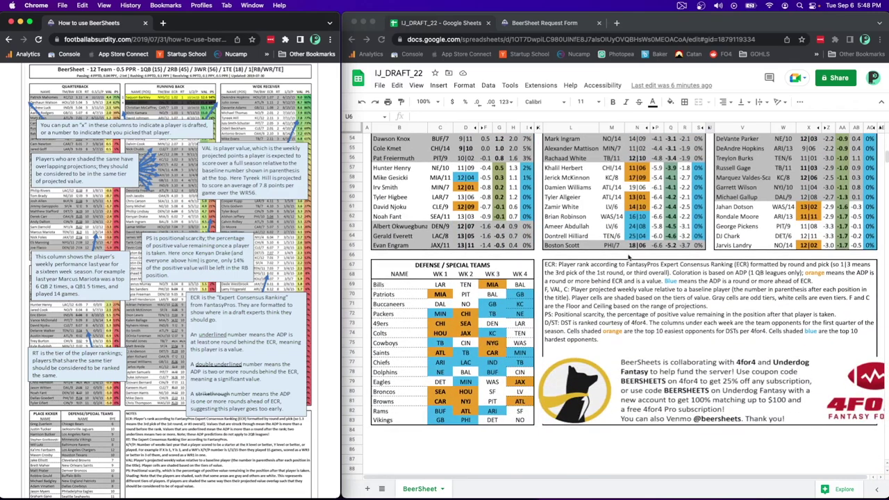
scroll(628, 257, "up", 2)
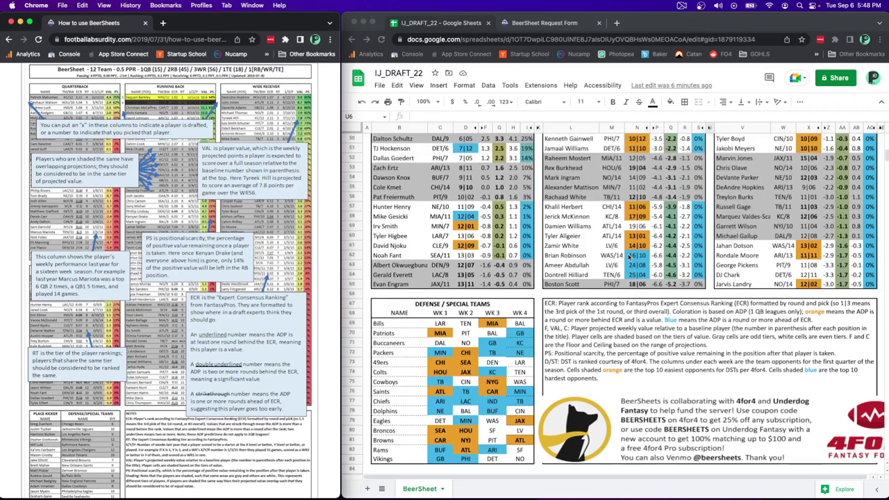
scroll(629, 258, "up", 8)
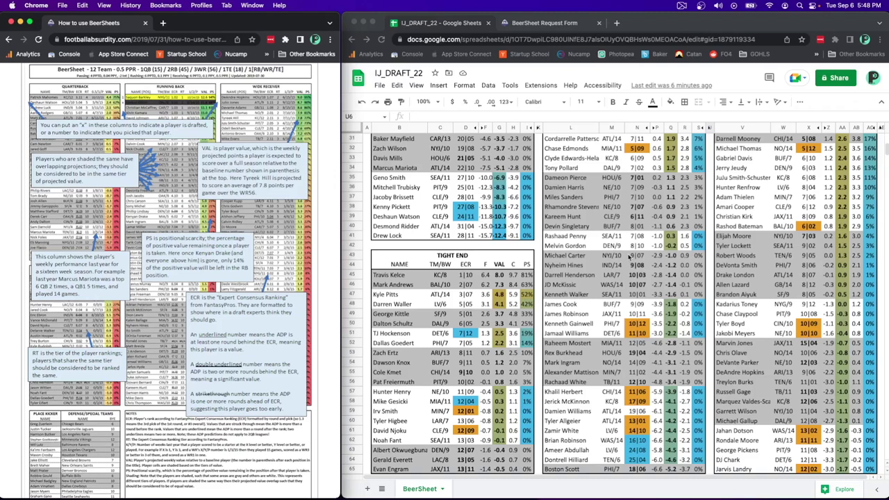
scroll(628, 258, "down", 4)
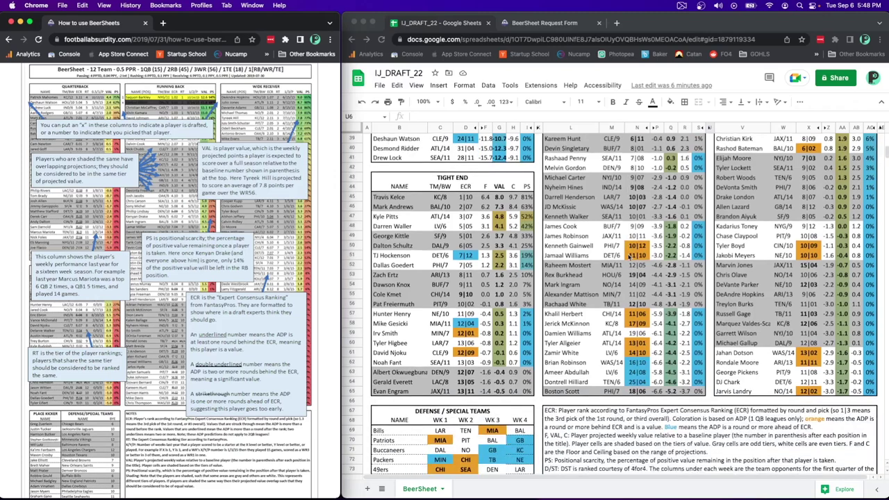
scroll(628, 257, "up", 4)
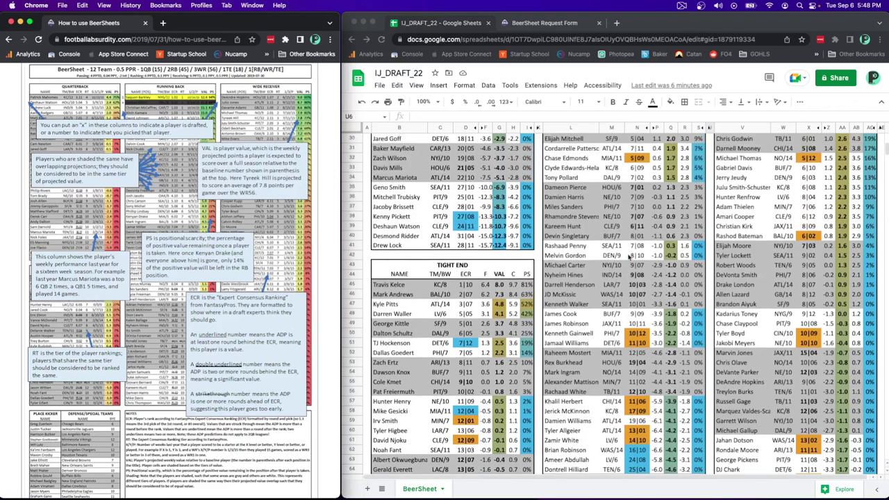
scroll(629, 258, "up", 7)
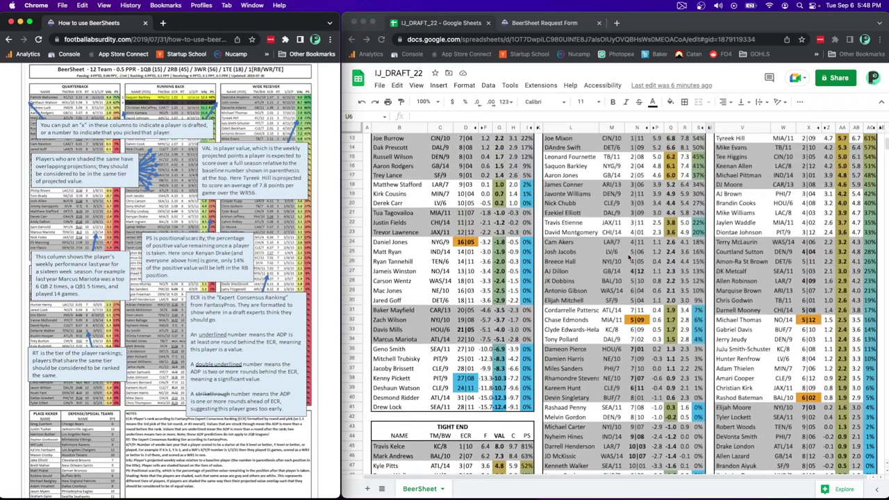
scroll(628, 258, "up", 5)
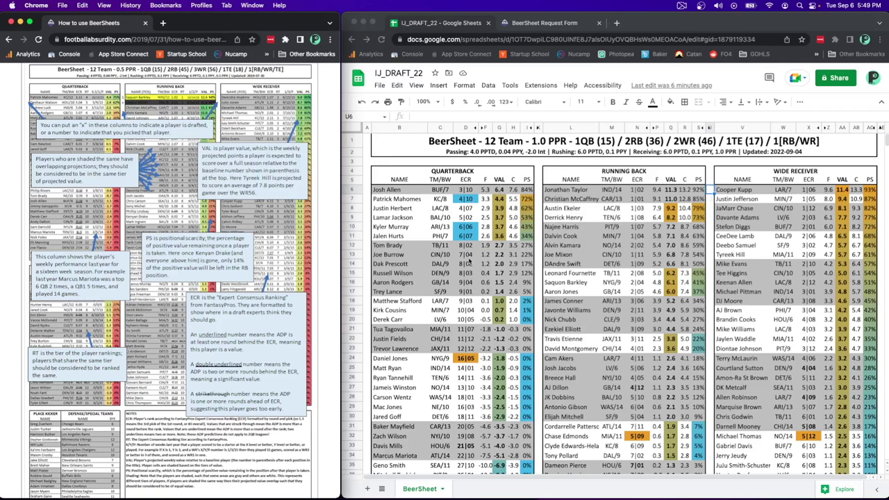
scroll(509, 227, "down", 1)
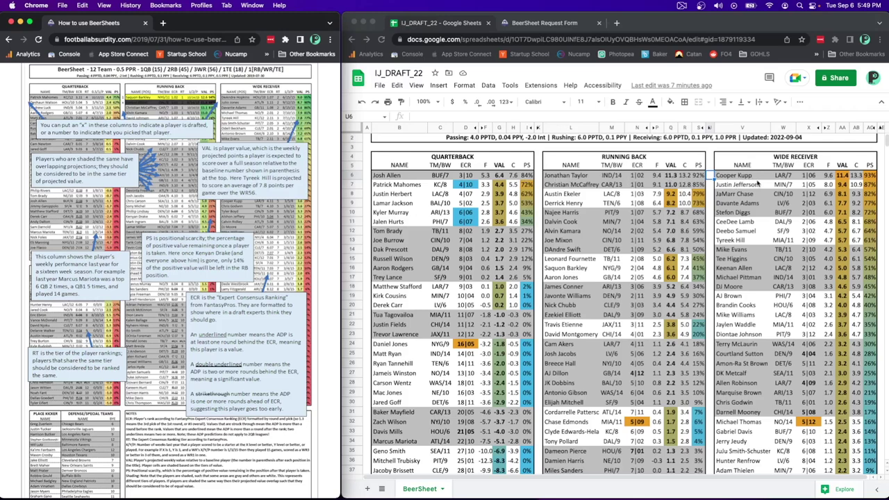
scroll(709, 268, "up", 1)
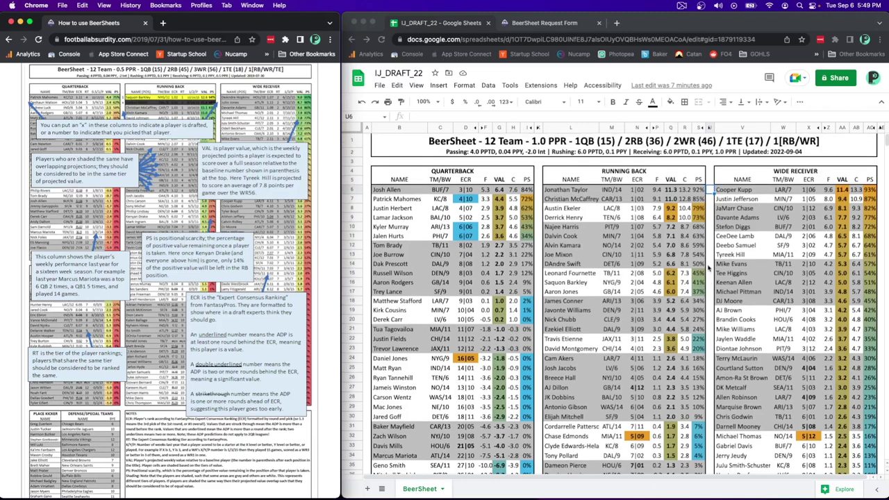
scroll(708, 268, "down", 8)
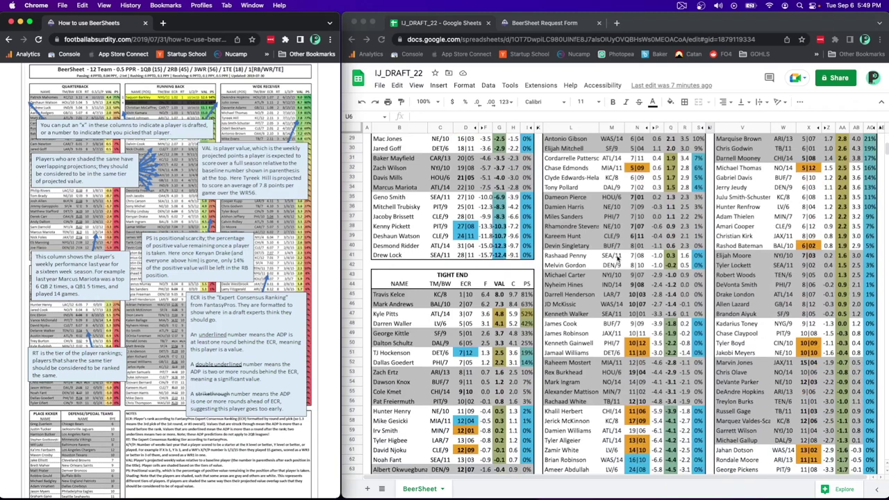
scroll(617, 257, "up", 8)
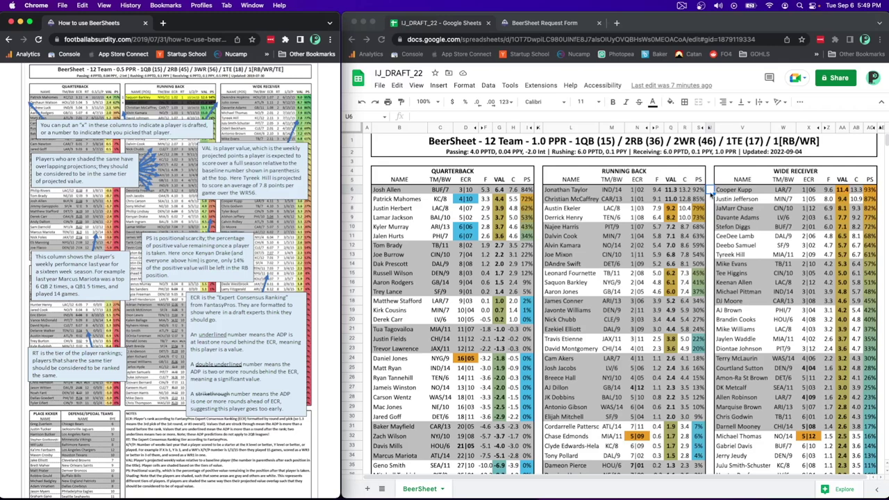
Mark Cooper Kupp as an own pick with "y" in cell U6 and clear the mark again.
left_click(710, 195)
type("y")
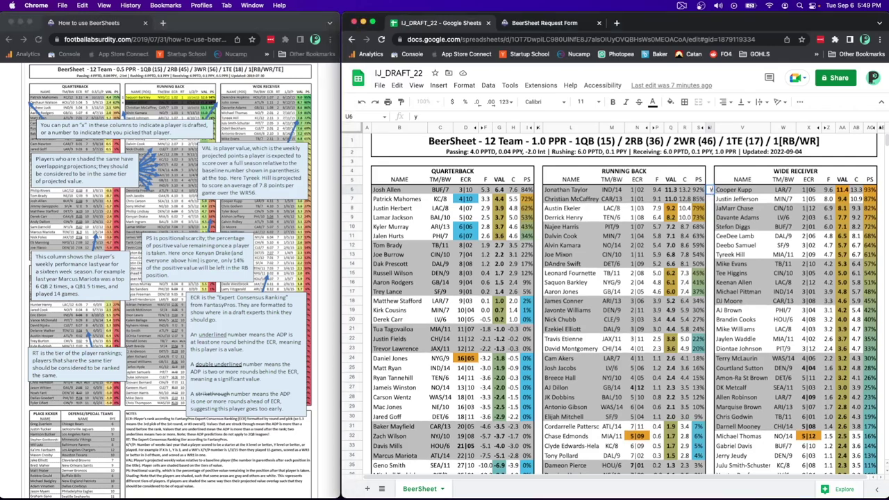
key("Return")
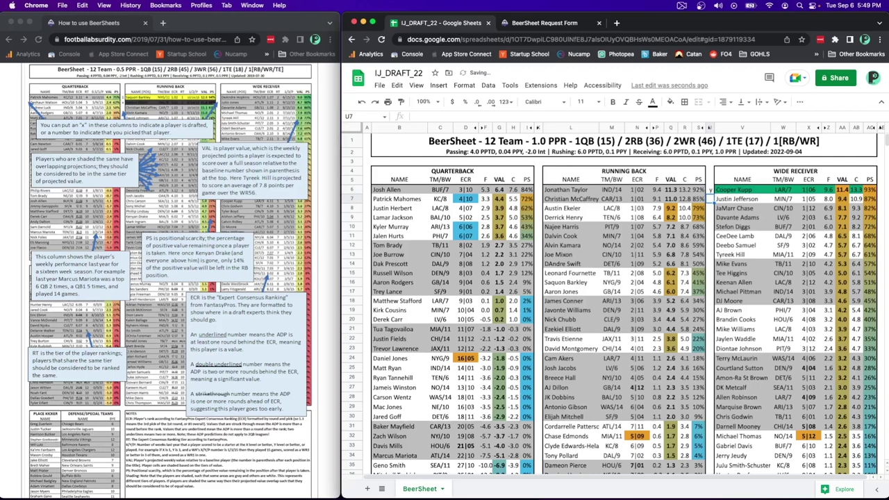
left_click(710, 190)
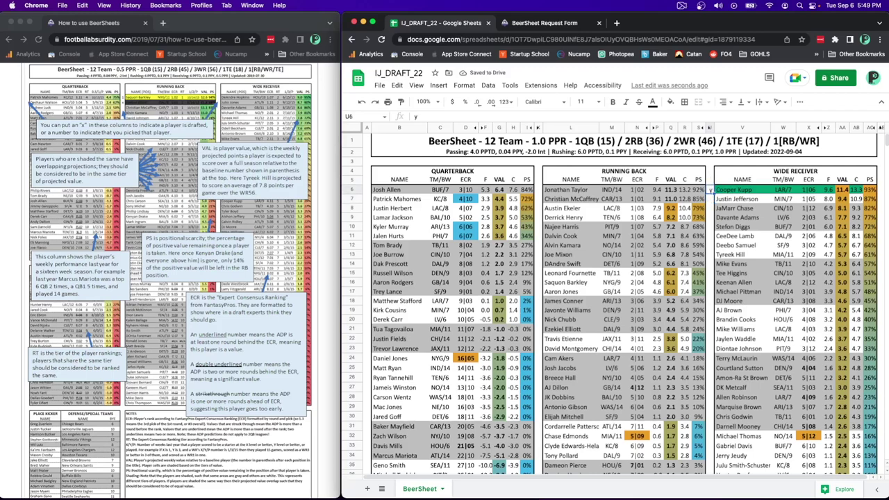
key("Delete")
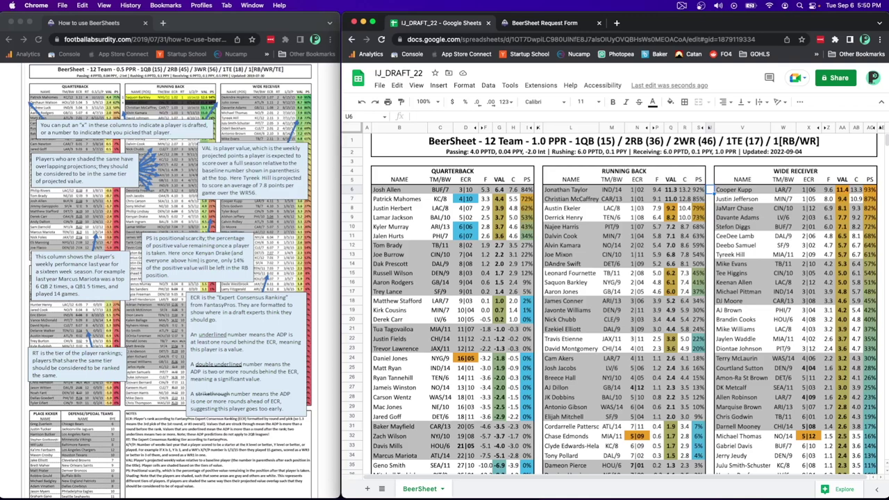
Mark Cooper Kupp as drafted with "x" in U6 and Jonathan Taylor as an own pick with "y" in K6.
type("x")
key("Return")
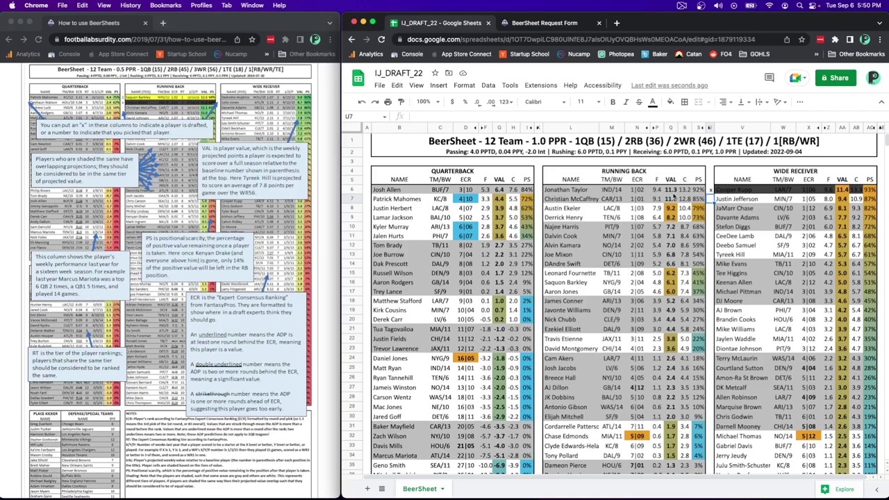
left_click(536, 192)
type("y")
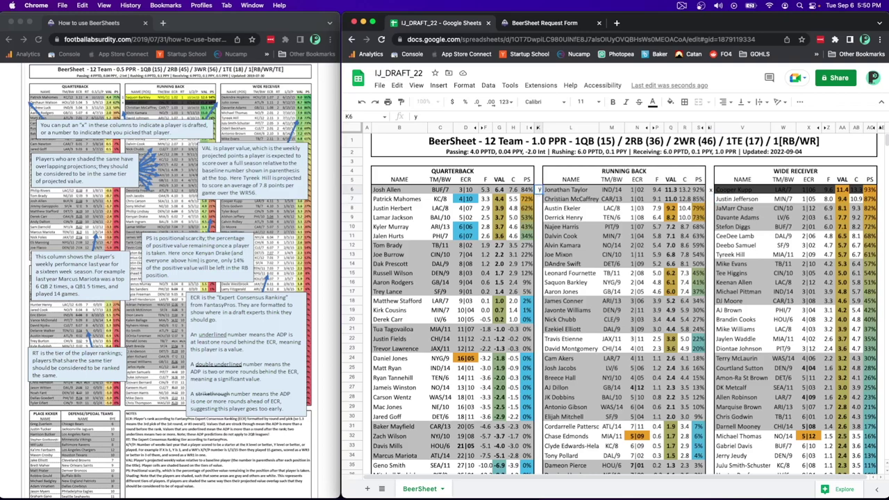
key("Return")
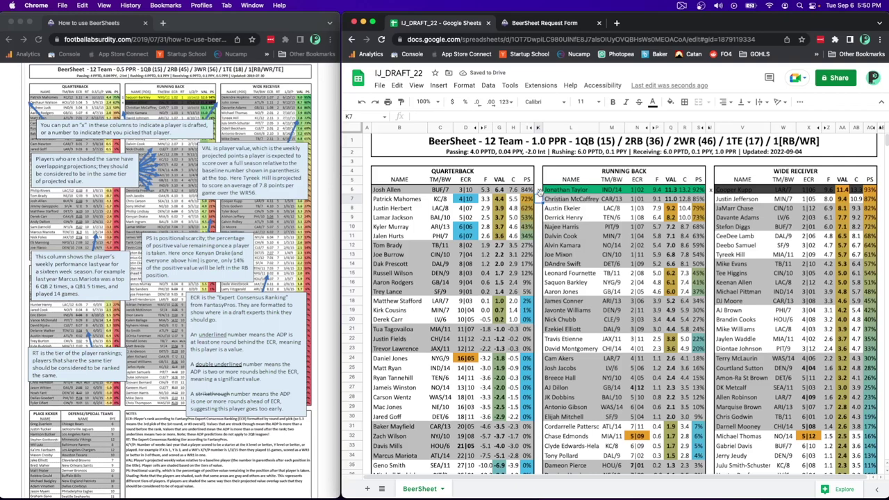
Clear the draft marks beside Jonathan Taylor and Cooper Kupp.
left_click(539, 190)
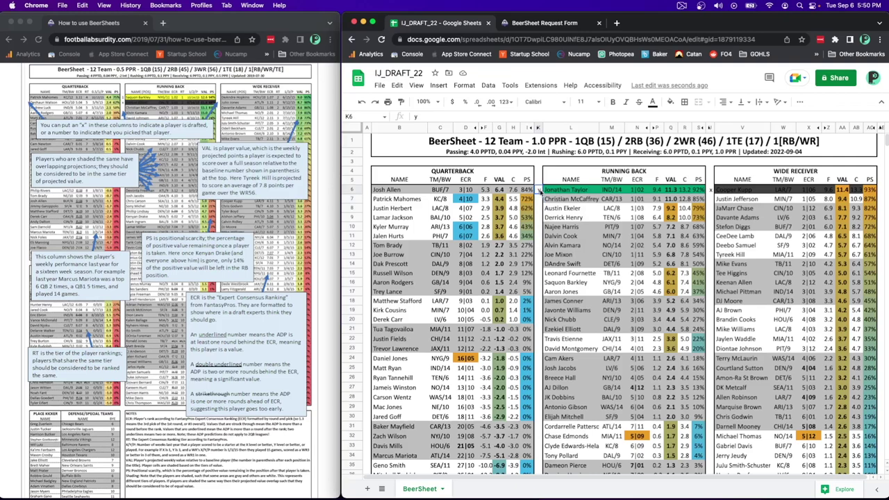
key("Delete")
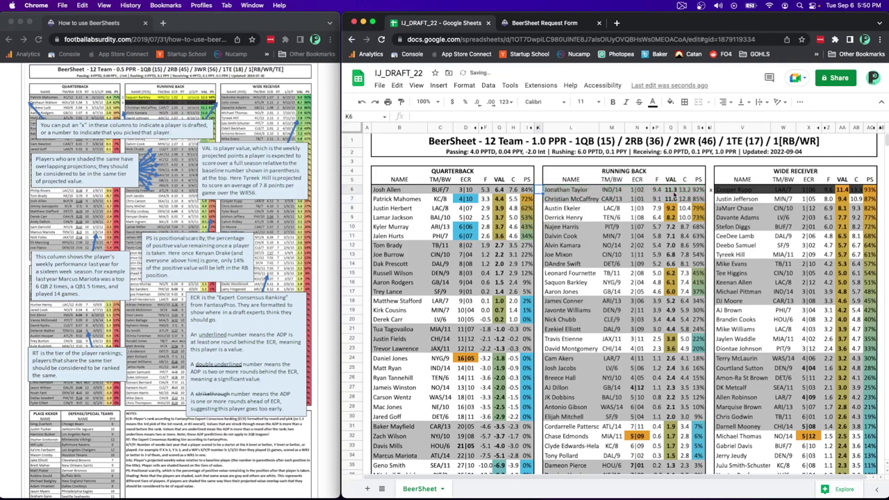
left_click(709, 189)
key("Delete")
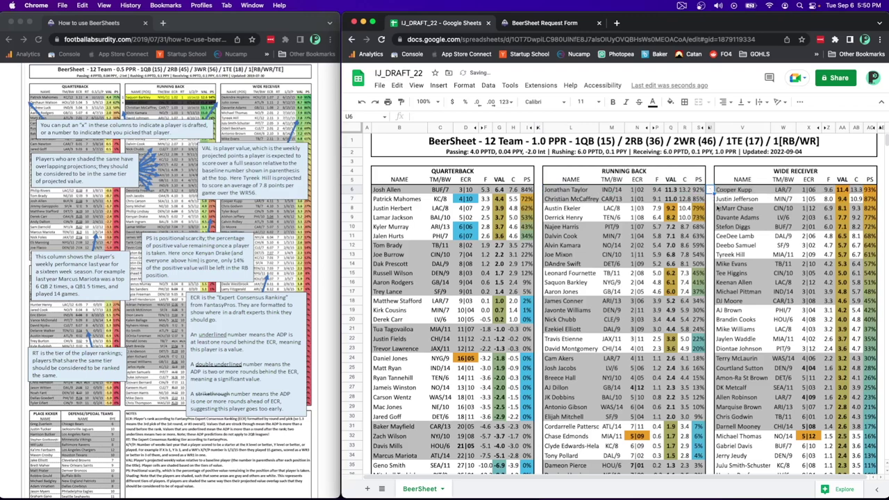
Flag running back Antonio Gibson by entering "i" in cell K29 beside his name.
left_click(539, 407)
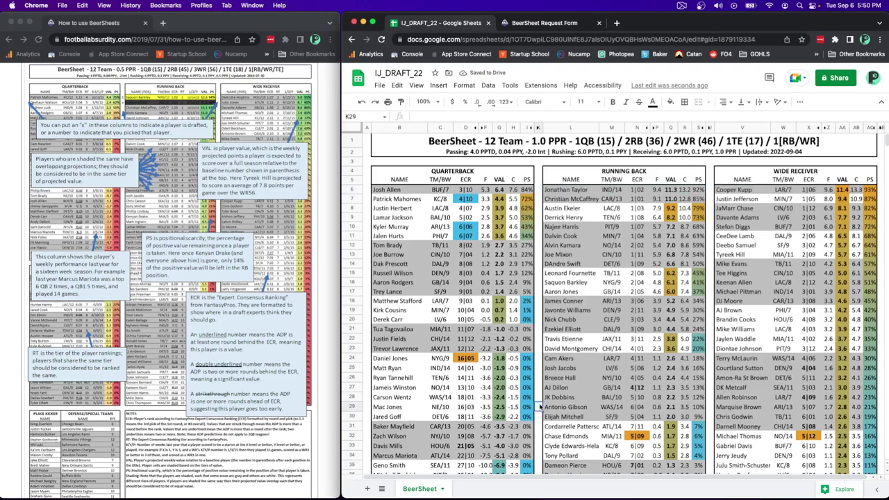
type("i")
key("Return")
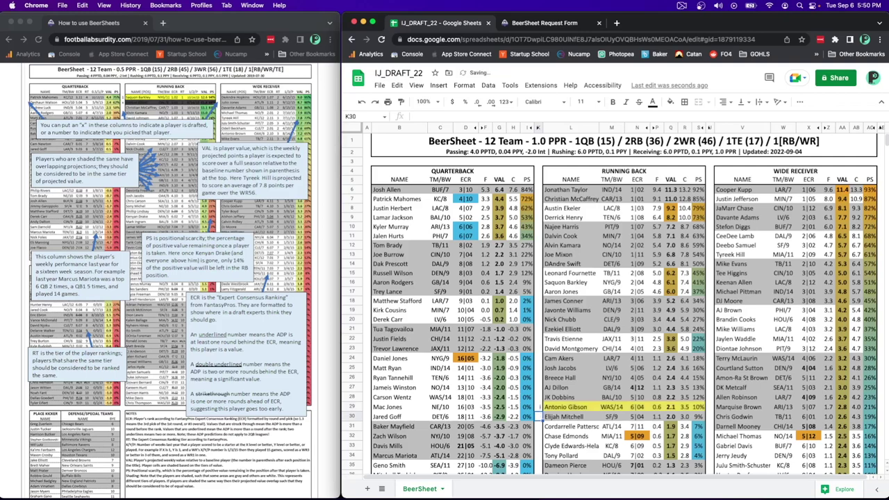
Re-enter the flag beside Antonio Gibson as "I" and clear the cell.
left_click(540, 406)
left_click(539, 416)
left_click(539, 407)
type("m")
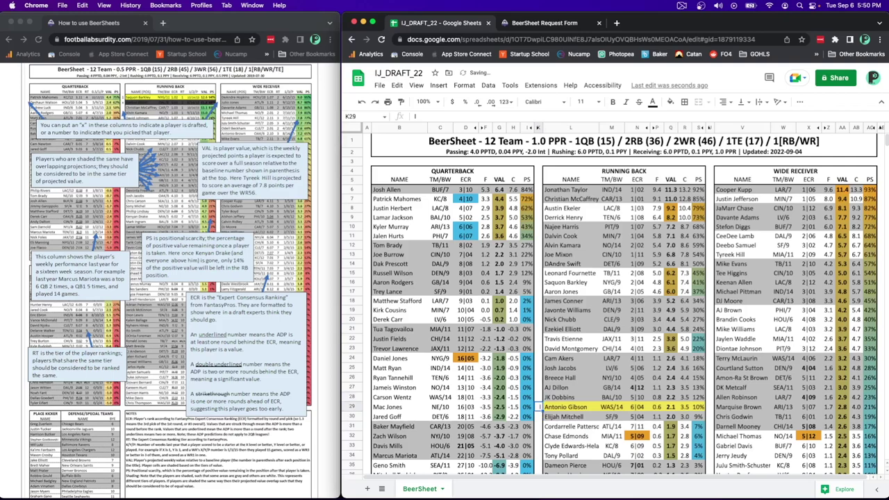
key("Return")
left_click(539, 407)
key("Delete")
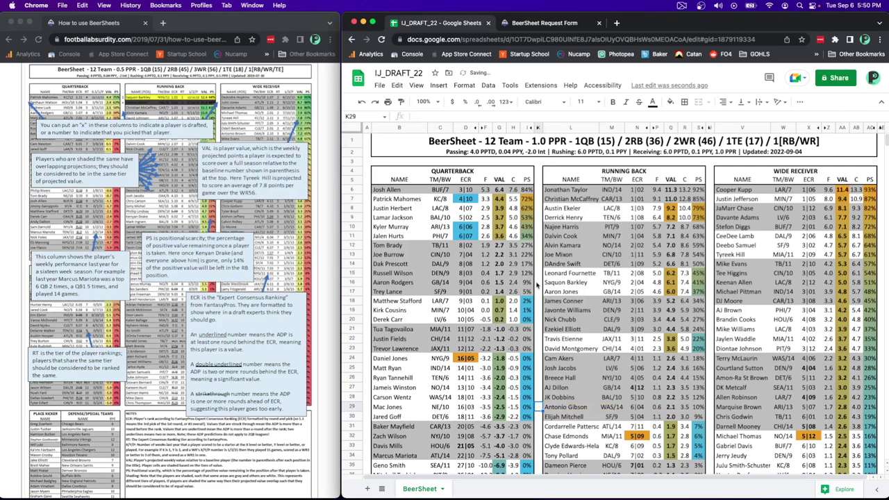
Rank Najee Harris 1, Deebo Samuel 2 and Joe Mixon 3 in the mark cells beside their names.
left_click(536, 192)
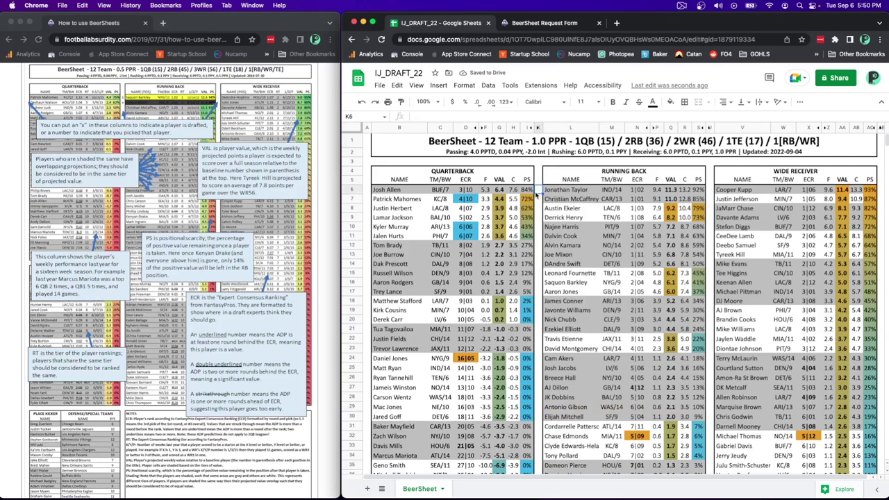
left_click(537, 227)
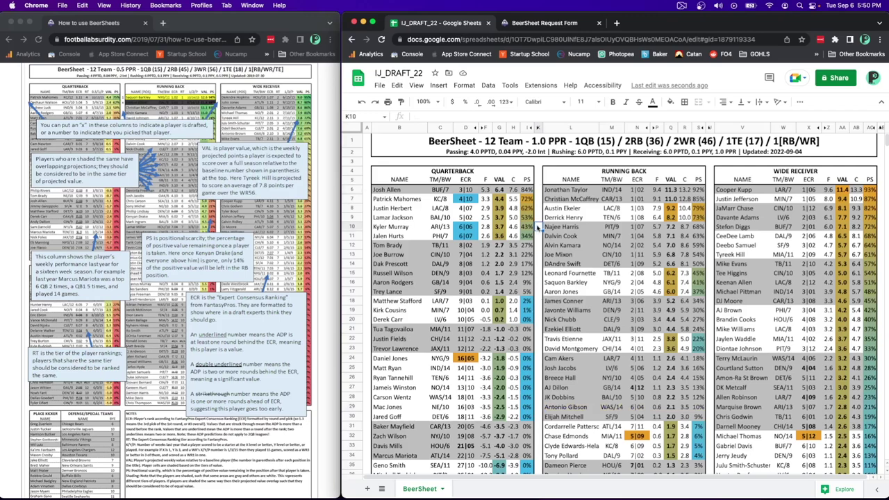
type("1")
left_click(709, 246)
type("2")
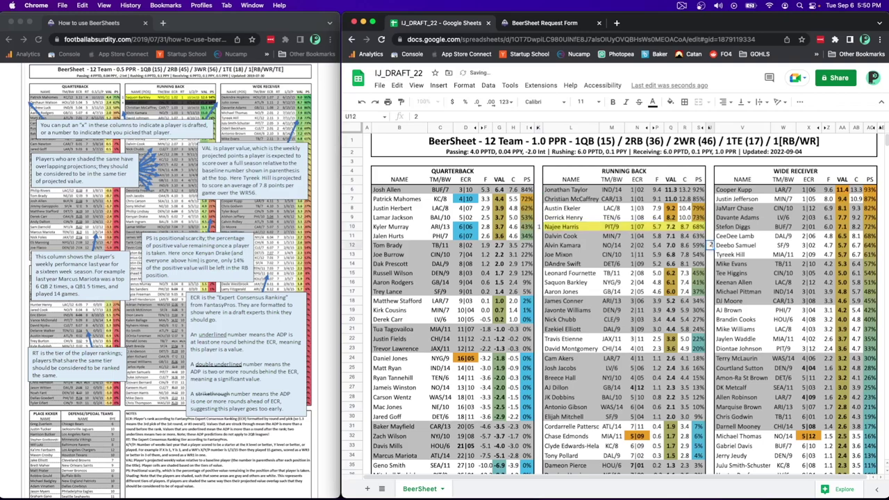
left_click(539, 259)
type("3")
left_click(539, 273)
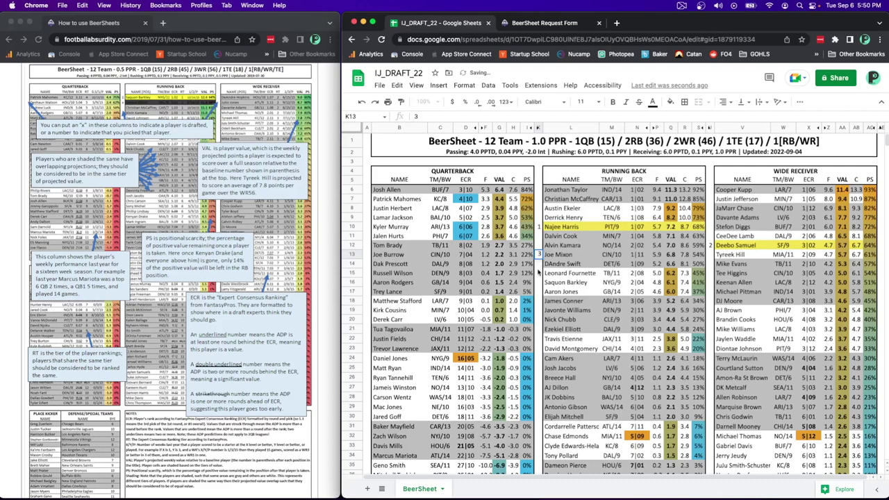
Clear the rank numbers beside Najee Harris, Joe Mixon and Deebo Samuel.
left_click(540, 227)
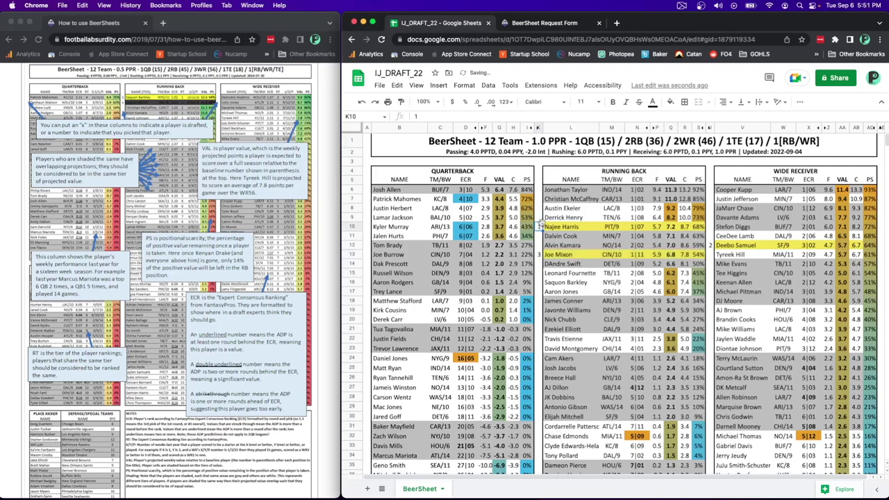
key("Delete")
left_click(537, 255)
key("Delete")
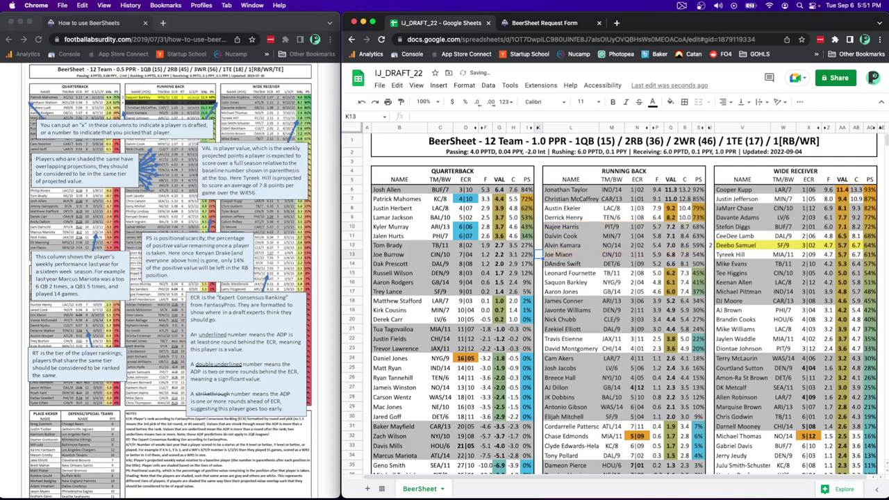
left_click(711, 246)
key("Delete")
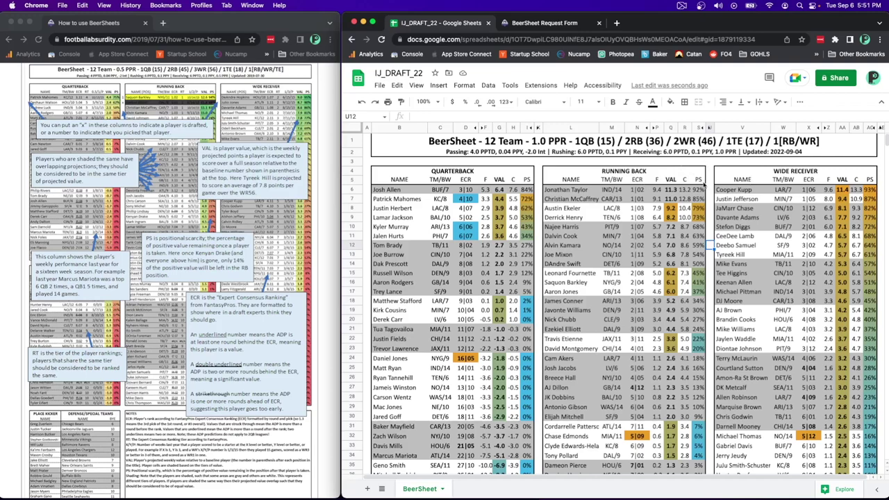
Examine the running backs' positional scarcity (PS) column down the list and Jonathan Taylor's entry in it.
left_click(700, 181)
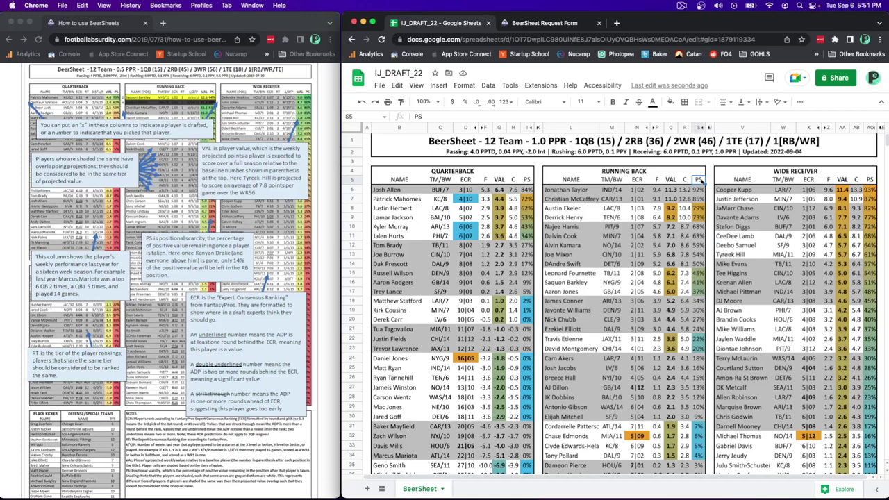
scroll(674, 195, "down", 5)
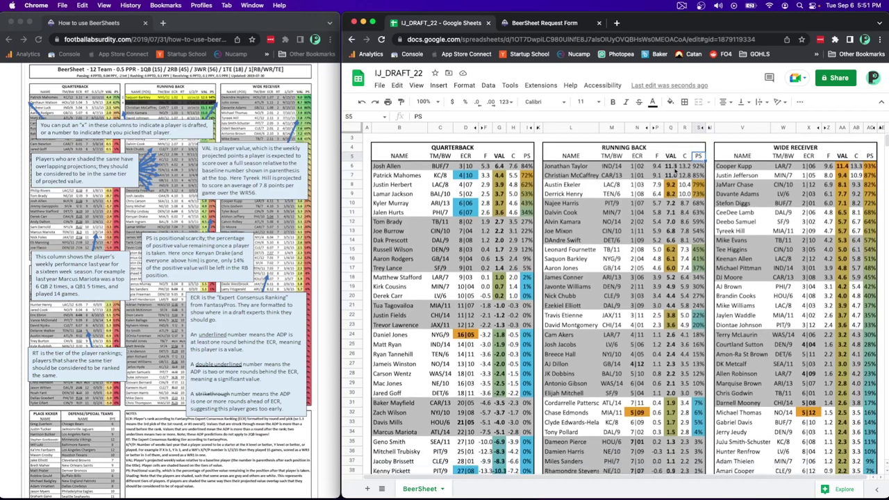
scroll(674, 172, "down", 3)
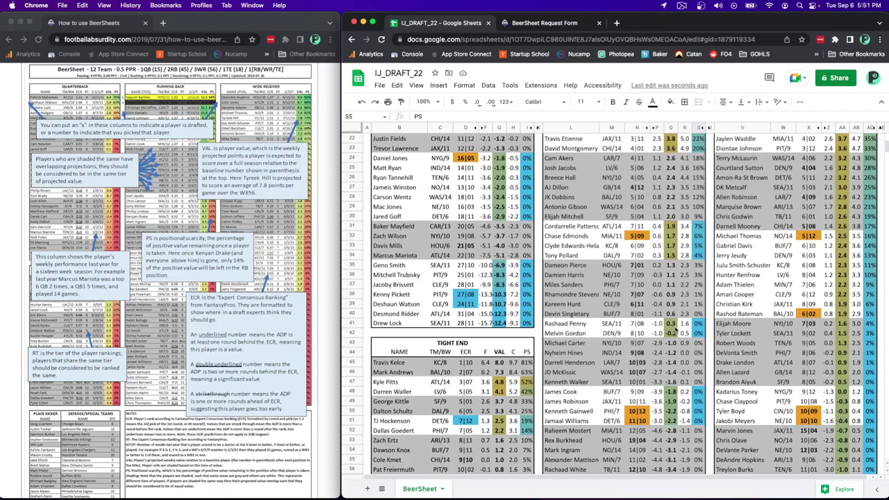
scroll(673, 331, "up", 7)
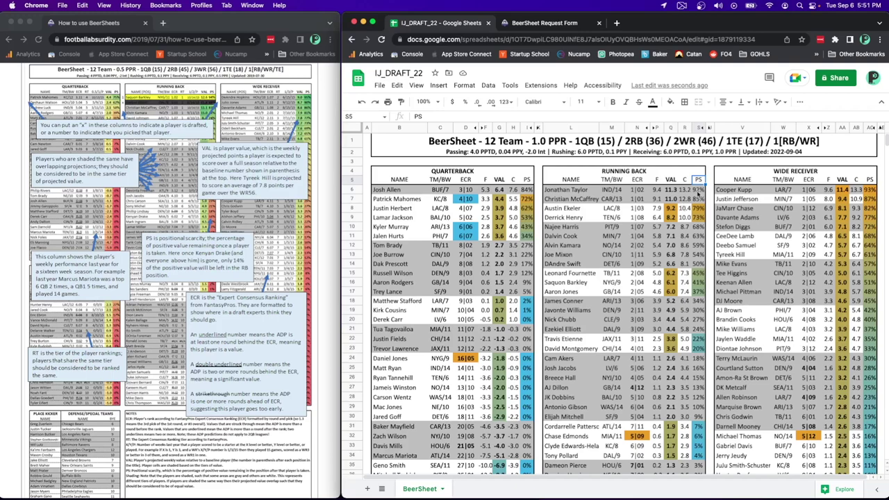
left_click(698, 189)
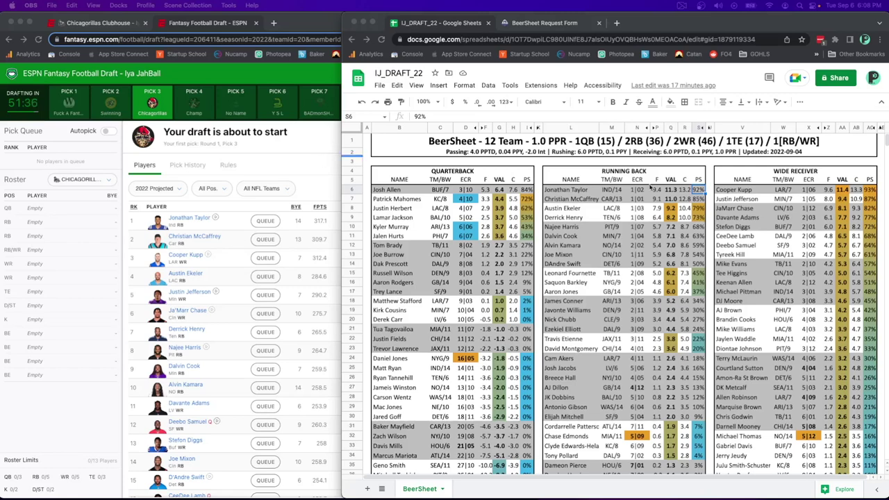
Rank Cooper Kupp 1 in U6, Jonathan Taylor 2 in K6 and Christian McCaffrey 3 in K7.
left_click(537, 195)
left_click(536, 195)
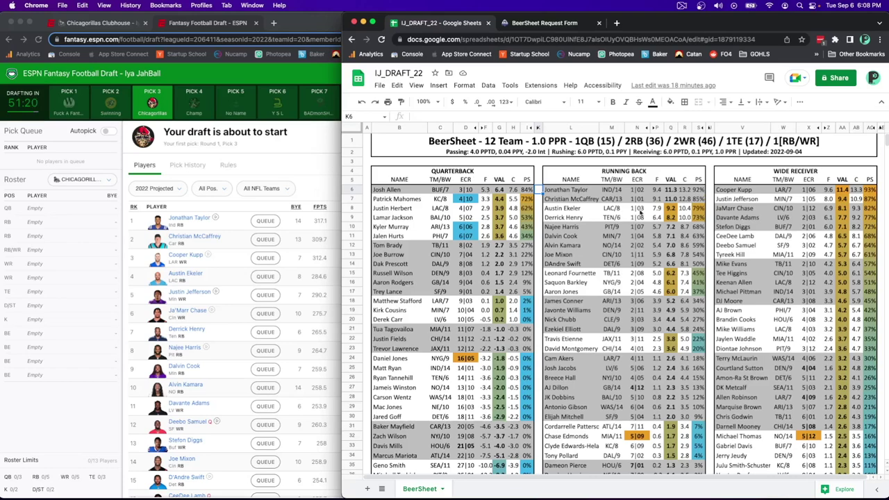
left_click(709, 190)
type("1")
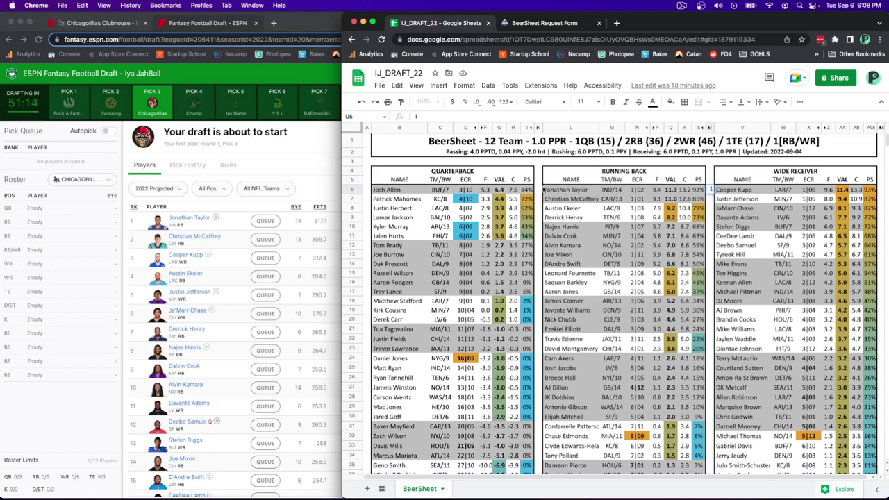
left_click(539, 190)
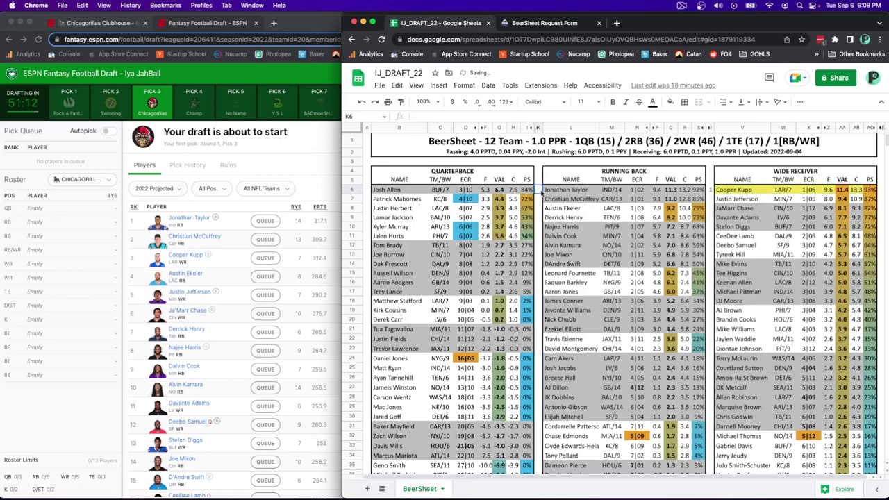
type("2")
left_click(541, 199)
type("3")
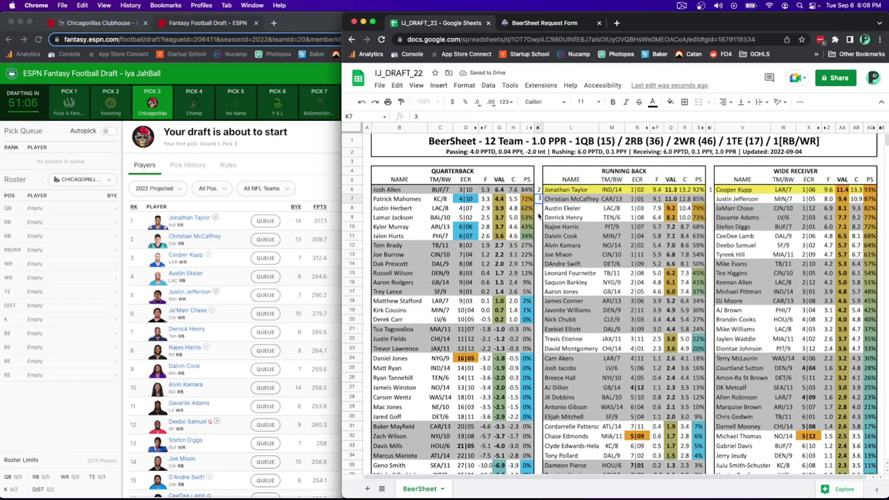
Continue numbering the top players at every position in draft preference order, up to 30 for Kyle Pitts.
left_click(540, 217)
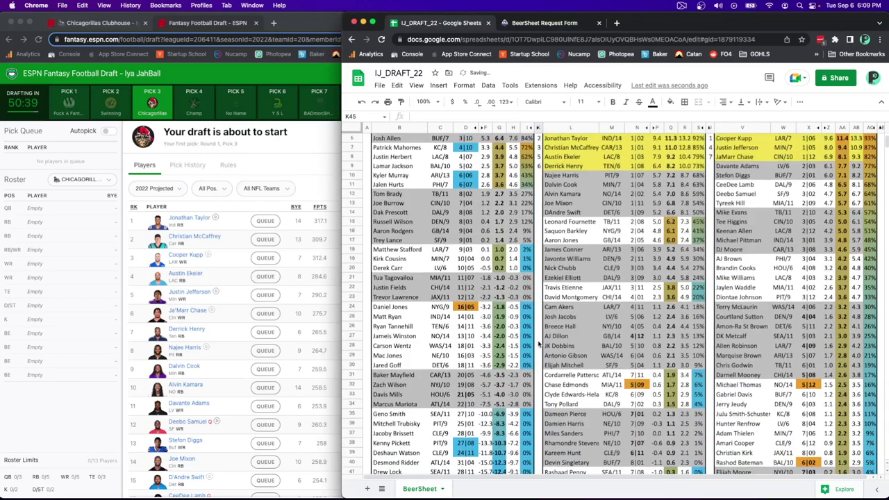
left_click(539, 167)
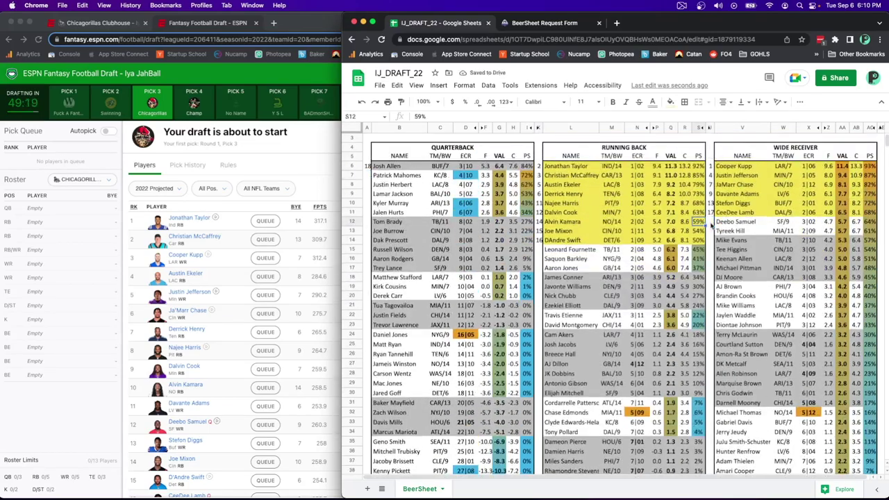
scroll(712, 294, "up", 2)
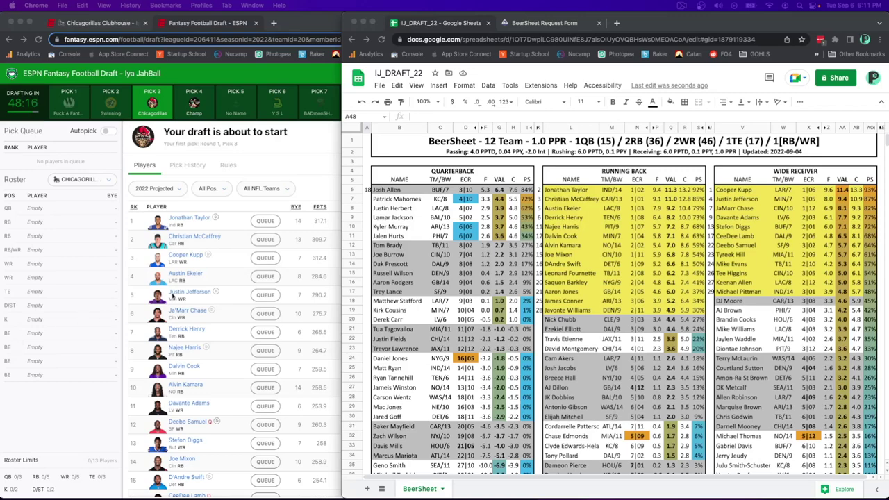
Switch to the ESPN draft room and queue the top players in the sheet's ranking order, from Cooper Kupp through D'Andre Swift.
scroll(561, 268, "down", 3)
scroll(561, 268, "down", 5)
scroll(561, 267, "up", 10)
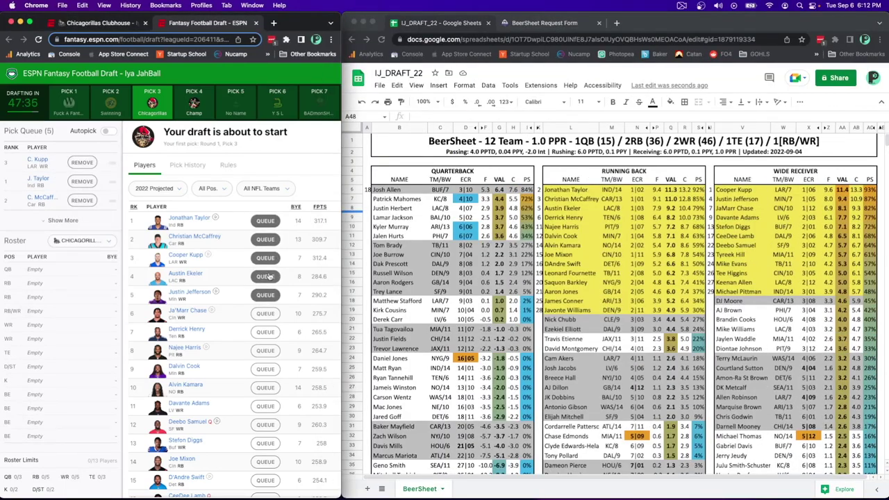
left_click(265, 277)
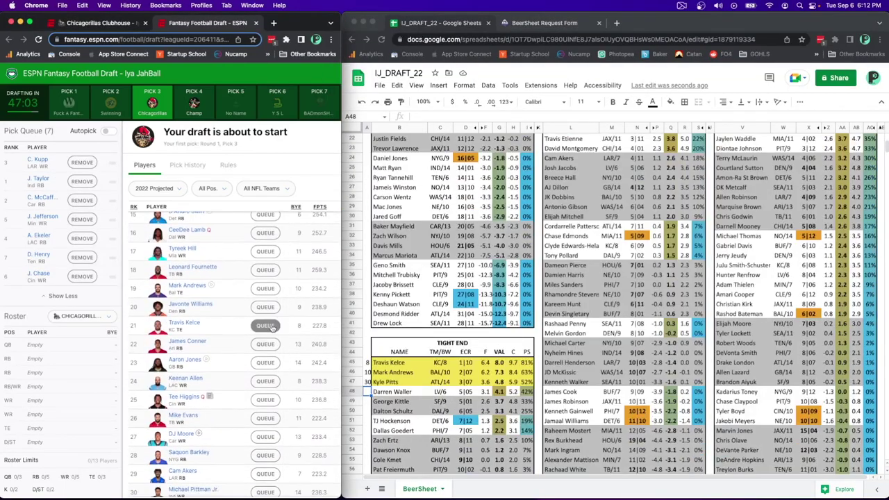
scroll(452, 313, "down", 10)
left_click(266, 313)
scroll(449, 328, "up", 10)
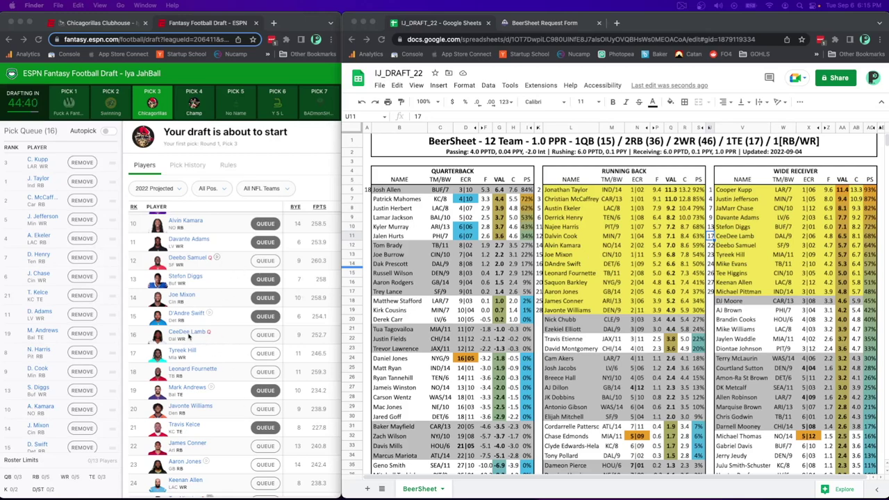
Replace the rank numbers beside CeeDee Lamb and Deebo Samuel in the sheet with "Q".
left_click(763, 298)
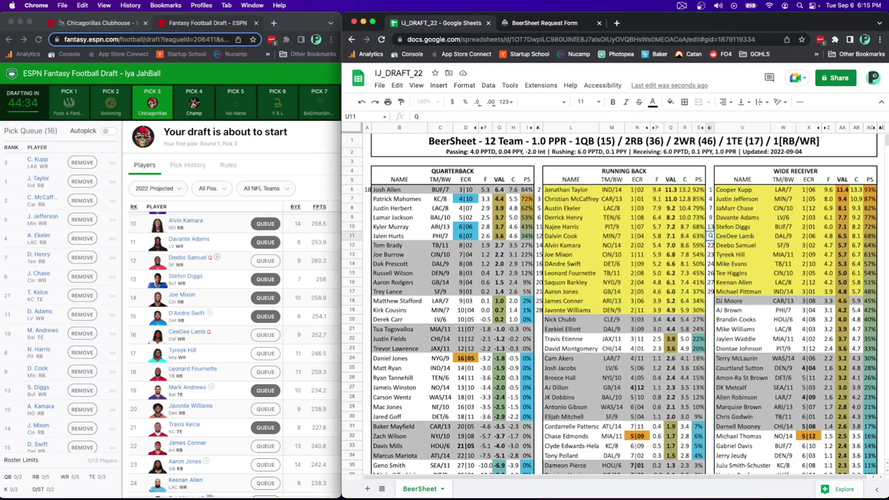
left_click(709, 245)
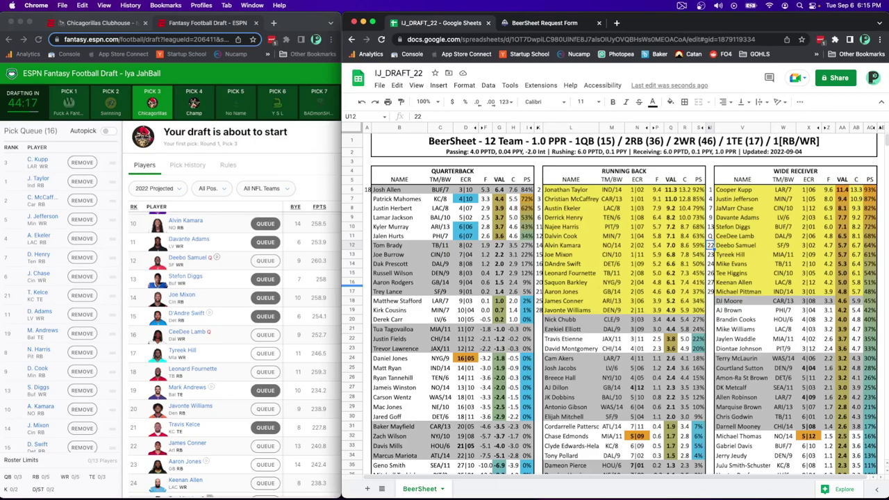
left_click(539, 273)
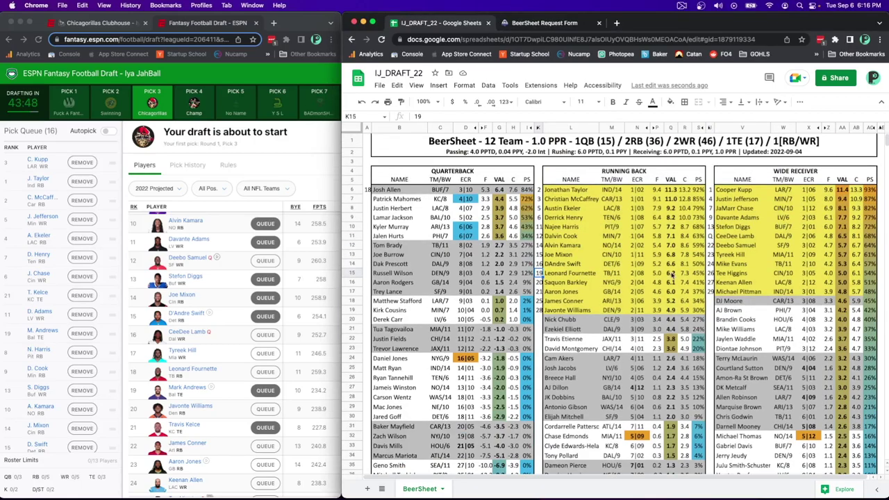
Queue the remaining ranked players through Kyle Pitts in the ESPN draft room, marking Tee Higgins "Q" in the sheet's cell U15.
left_click(267, 289)
scroll(267, 289, "down", 4)
left_click(708, 282)
left_click(266, 327)
scroll(611, 312, "down", 5)
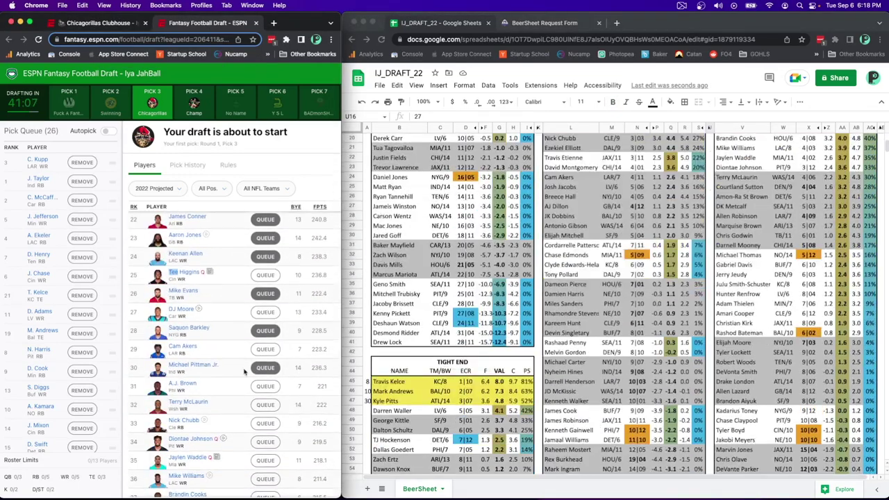
scroll(244, 372, "up", 6)
scroll(611, 312, "up", 5)
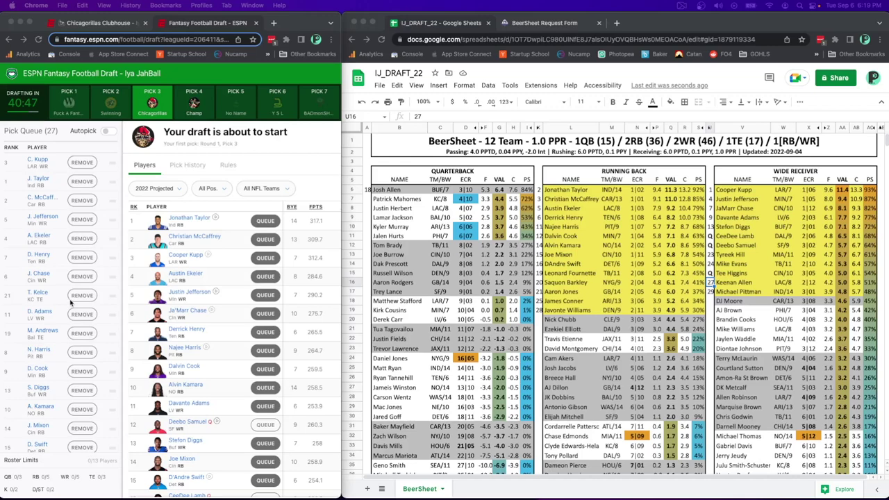
scroll(69, 302, "down", 10)
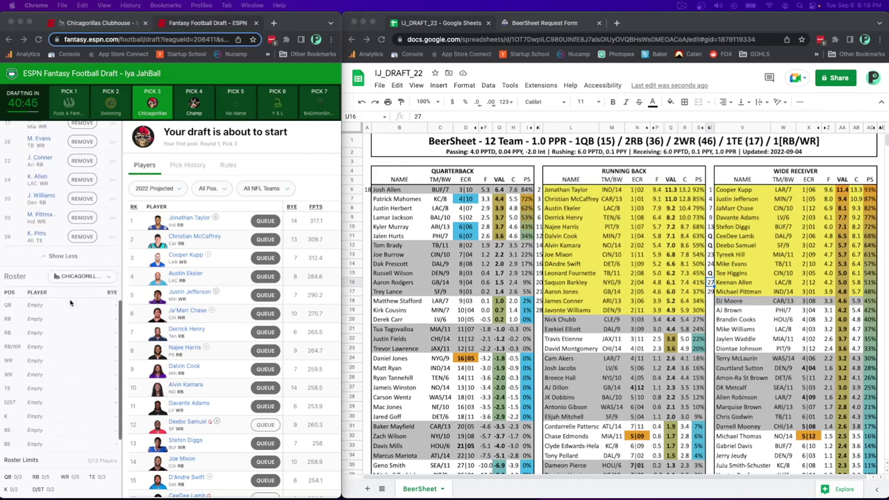
scroll(70, 302, "up", 10)
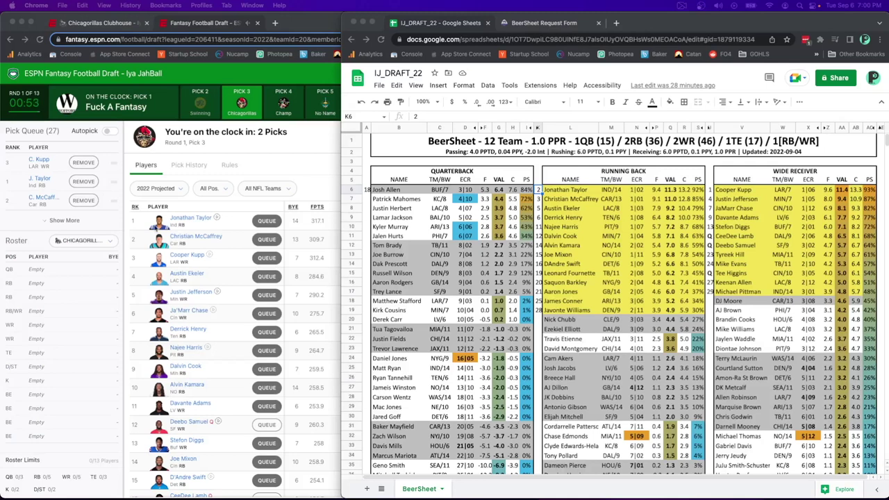
Check the first two draft picks and mark Cooper Kupp and Jonathan Taylor as drafted with "x" in U6 and K6.
double_click(311, 17)
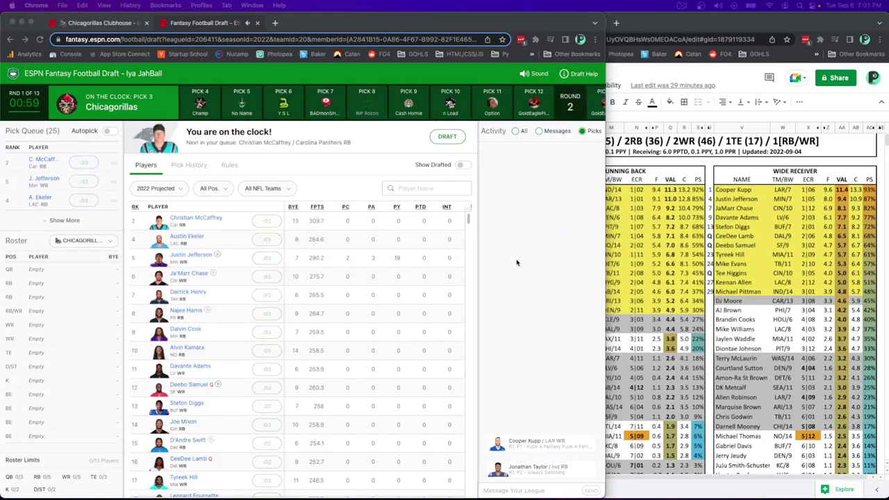
left_click(685, 221)
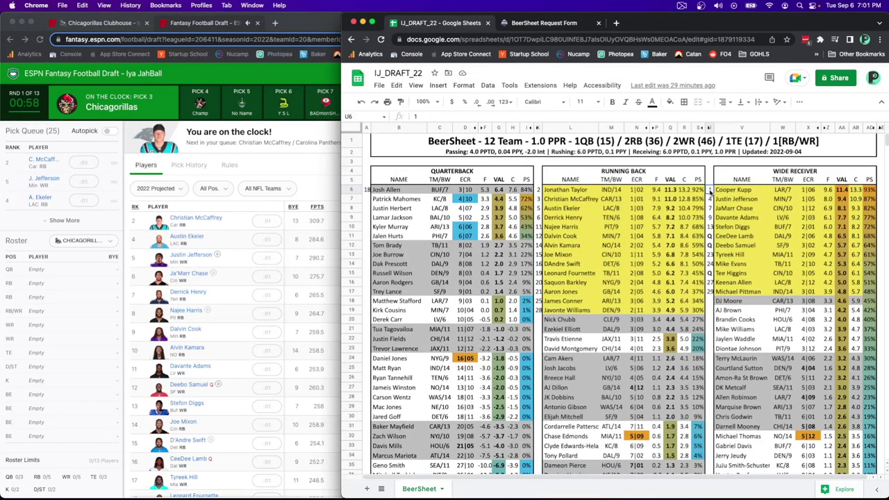
type("x")
key("Left")
key("Left")
key("Left")
key("Left")
key("Left")
key("Left")
key("Left")
key("Left")
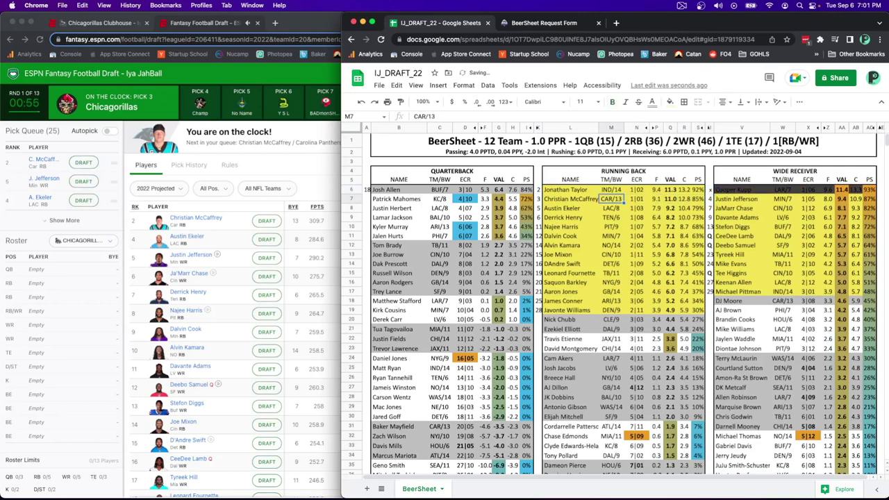
type("x")
key("Return")
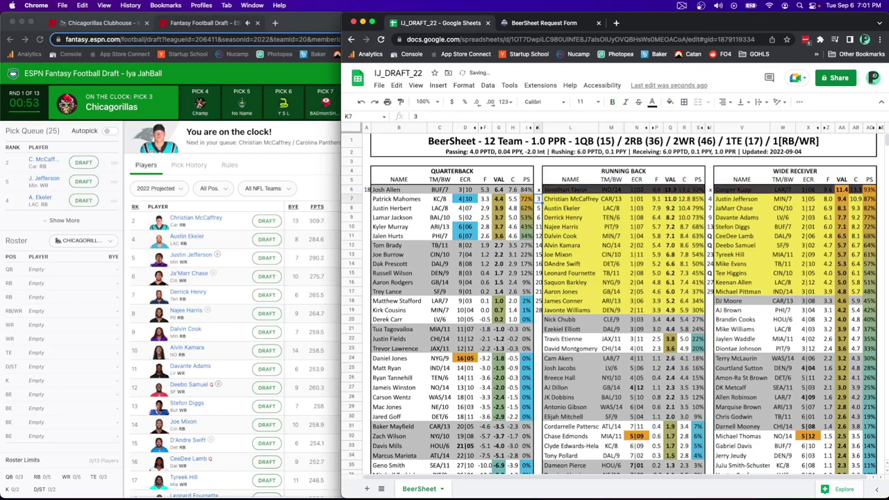
Draft Christian McCaffrey in the ESPN draft room and mark him as an own pick with "y" in the sheet's cell K7.
left_click(325, 174)
left_click(266, 220)
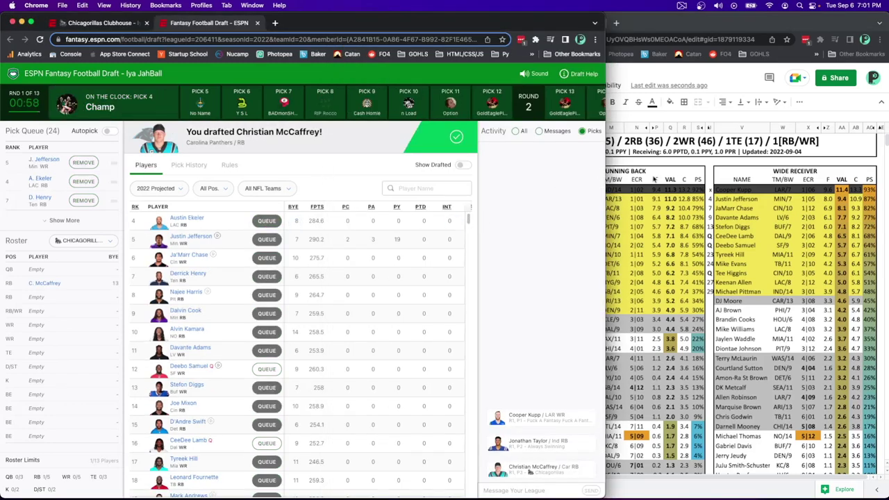
left_click(718, 180)
type("y")
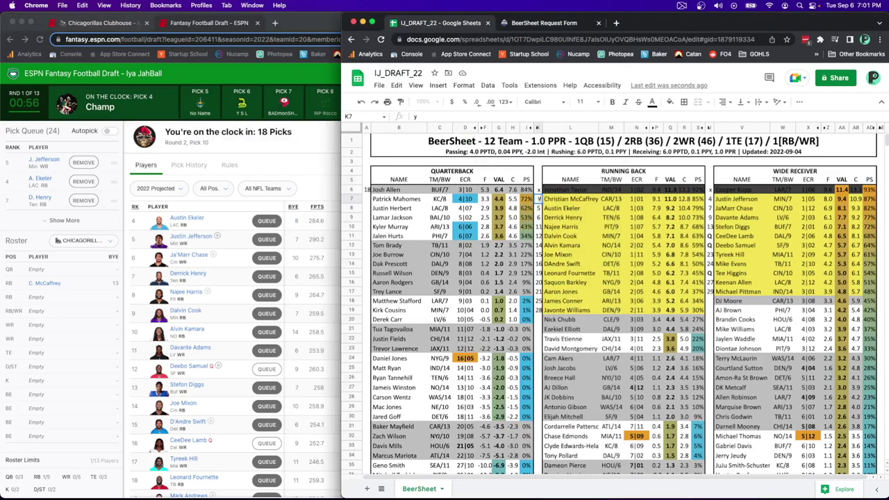
Draft Saquon Barkley in the ESPN draft room and mark him as an own pick with "y" in the sheet's cell K16.
key("Return")
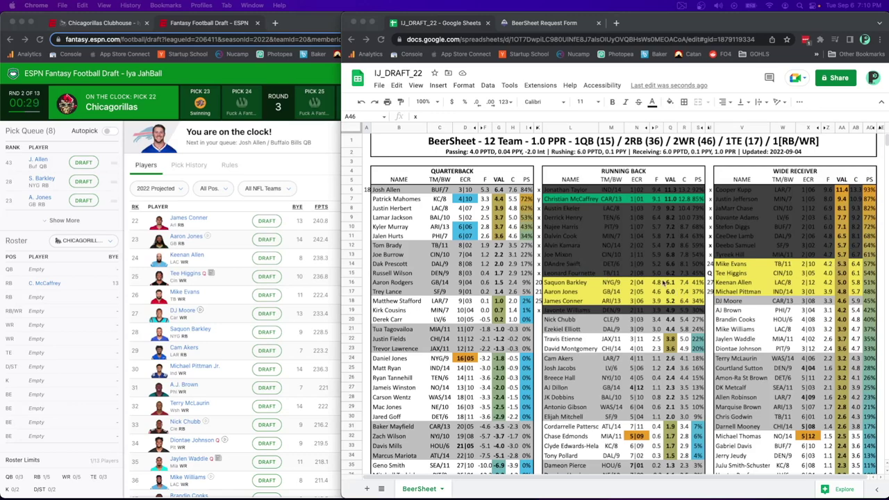
left_click(559, 284)
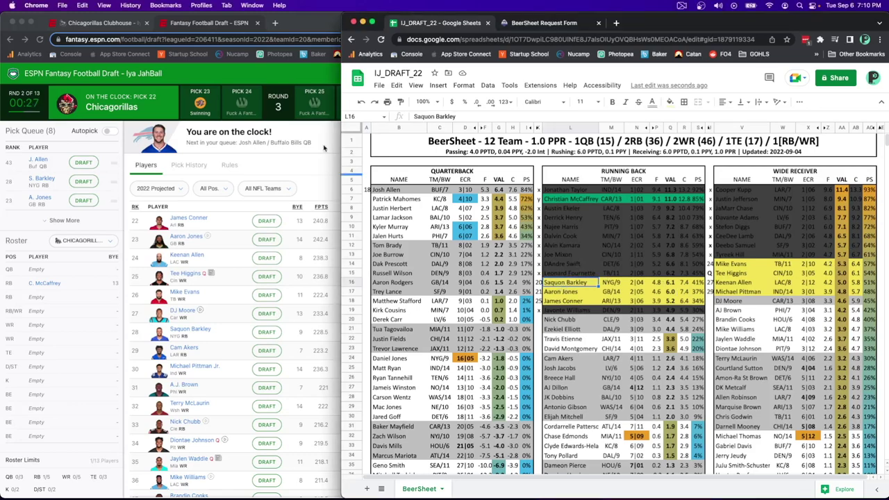
left_click(326, 147)
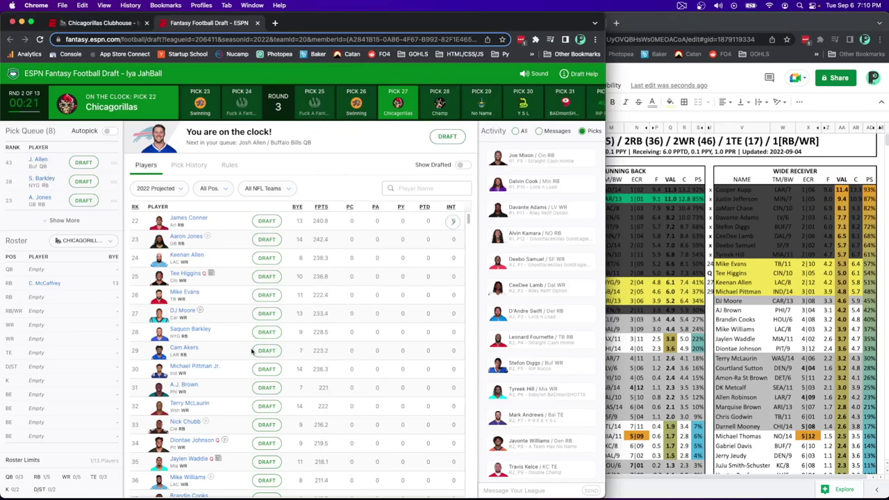
left_click(269, 332)
key("super+Tab")
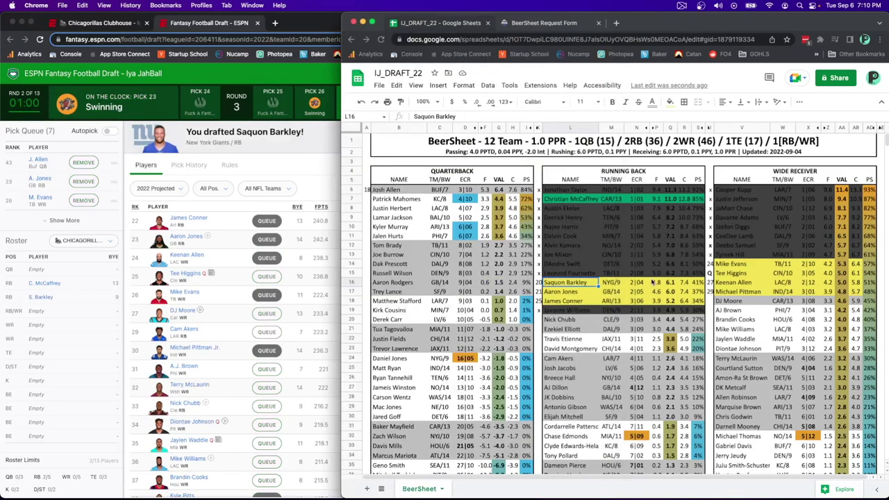
left_click(538, 283)
type("x")
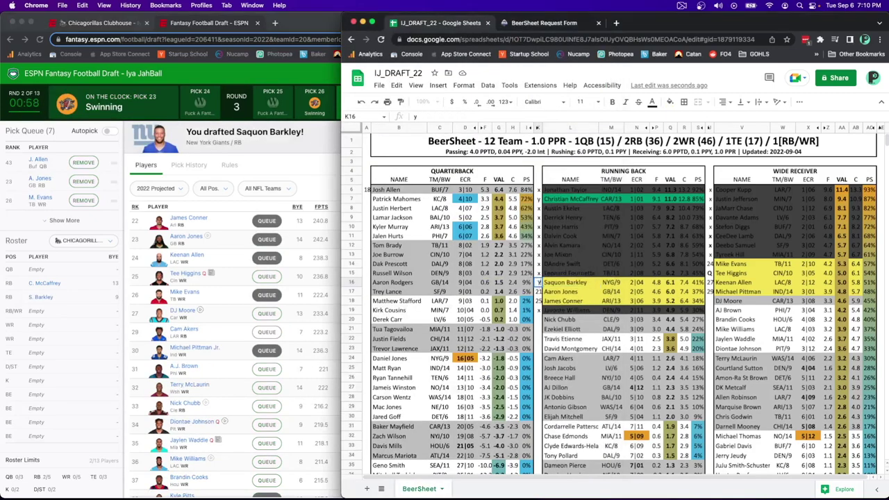
key("Return")
Mark Mike Evans and James Conner as drafted by other teams with "x" in cells U14 and K18.
left_click(708, 264)
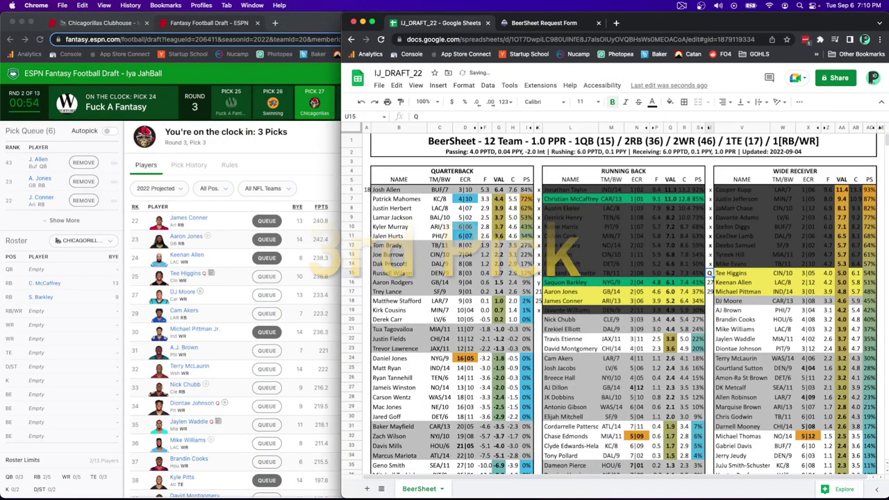
type("x")
key("Return")
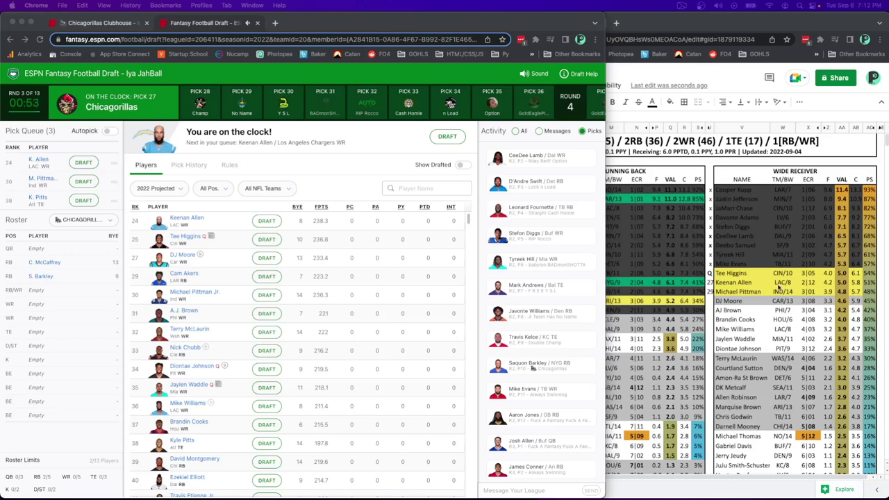
left_click(776, 288)
left_click(538, 300)
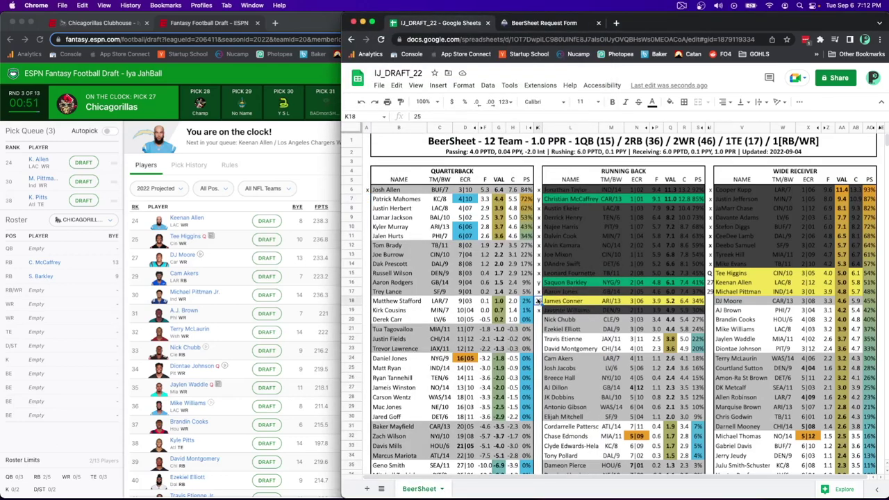
type("x")
key("Return")
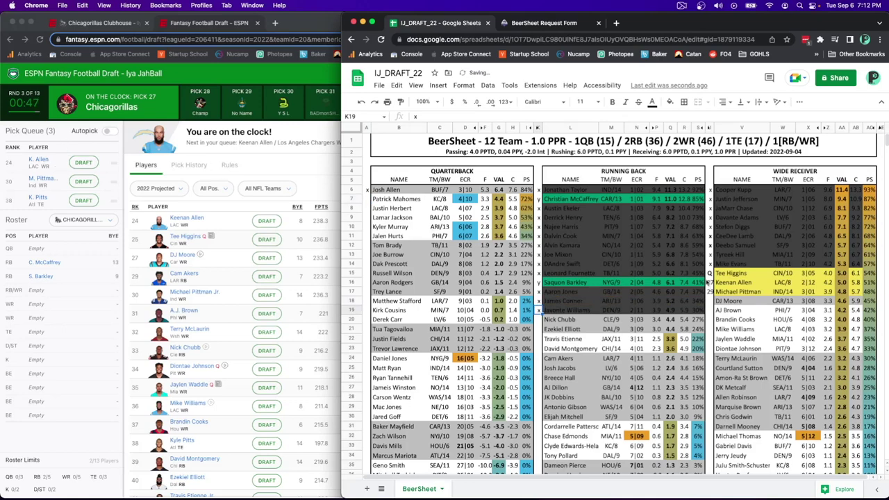
Draft Keenan Allen in the ESPN draft room and mark him as an own pick with "y" in the sheet's cell U16.
left_click(710, 283)
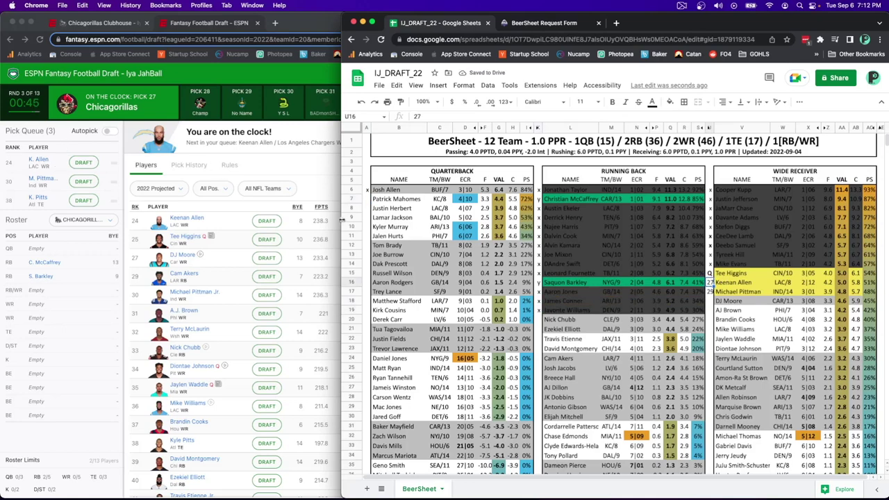
left_click(311, 180)
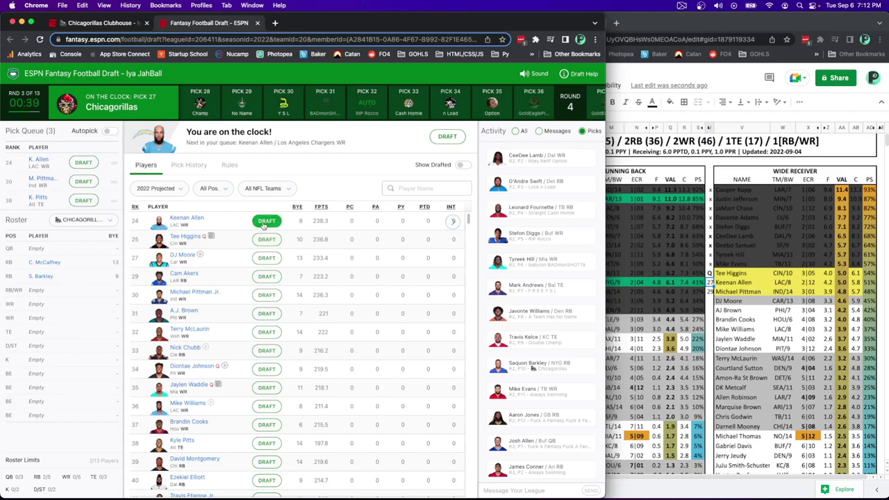
left_click(266, 222)
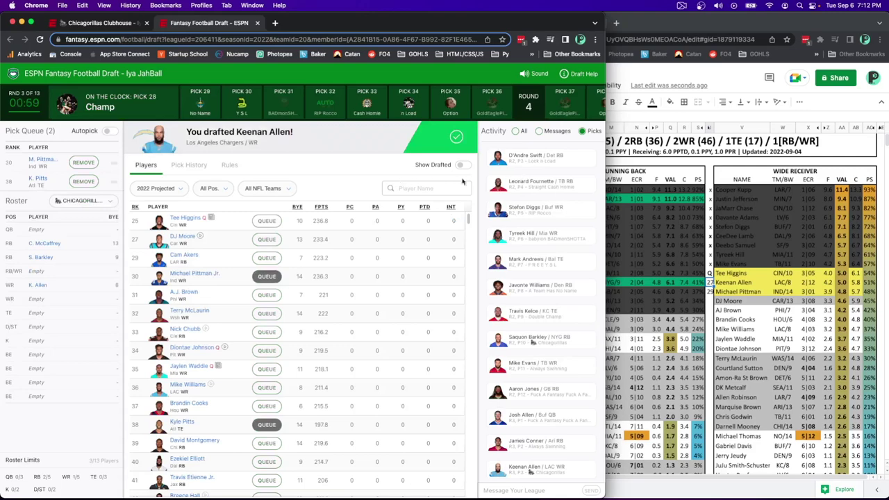
left_click(673, 256)
left_click(709, 282)
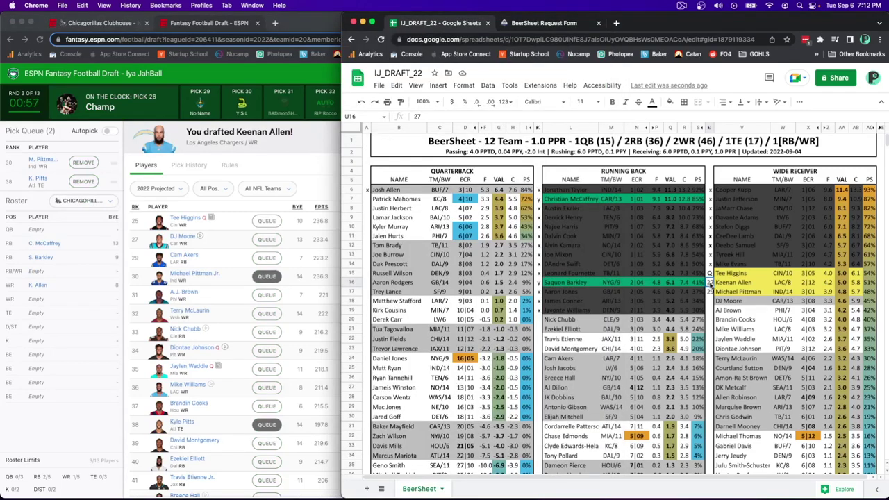
type("x")
key("Return")
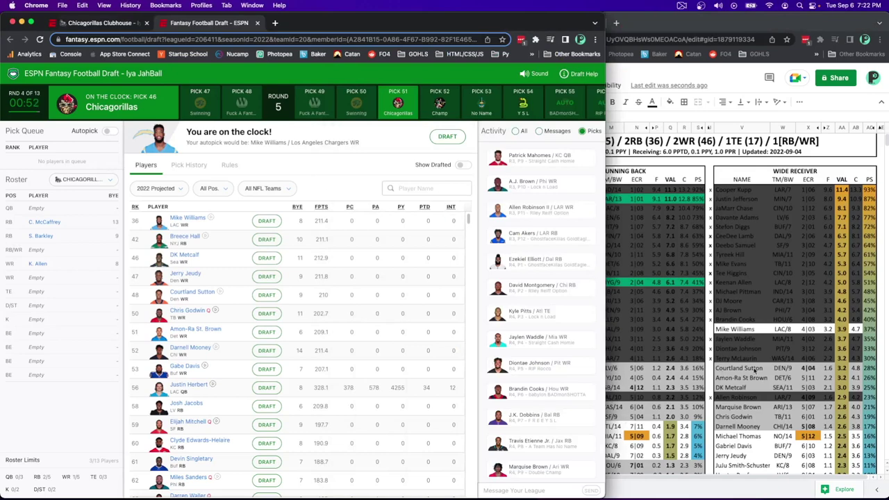
Mark Marquise Brown as drafted by another team with "x" in the sheet's cell U29.
left_click(727, 380)
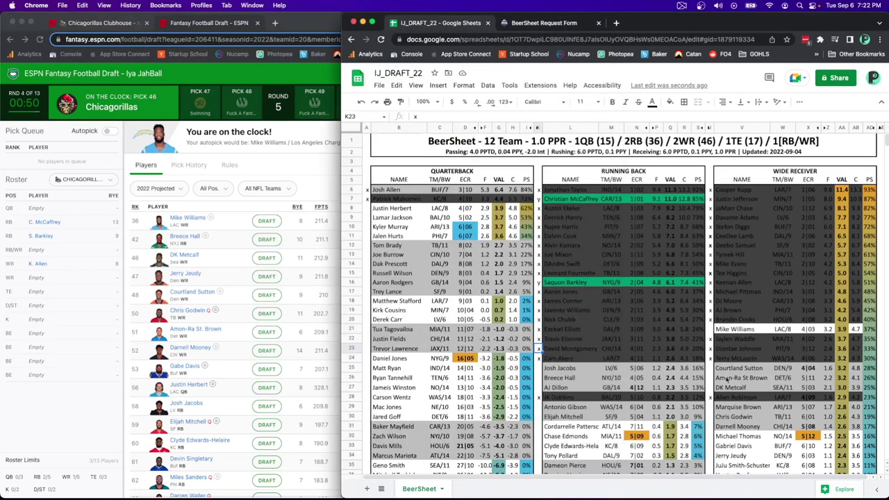
left_click(710, 408)
type("x")
key("Return")
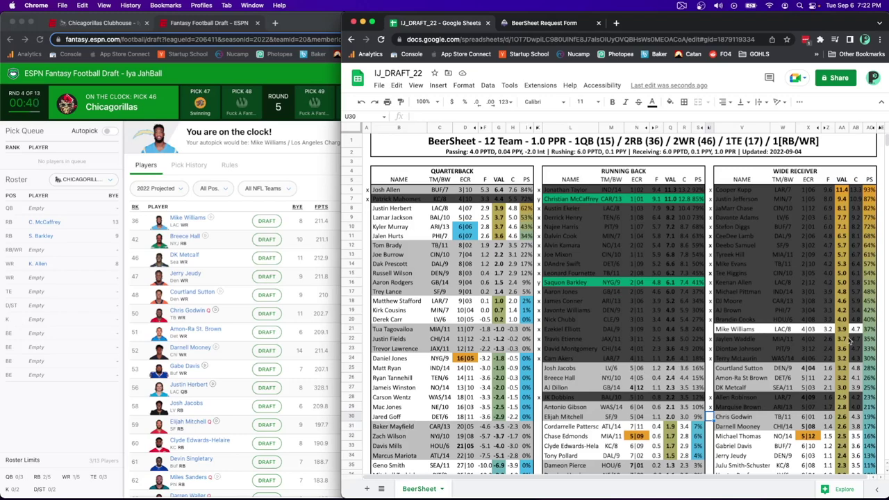
Compare the available tight ends with the ESPN player list and mark Darren Waller with "Q" in the sheet's cell A48.
scroll(844, 335, "down", 5)
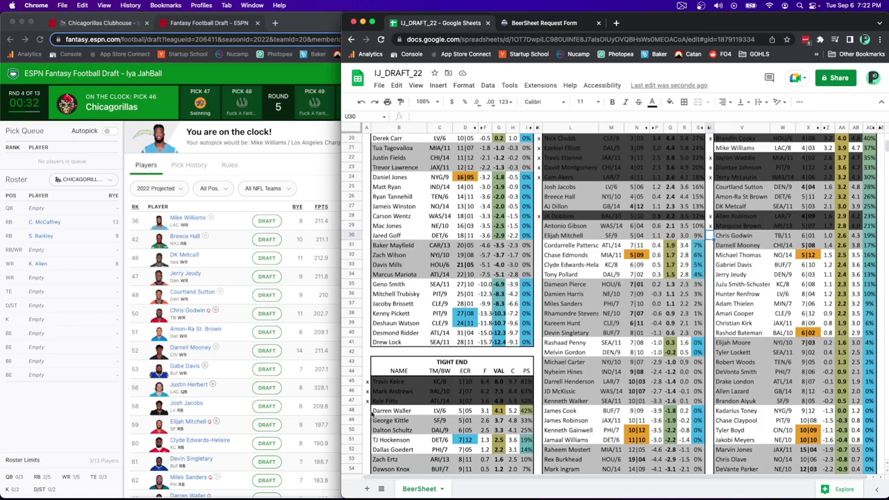
scroll(256, 348, "down", 4)
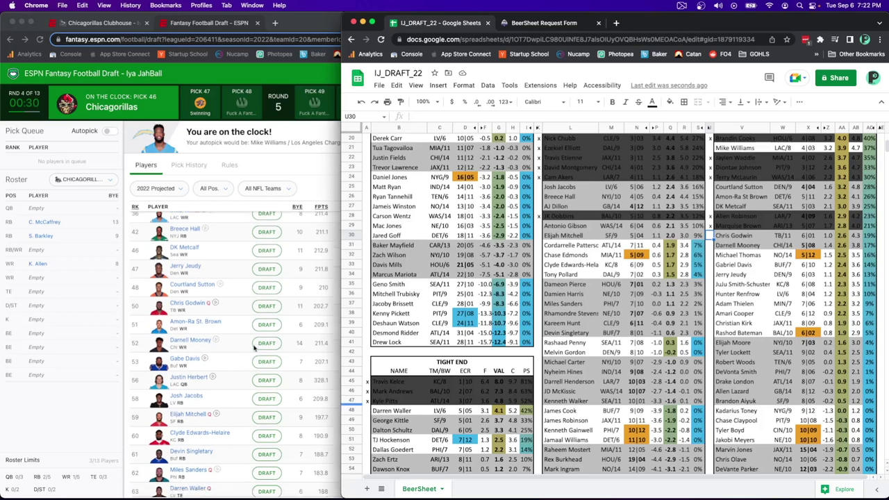
scroll(255, 334, "up", 5)
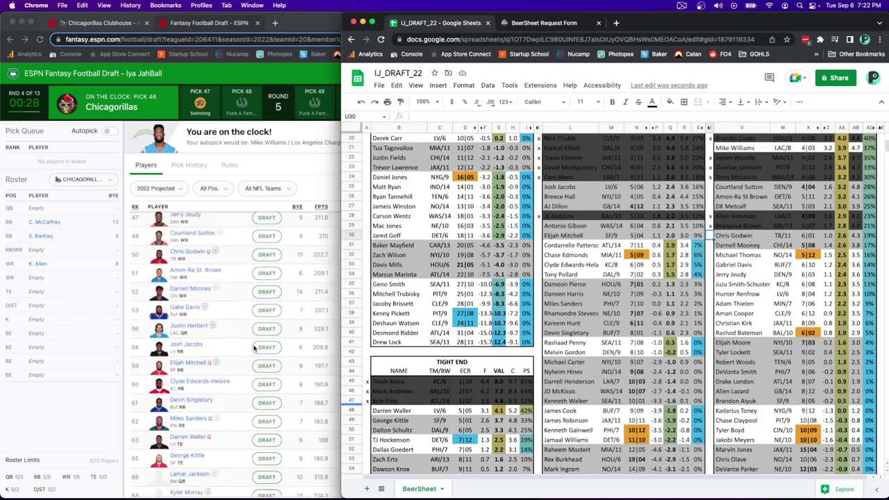
scroll(257, 312, "down", 8)
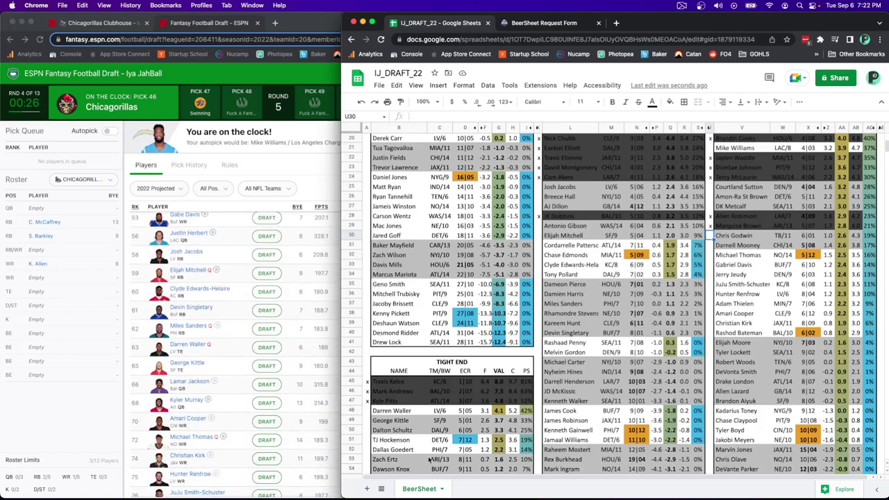
left_click(368, 411)
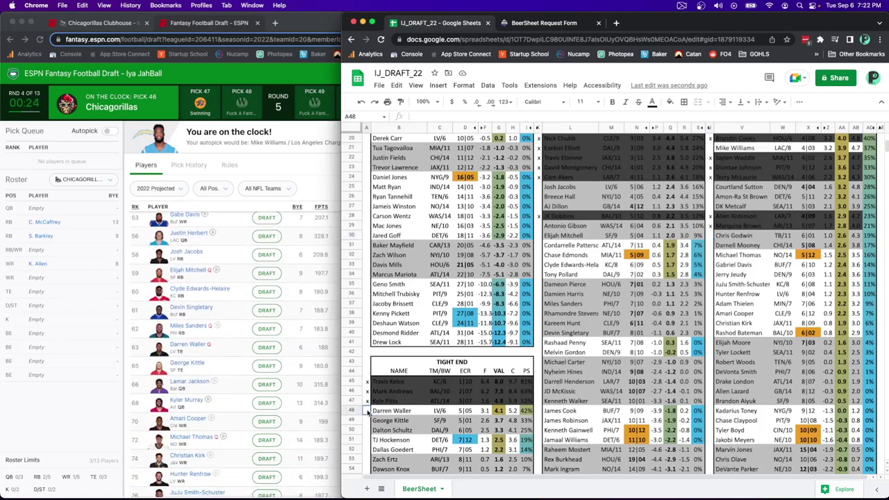
double_click(367, 412)
type("Q")
key("Return")
Draft Mike Williams in the ESPN draft room and mark him as an own pick with "y" in the sheet's cell U21.
scroll(714, 361, "up", 3)
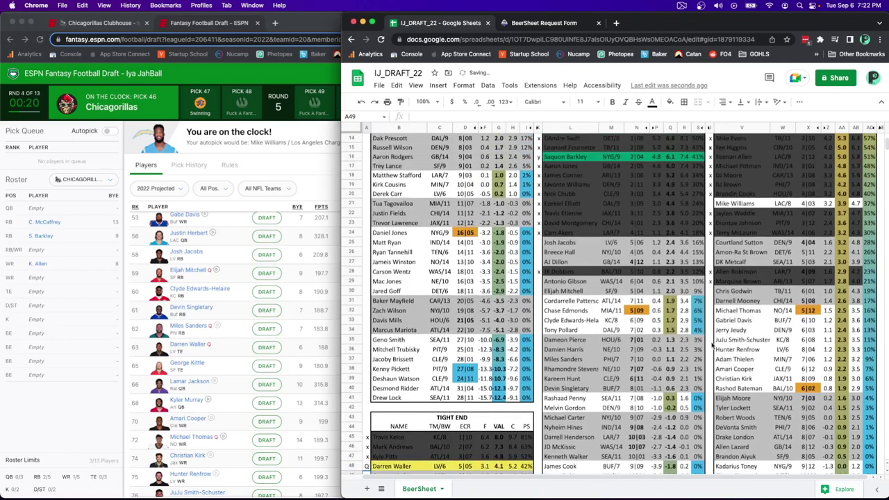
scroll(286, 267, "up", 3)
scroll(284, 265, "up", 2)
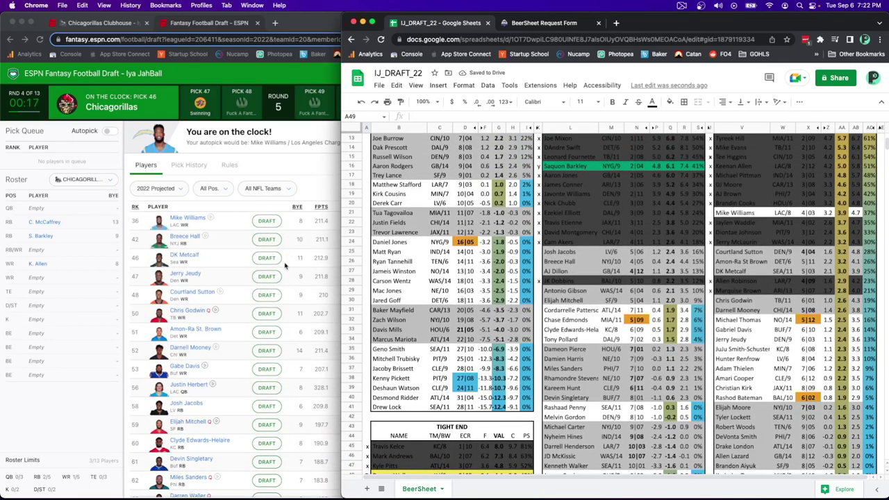
left_click(315, 178)
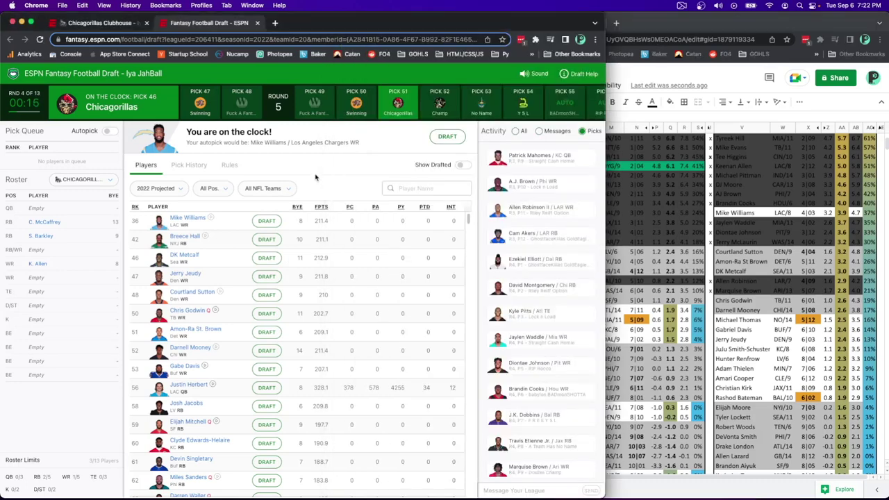
left_click(264, 222)
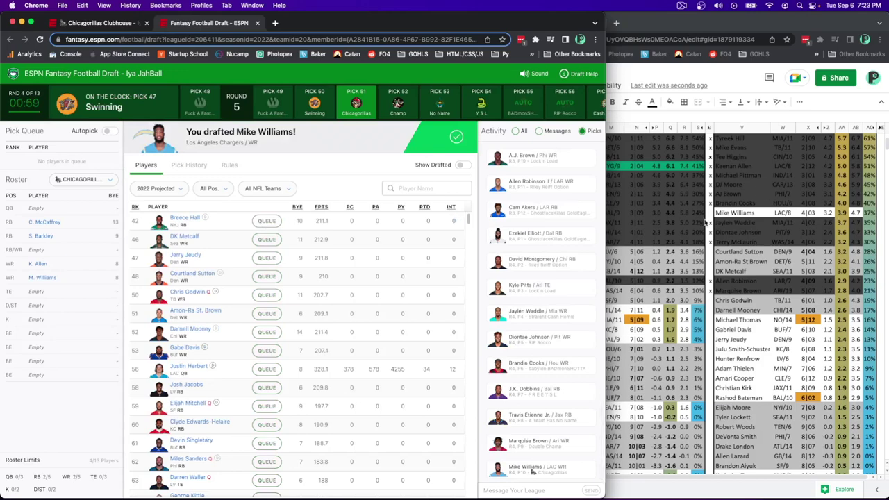
left_click(709, 219)
left_click(709, 212)
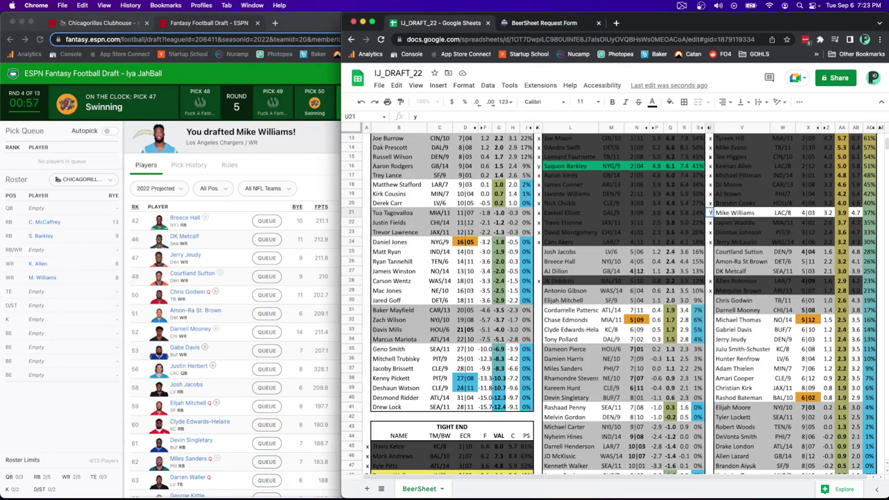
type("x")
key("Return")
scroll(574, 260, "up", 5)
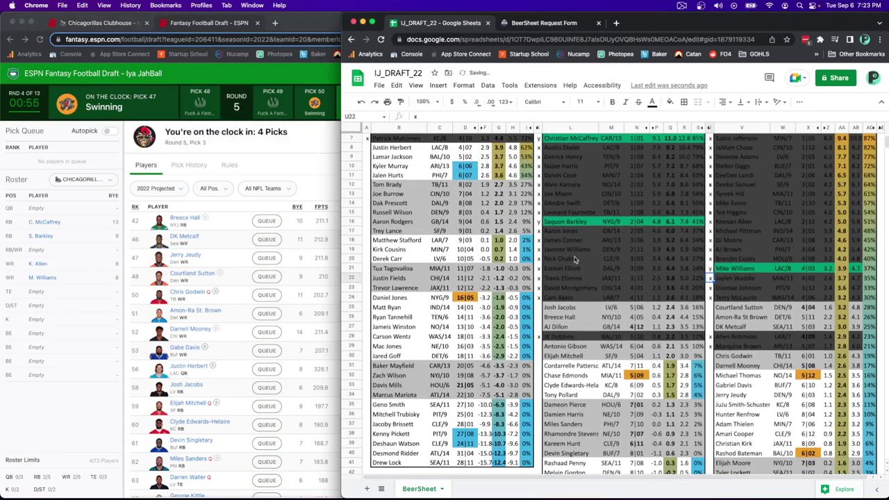
Mark DK Metcalf as drafted by another team with "x" in the sheet's cell U27.
left_click(316, 162)
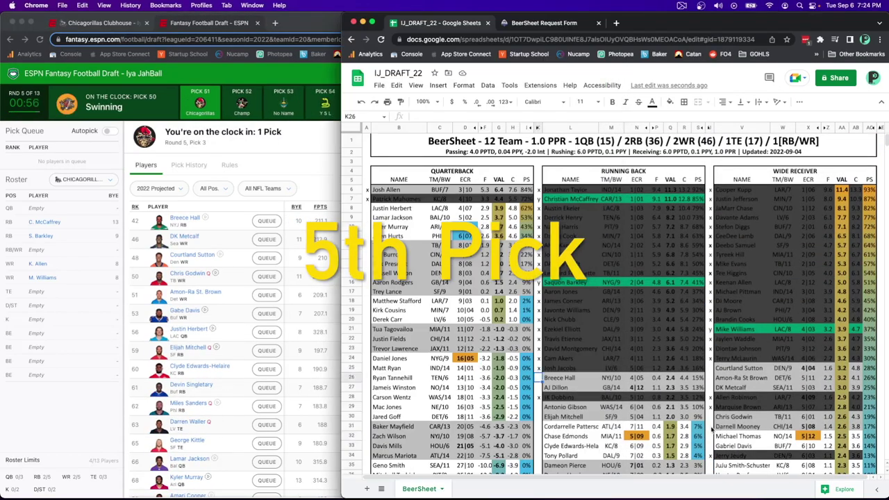
key("super+grave")
key("super+grave")
key("super+grave")
left_click(711, 373)
type("x")
key("Return")
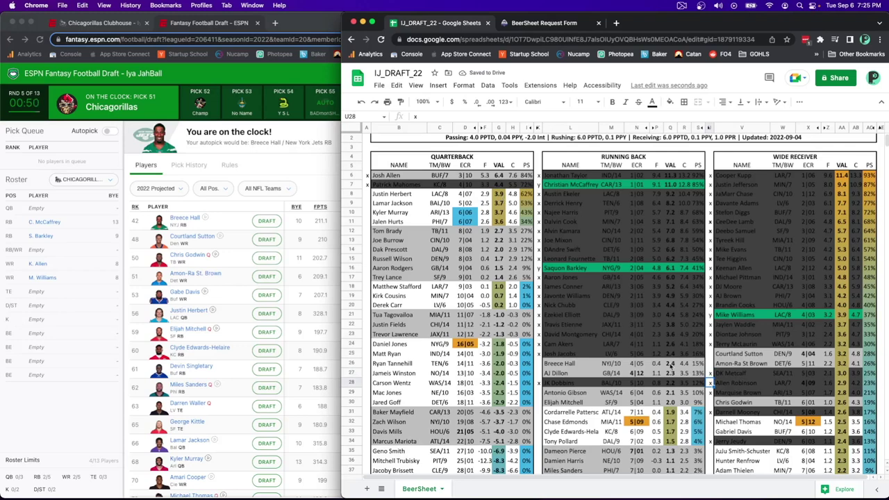
Compare the available quarterbacks and tight ends in the sheet by value and expert ranking before the round 5 pick.
scroll(786, 384, "down", 5)
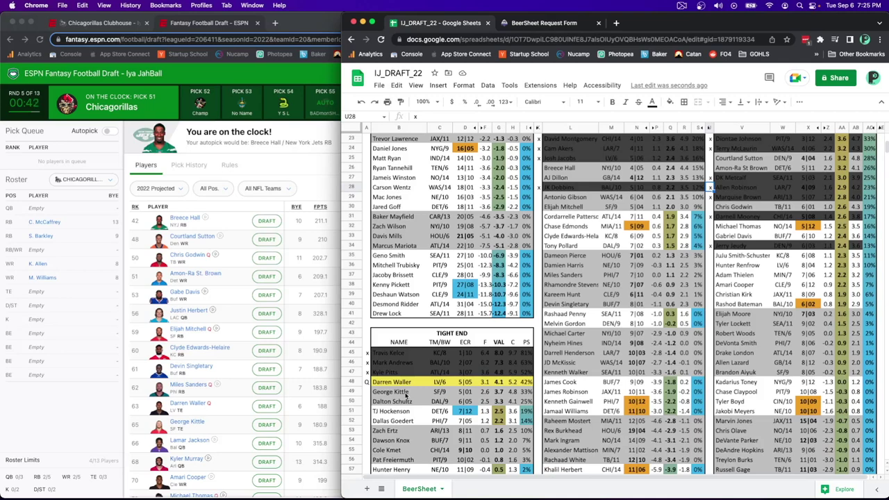
scroll(406, 395, "up", 5)
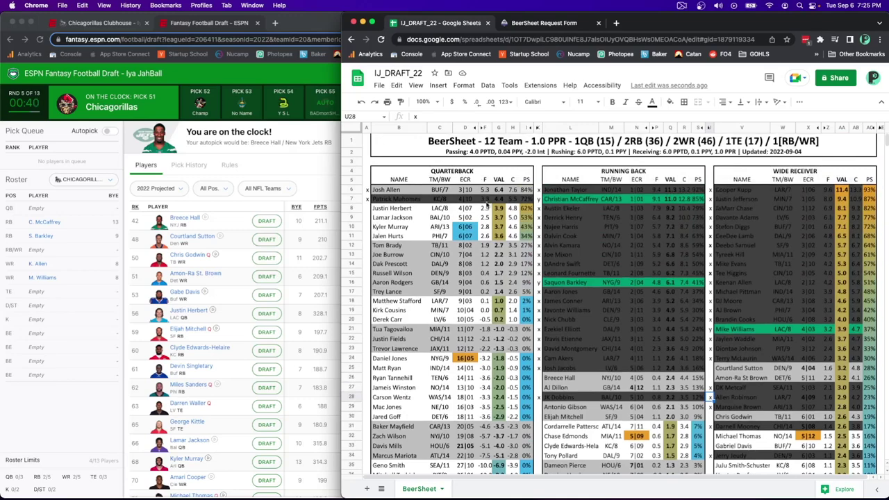
scroll(489, 205, "down", 7)
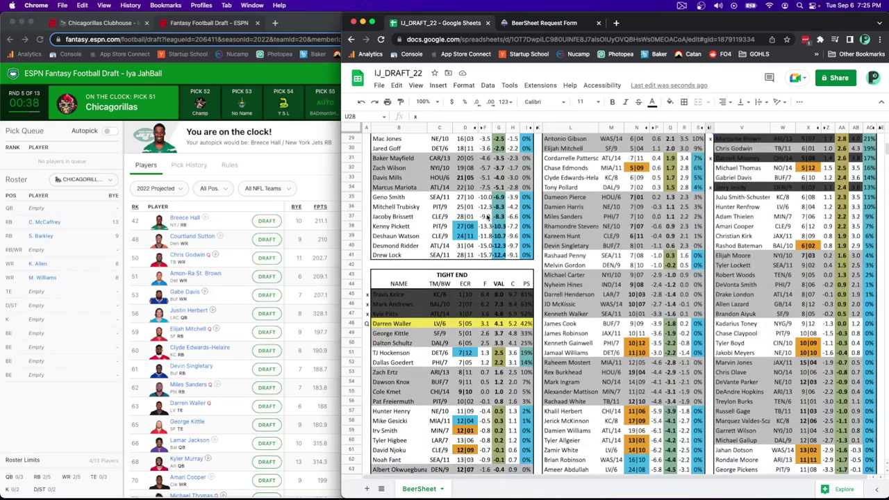
scroll(488, 217, "up", 1)
scroll(487, 217, "up", 5)
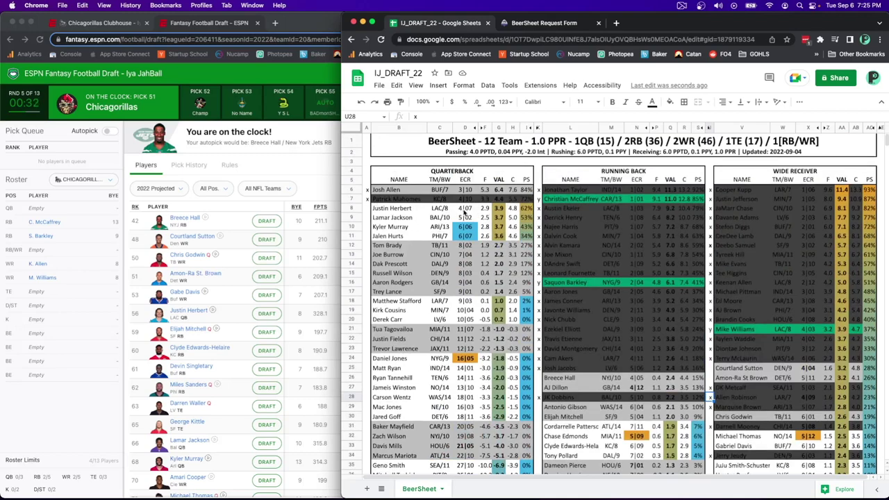
scroll(465, 213, "down", 4)
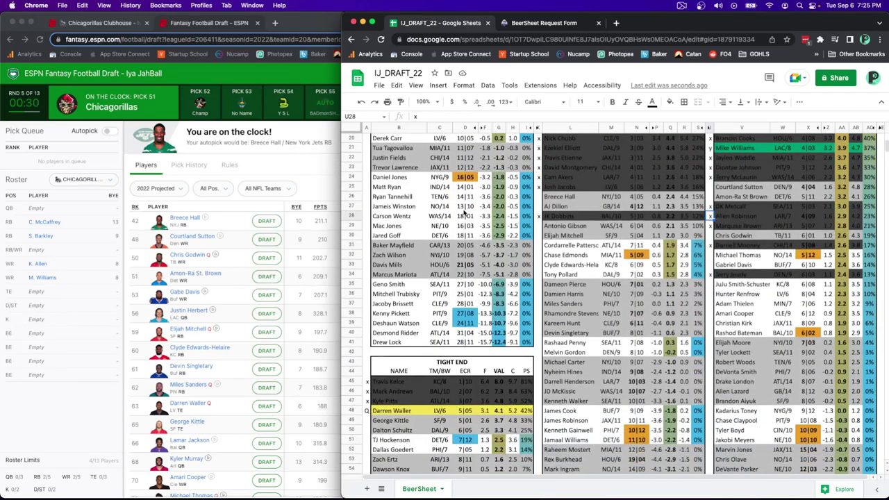
scroll(465, 214, "up", 4)
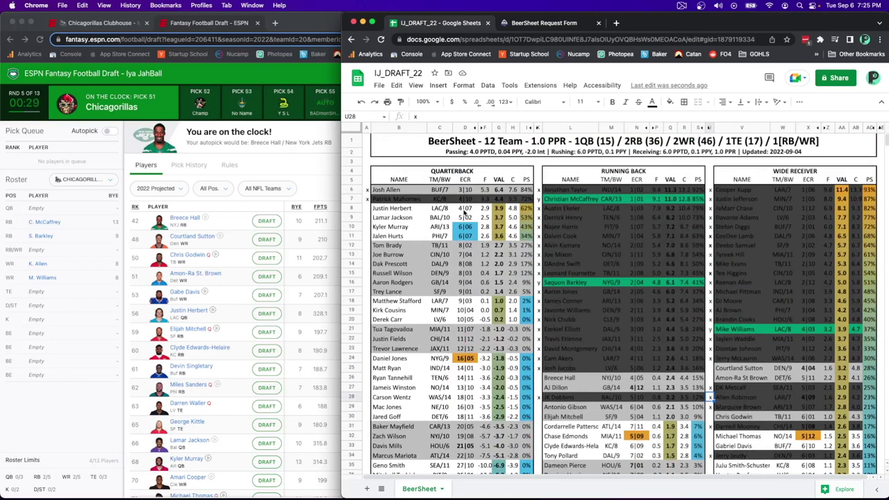
scroll(464, 213, "down", 4)
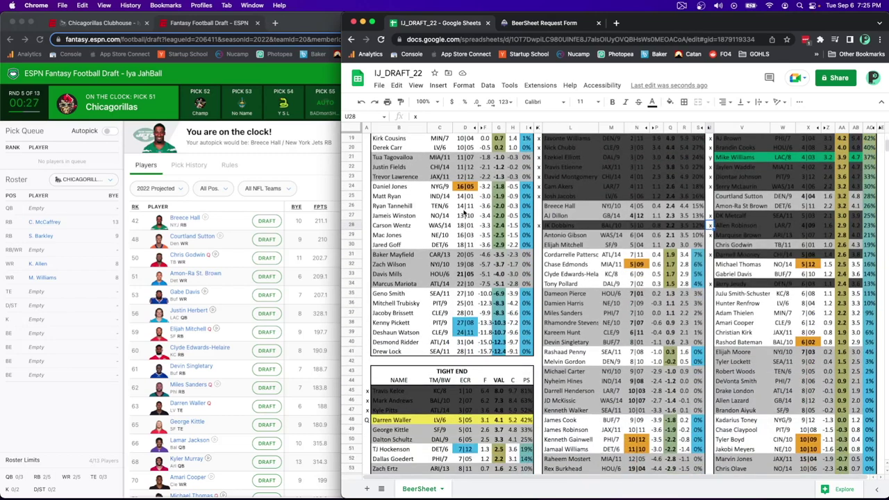
scroll(464, 214, "up", 4)
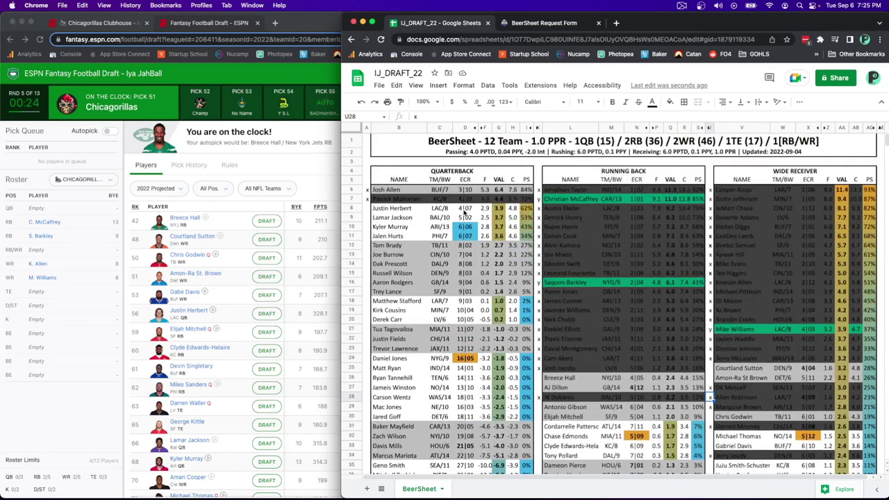
scroll(465, 214, "down", 3)
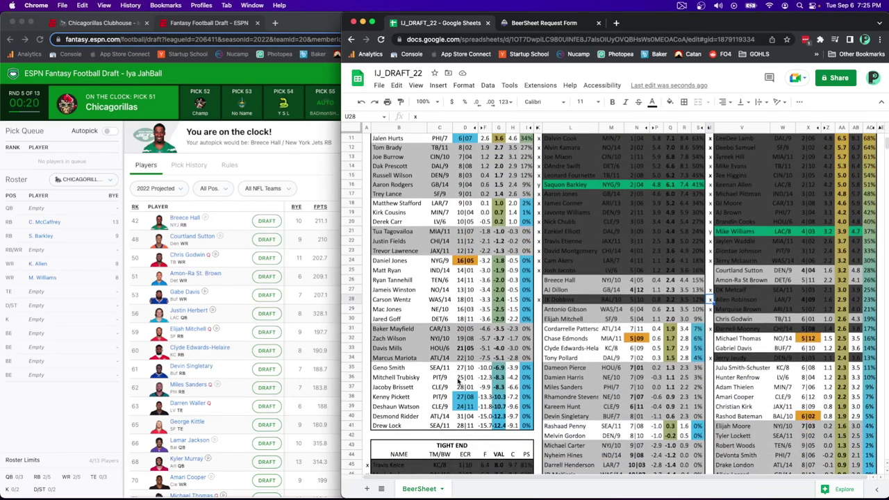
scroll(459, 381, "down", 2)
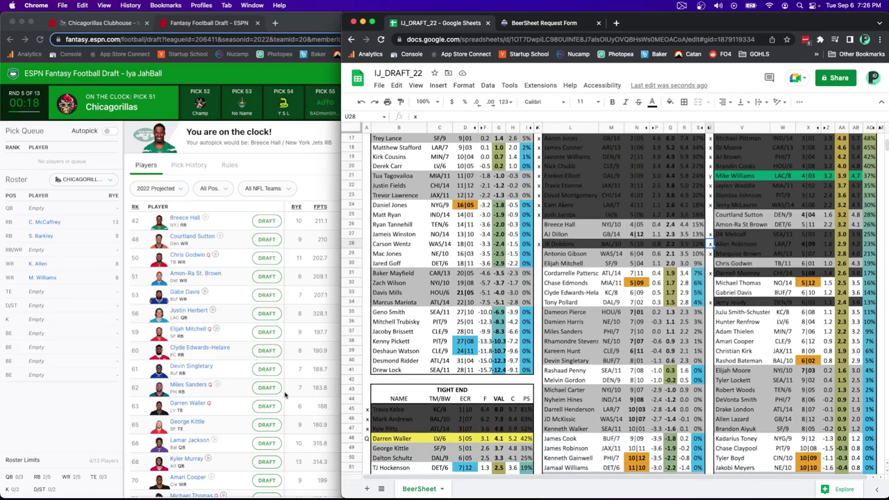
scroll(286, 394, "down", 1)
Draft George Kittle in the ESPN draft room and mark him as an own pick with "y" in the sheet's cell A49.
left_click(221, 428)
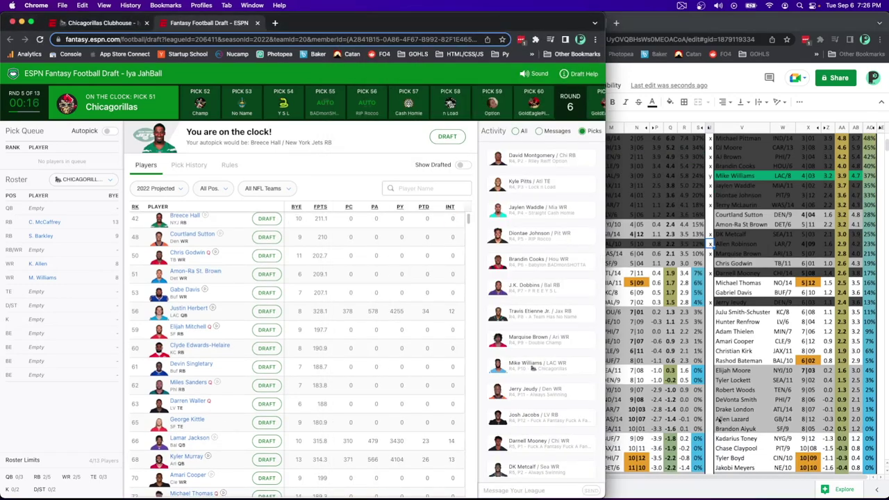
left_click(653, 430)
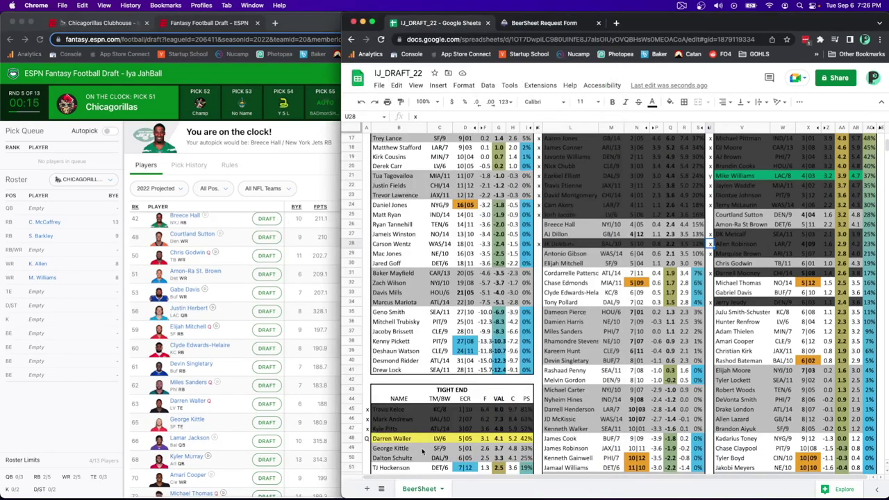
left_click(311, 406)
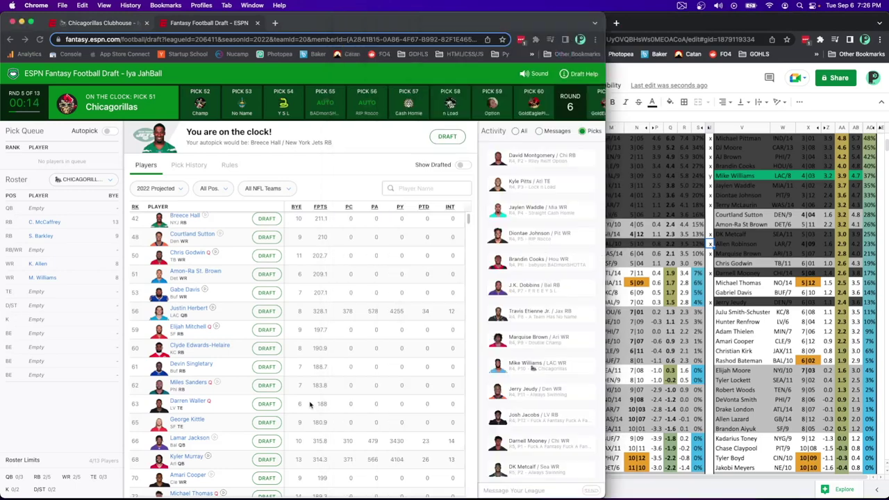
left_click(266, 424)
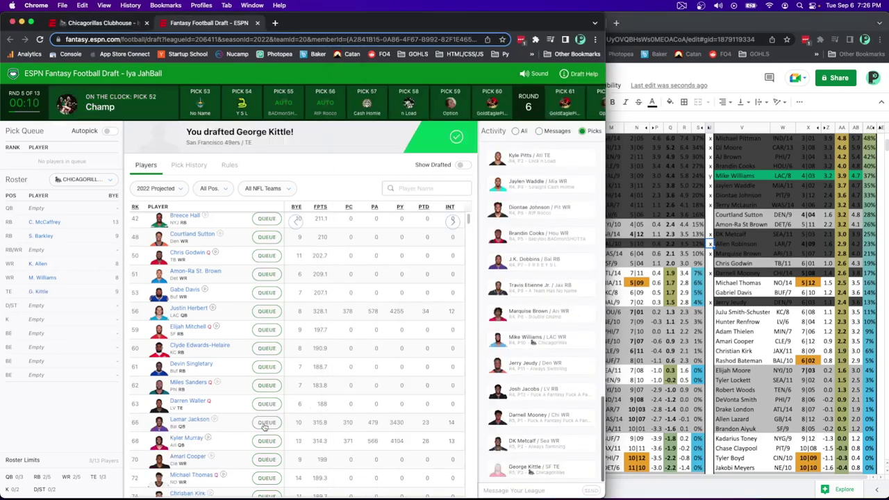
left_click(726, 264)
left_click(370, 448)
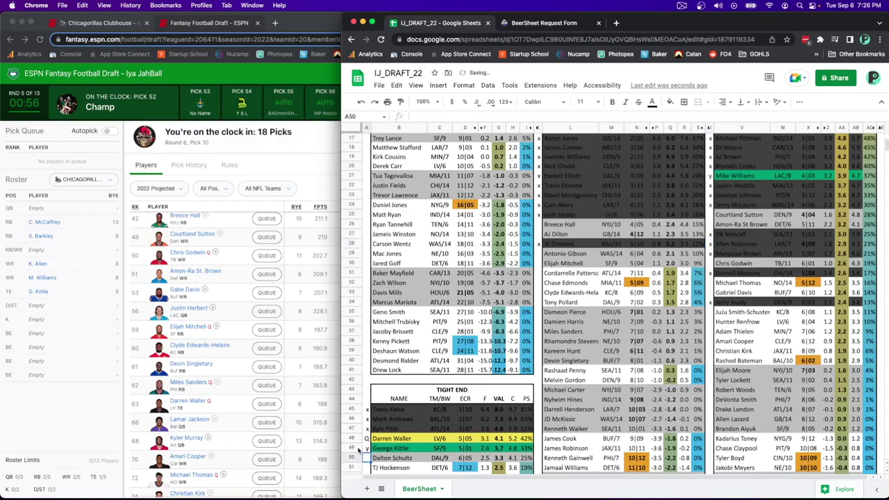
Mark Devin Singletary as drafted by another team with "x" in the sheet's cell K40.
left_click(320, 415)
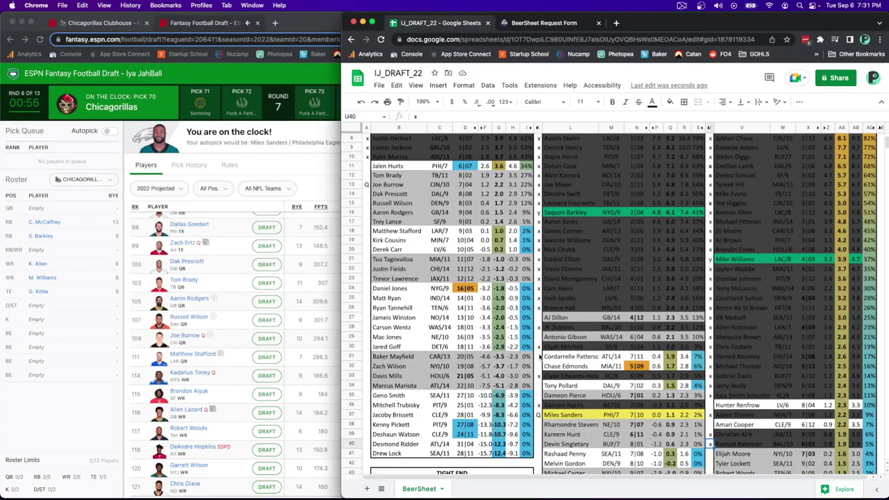
scroll(539, 355, "down", 1)
left_click(538, 425)
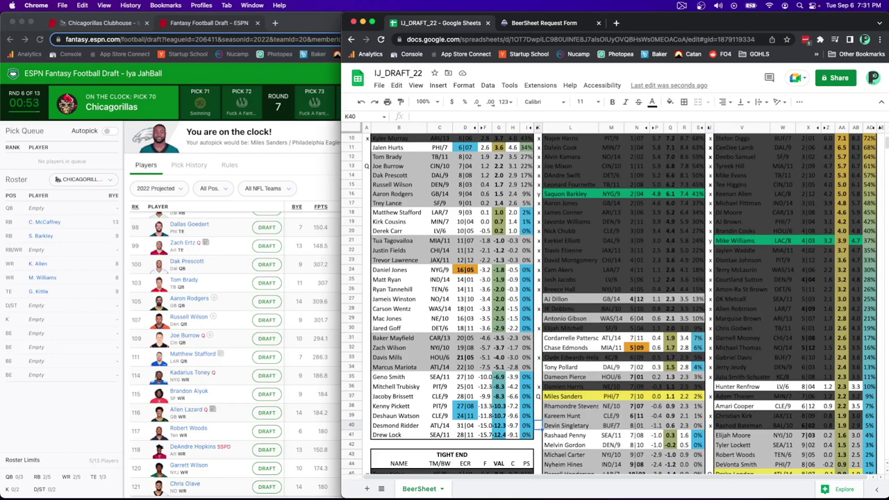
type("x")
key("Return")
Compare the remaining quarterbacks, receivers and tight ends in the sheet with the ESPN player list for the round 6 pick.
scroll(525, 326, "up", 5)
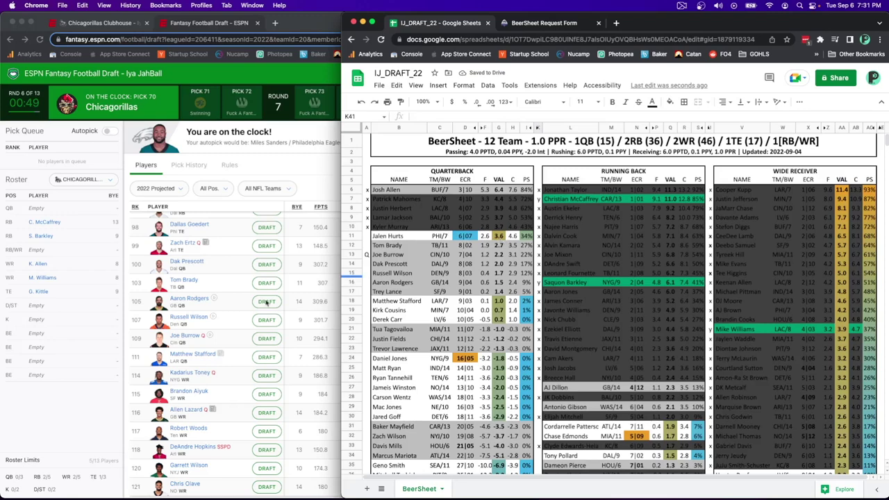
scroll(196, 331, "up", 5)
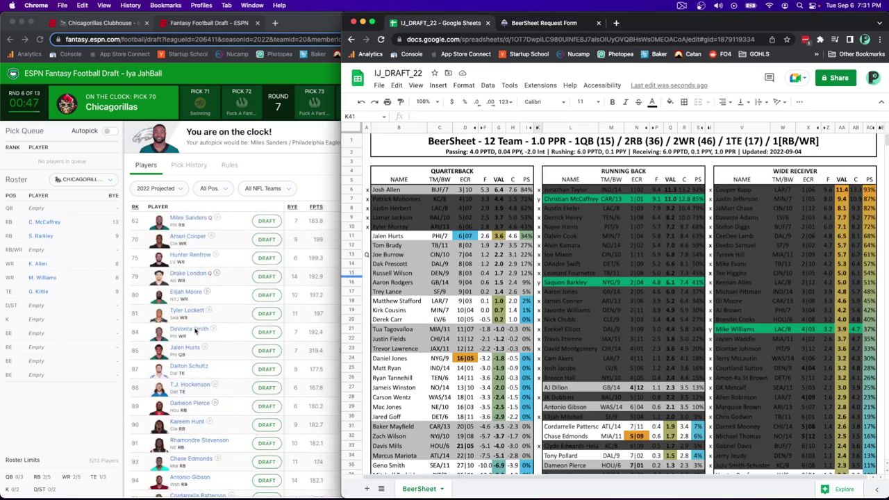
scroll(196, 330, "down", 1)
left_click(228, 353)
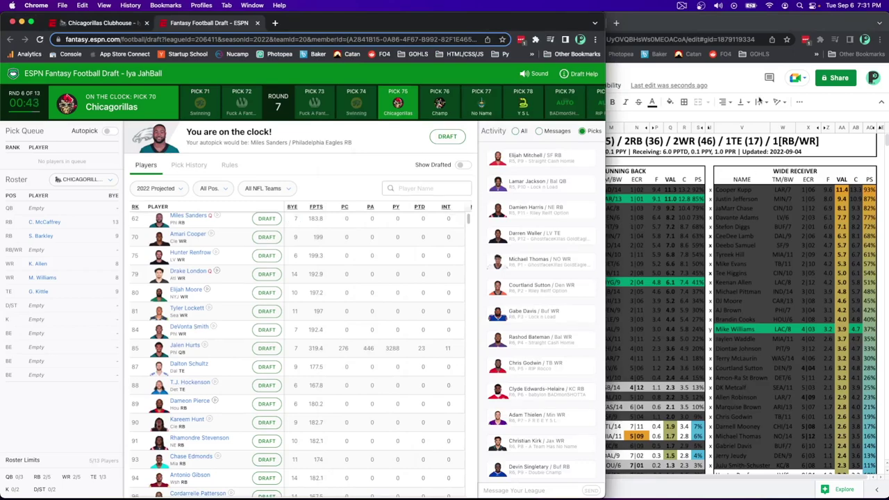
left_click(750, 117)
scroll(655, 406, "down", 5)
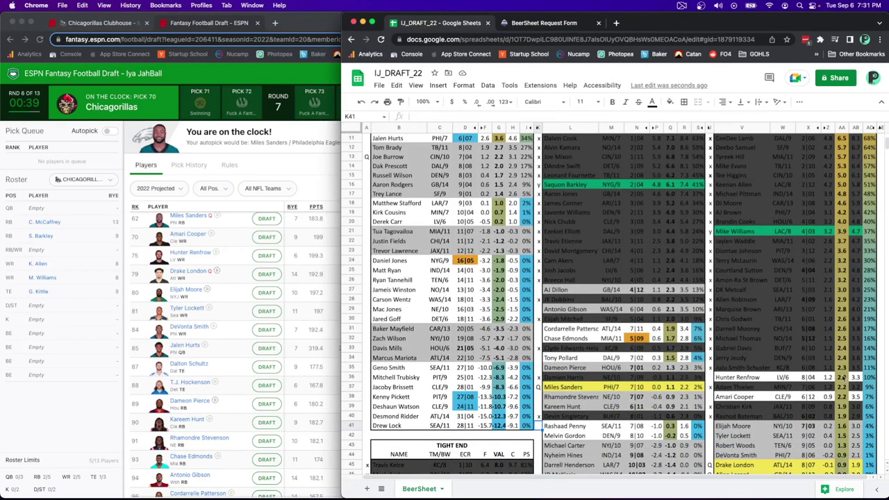
scroll(782, 387, "down", 15)
scroll(782, 386, "up", 1)
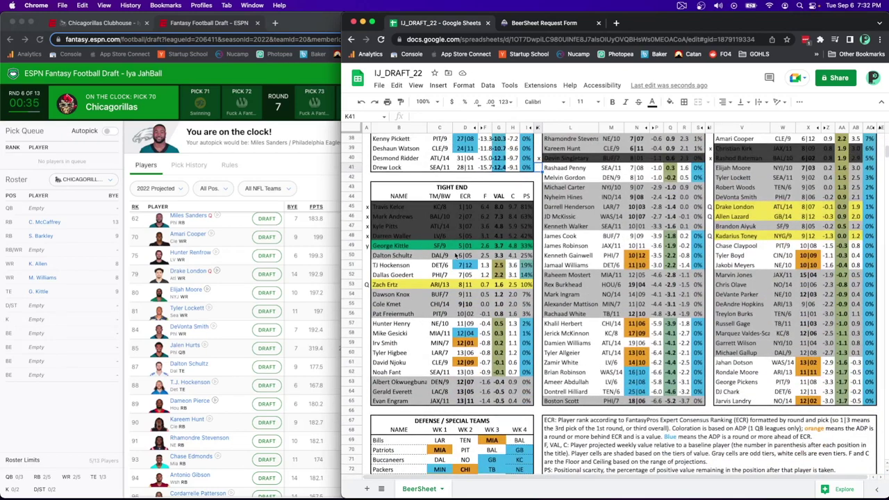
scroll(456, 257, "up", 18)
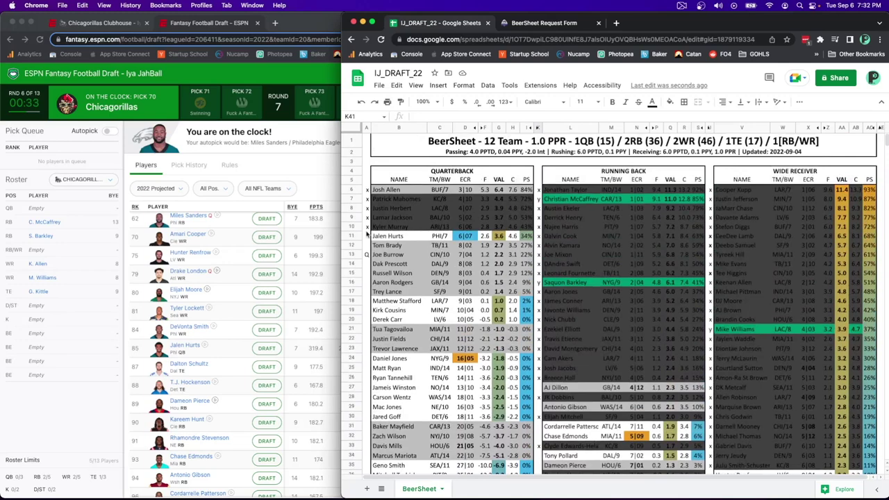
Draft Jalen Hurts in the ESPN draft room and mark him as an own pick with "y" in the sheet's cell A11.
left_click(299, 194)
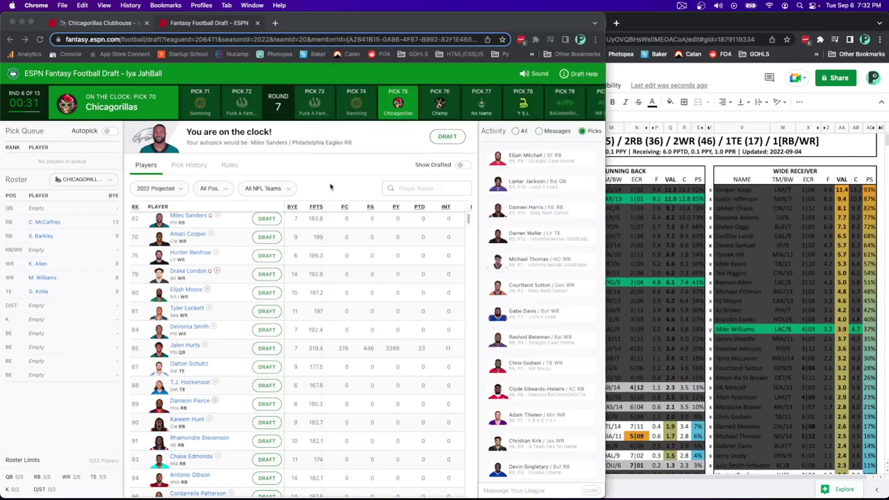
left_click(266, 348)
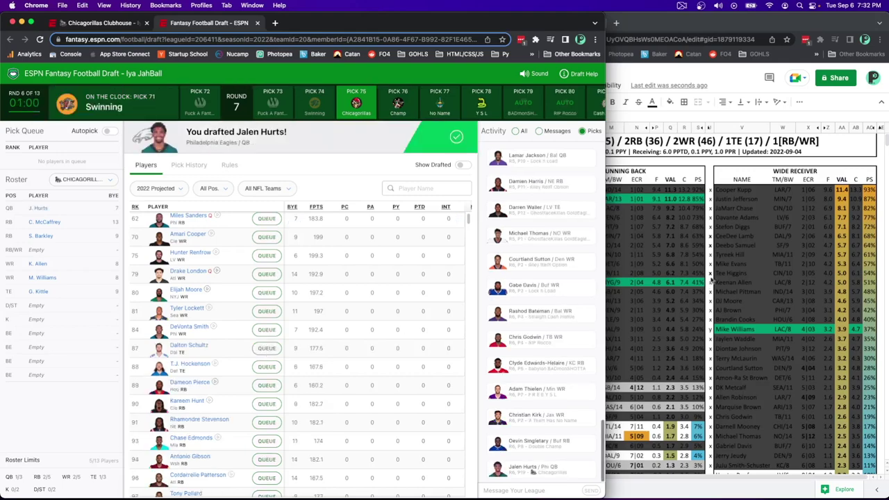
key("super+grave")
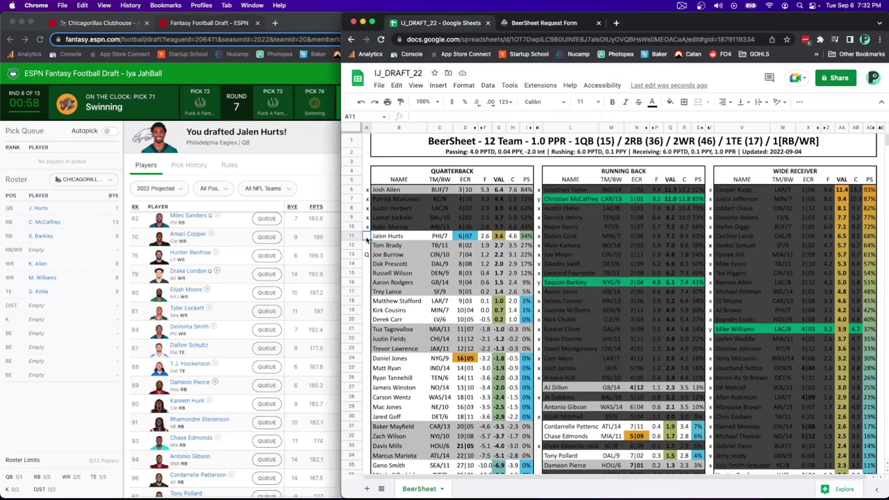
type("y")
key("Return")
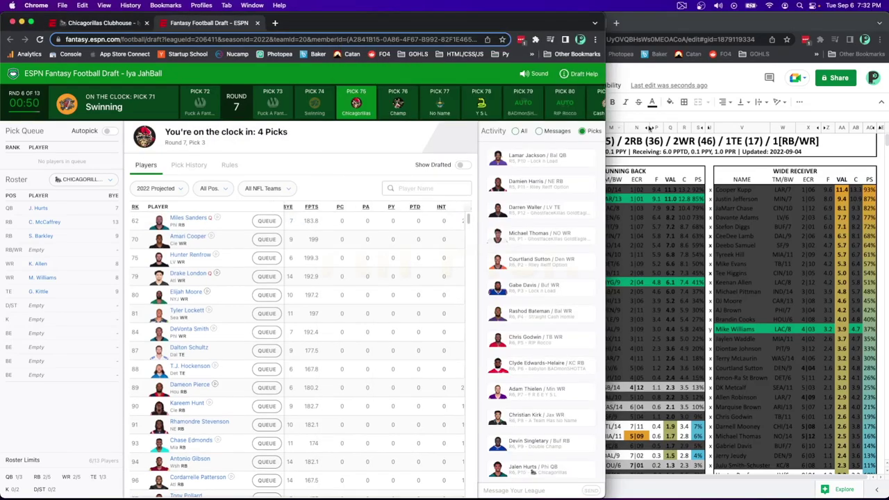
Check ESPN's recent picks and mark Dalton Schultz and Miles Sanders as drafted by other teams with "x" in cells A50 and K37.
key("super+grave")
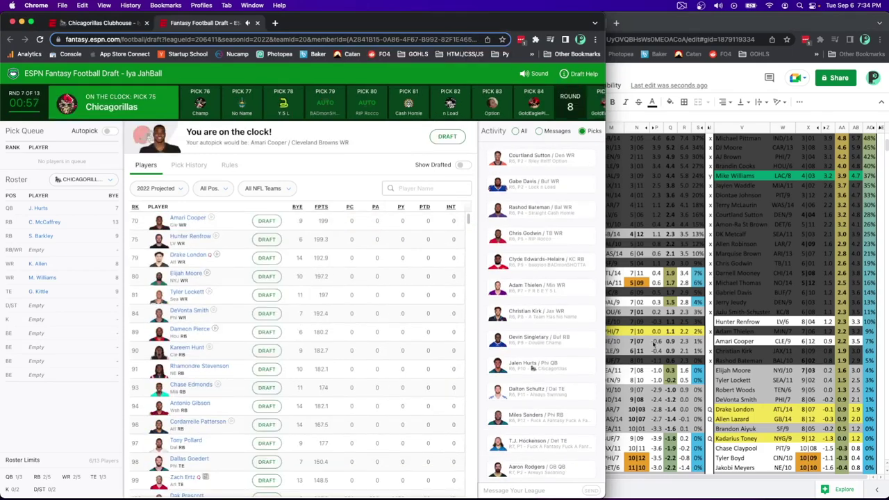
key("super+grave")
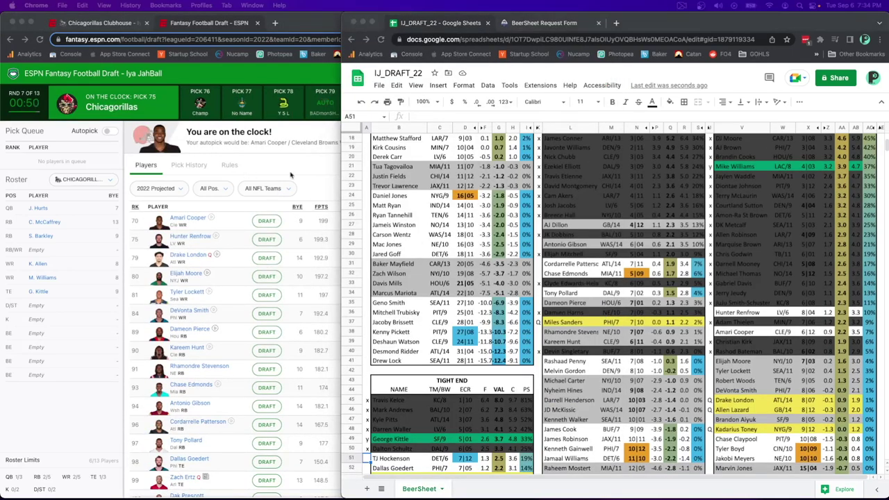
key("super+grave")
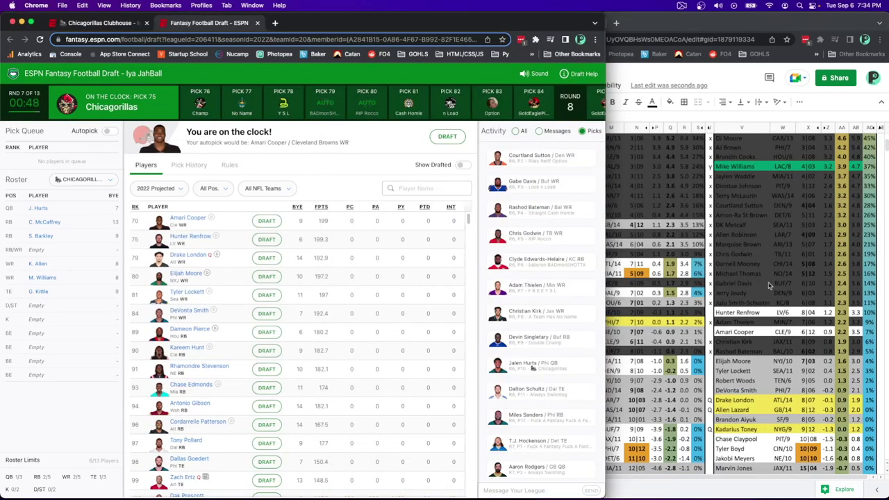
key("super+grave")
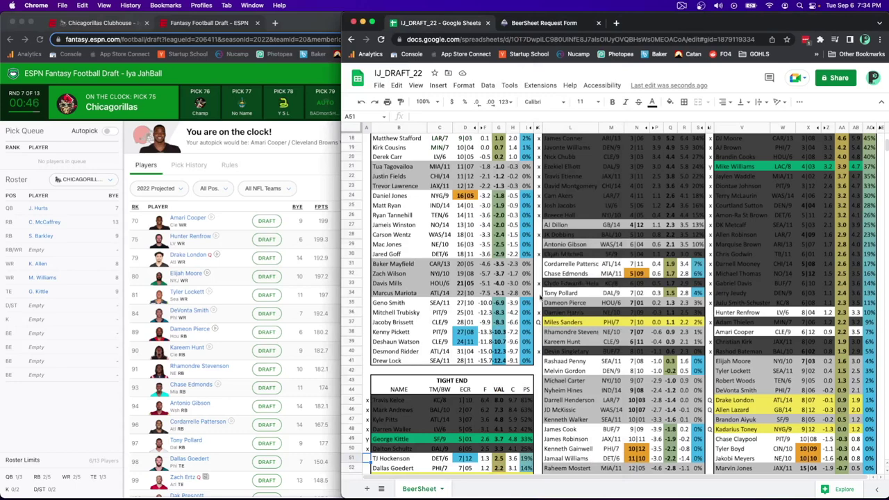
left_click(537, 323)
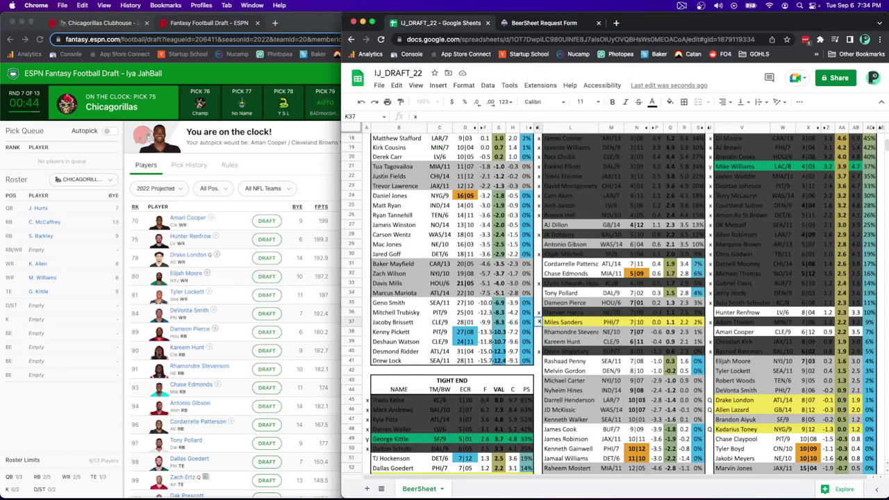
key("super+grave")
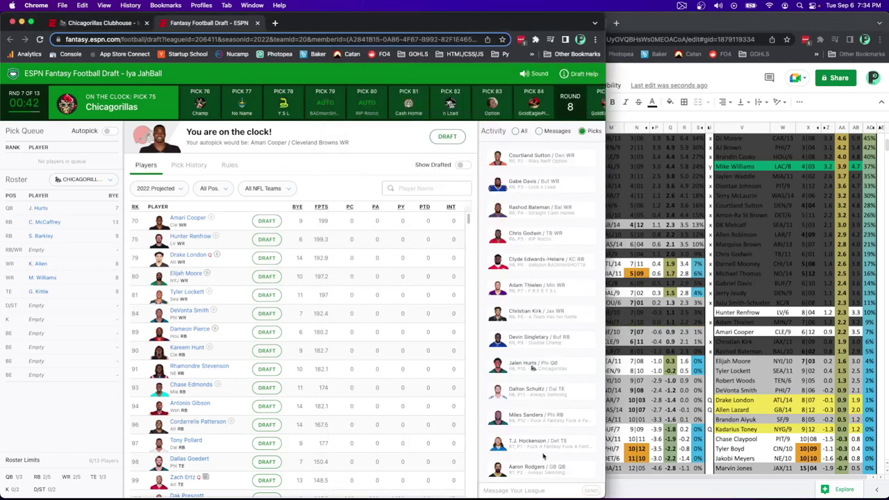
key("super+grave")
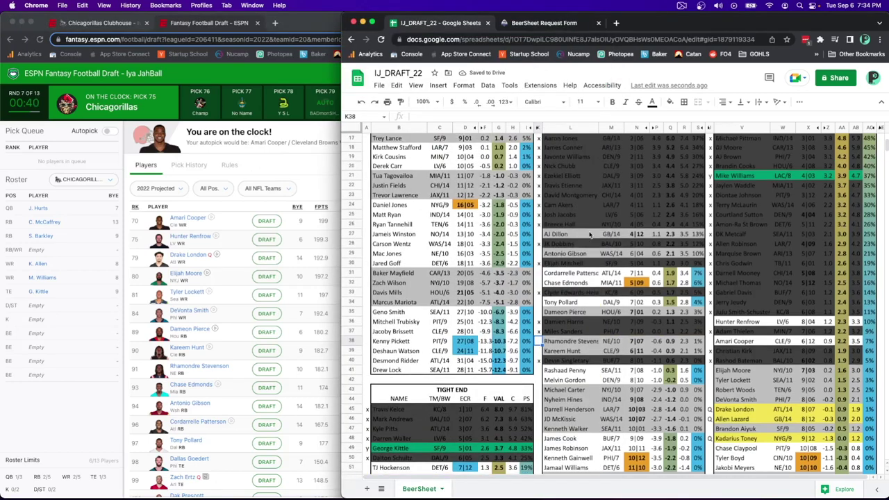
scroll(590, 234, "up", 2)
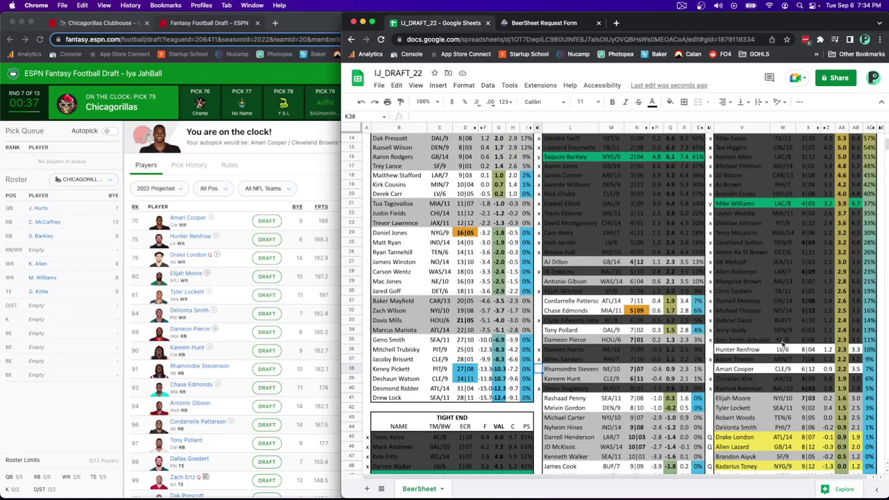
Search for AJ Dillon in the ESPN draft room and draft him with the round 7 pick.
left_click(327, 174)
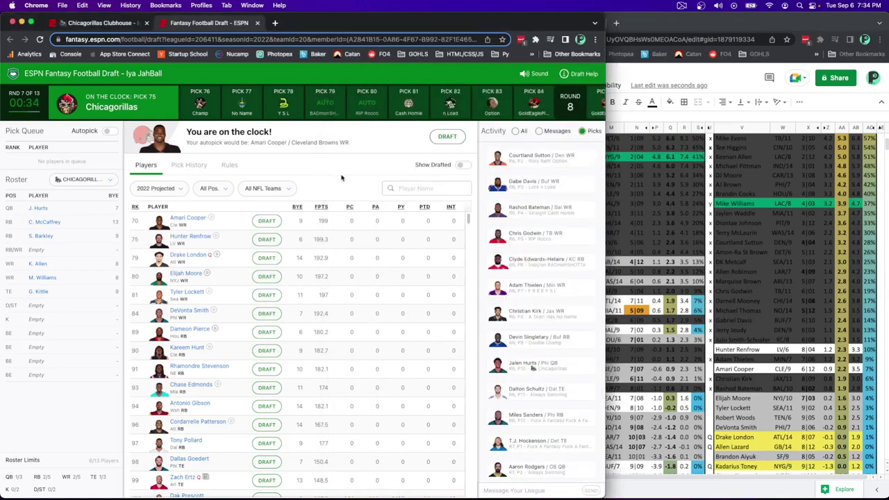
left_click(444, 188)
type("aj")
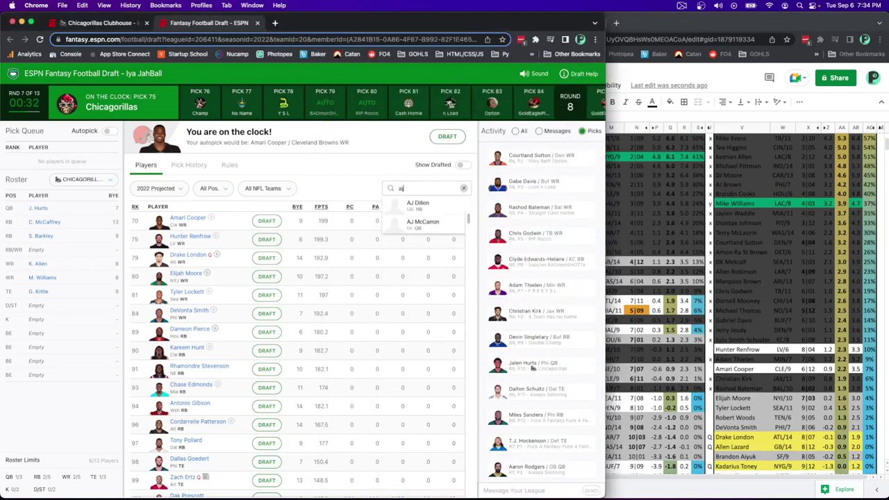
type(" dillon")
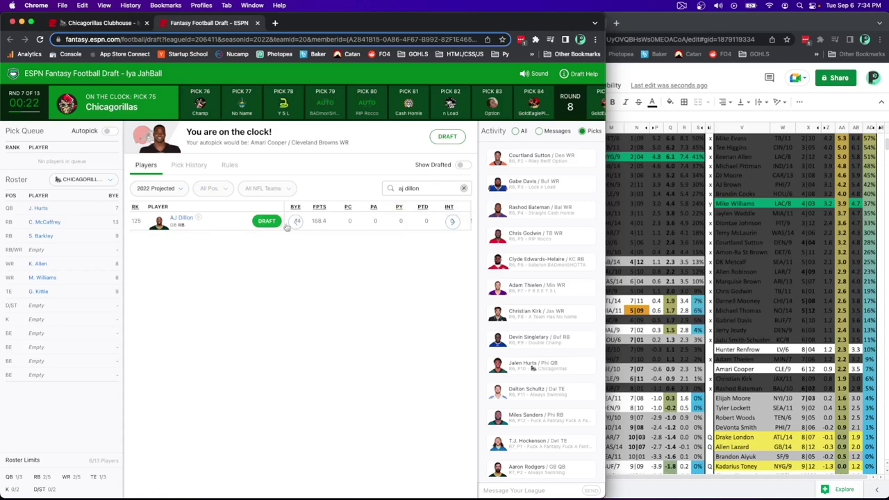
left_click(750, 316)
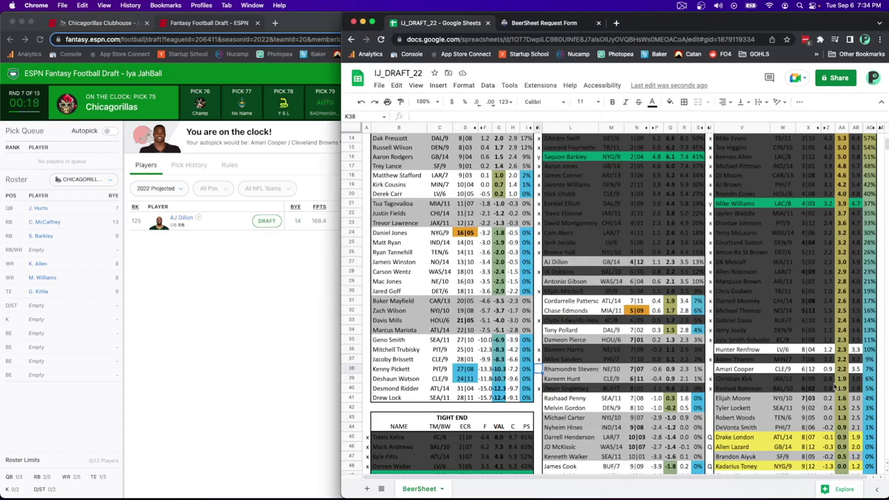
left_click(303, 266)
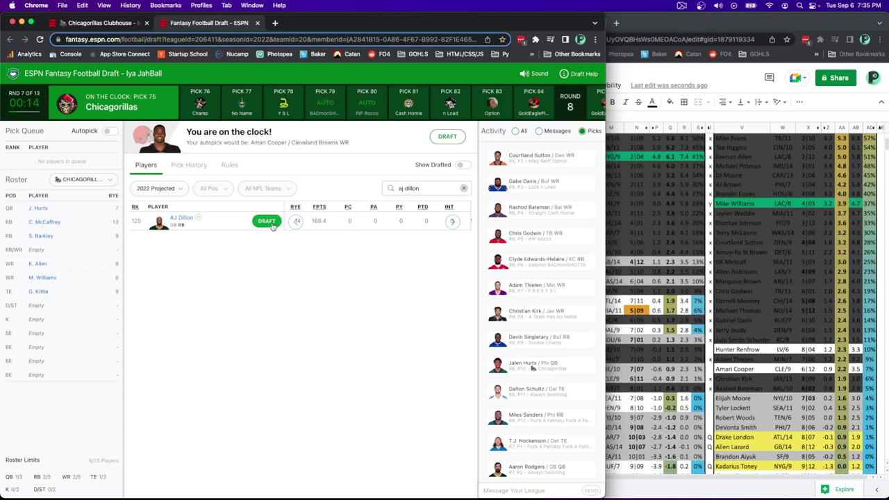
left_click(271, 225)
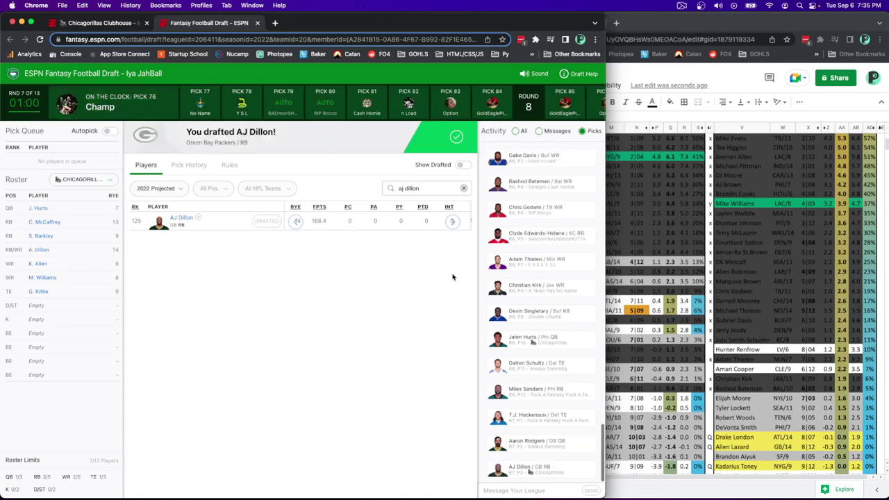
Mark AJ Dillon as an own pick with "y" in the sheet's cell K27.
left_click(653, 297)
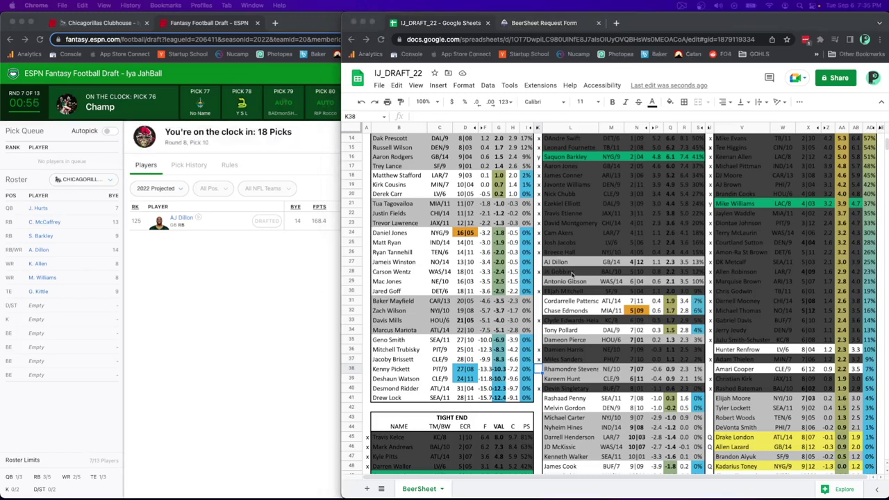
left_click(539, 262)
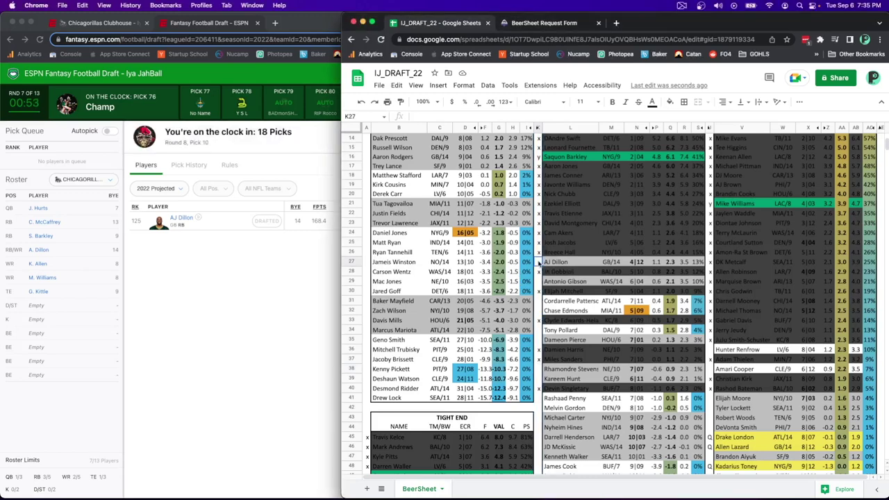
type("x")
key("Return")
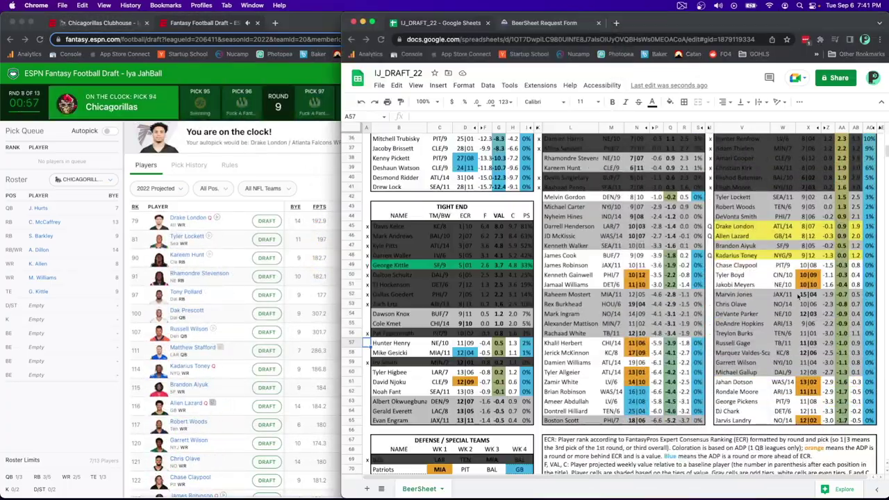
Mark DeVonta Smith as drafted by another team with "x" in the sheet's cell U44.
left_click(712, 216)
type("x")
key("Return")
Compare the remaining players in the sheet and draft Tyler Lockett in the ESPN draft room with the round 8 pick.
scroll(591, 262, "up", 8)
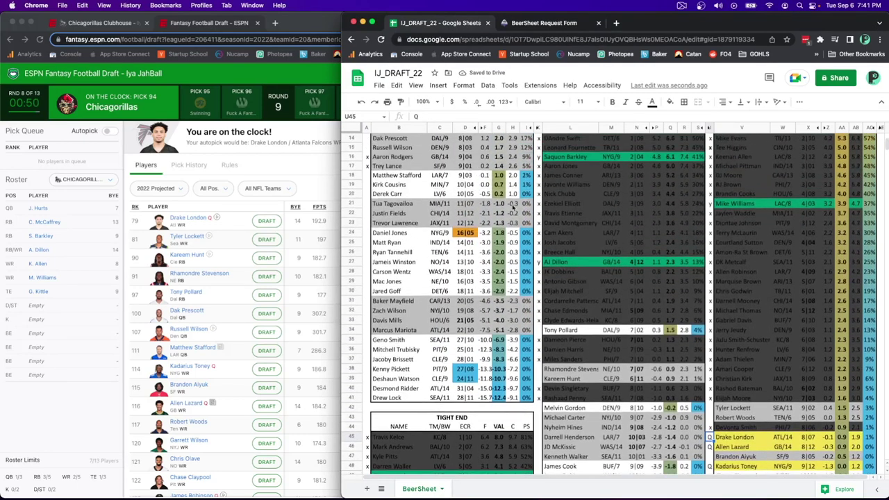
scroll(413, 162, "up", 3)
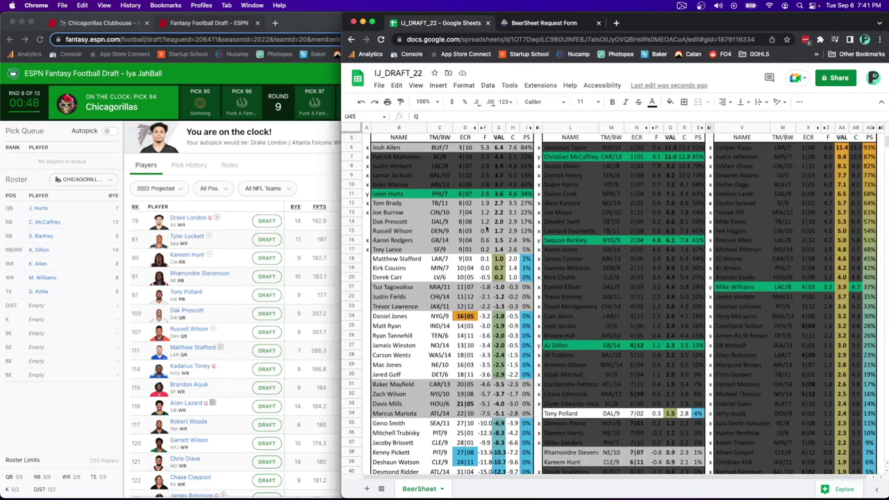
scroll(689, 309, "down", 2)
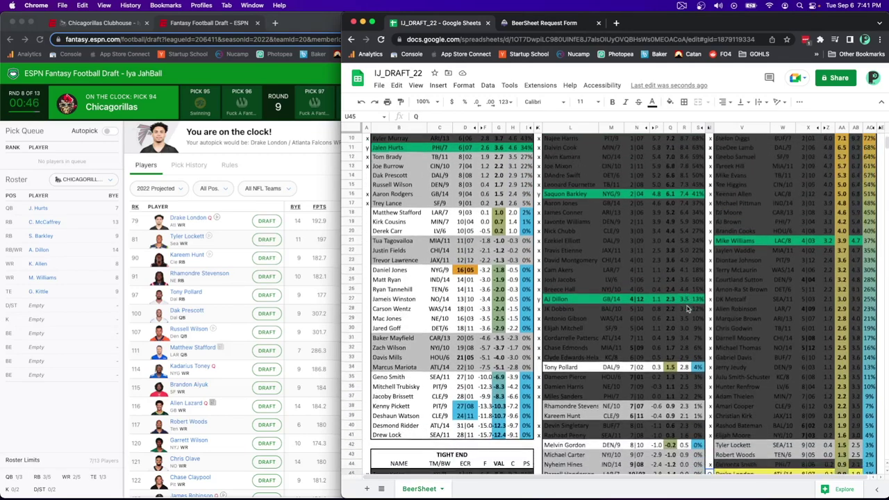
scroll(687, 372, "down", 5)
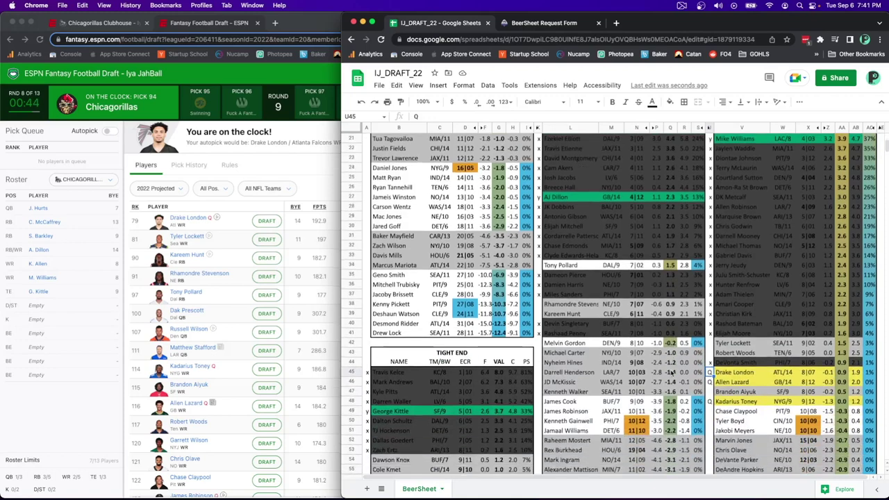
scroll(809, 354, "down", 4)
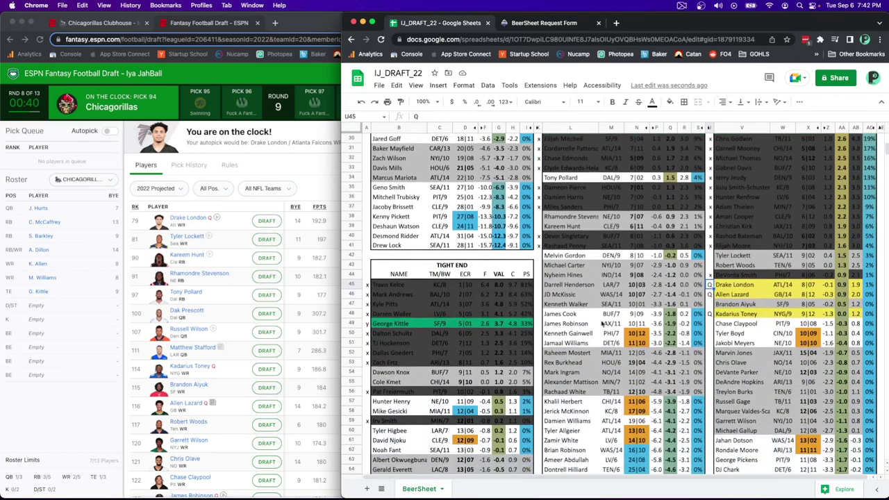
left_click(711, 255)
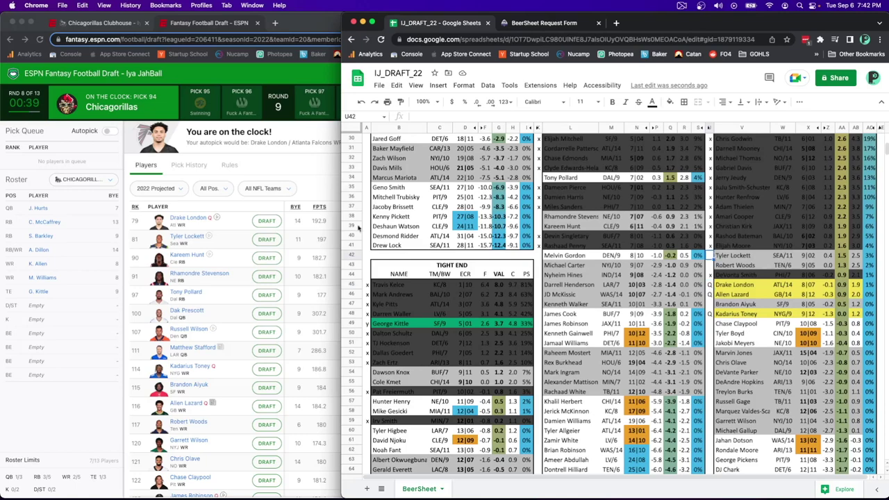
left_click(318, 186)
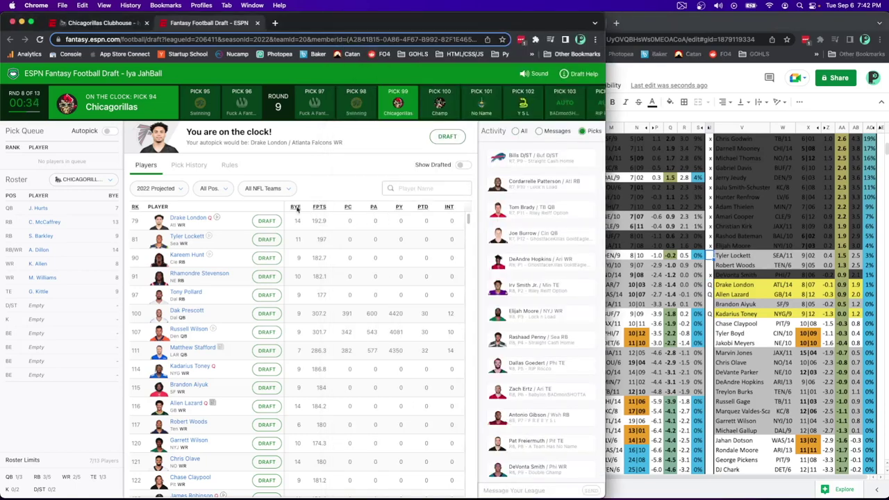
left_click(265, 240)
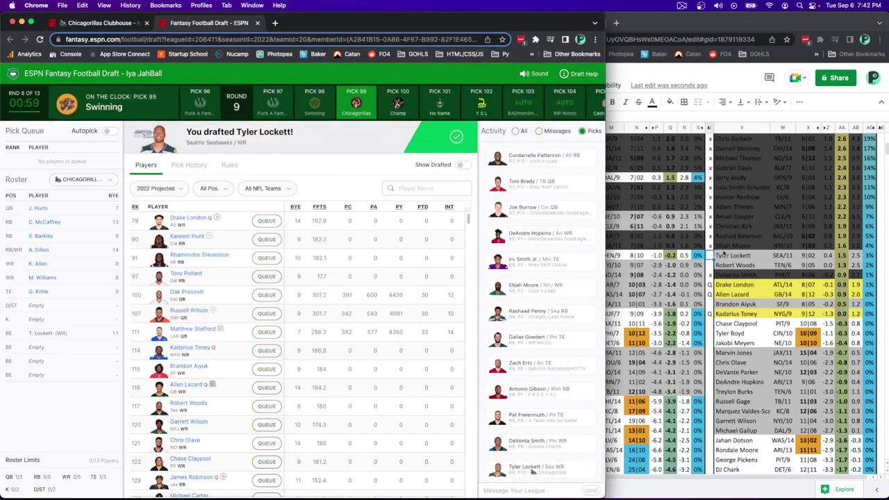
Mark Tyler Lockett as an own pick with "y" in the sheet's cell U42.
left_click(707, 257)
type("y")
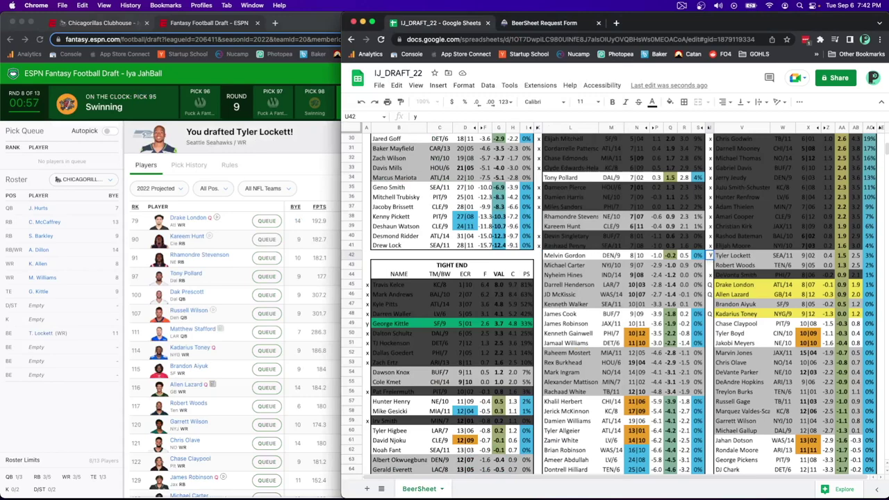
key("Return")
Check ESPN's recent picks and mark Chase Claypool as drafted by another team with "x" in the sheet's cell U49.
key("super+grave")
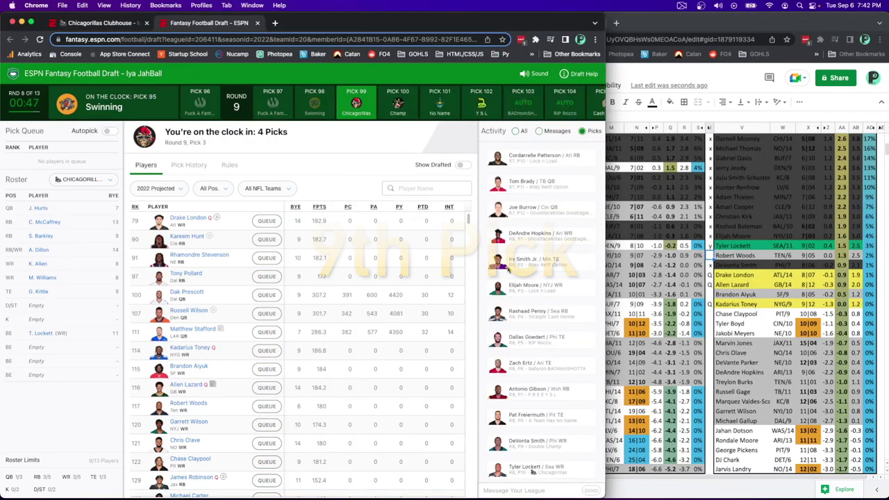
key("super+grave")
key("super+grave")
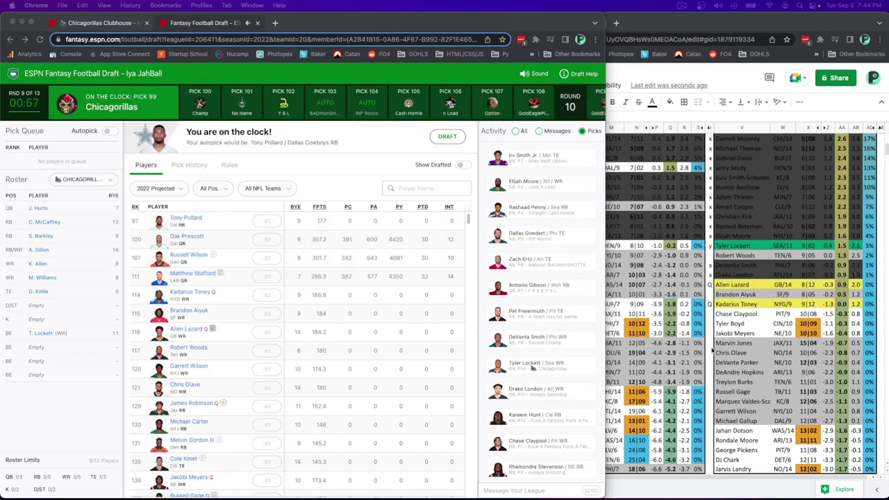
key("super+grave")
left_click(711, 316)
type("x")
key("Return")
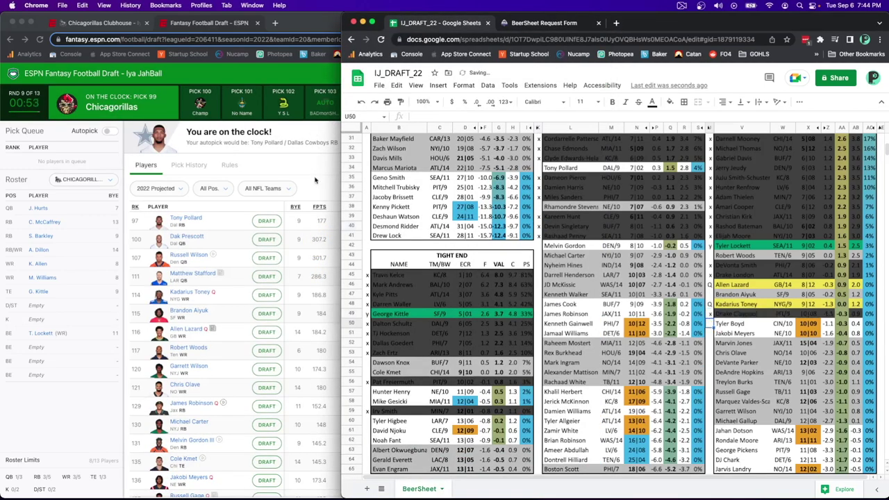
Recheck ESPN's recent picks and mark Rhamondre Stevenson as drafted by another team with "x" in the sheet's cell K38.
left_click(317, 180)
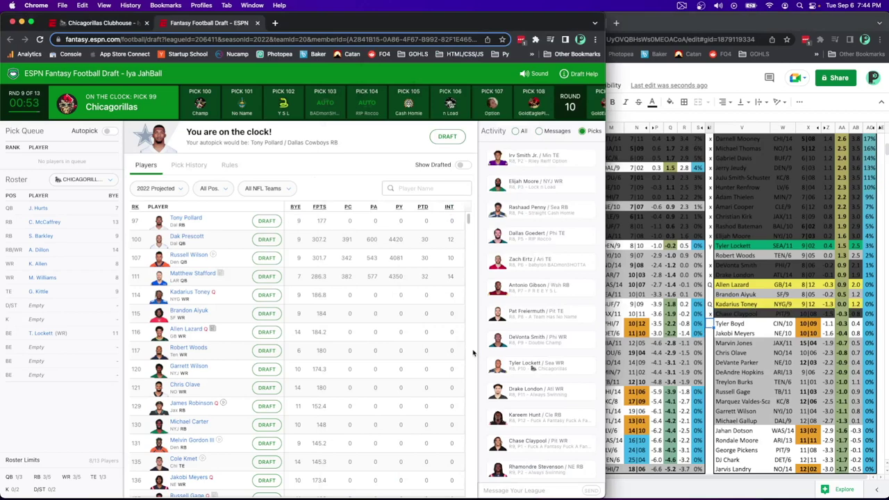
left_click(647, 363)
left_click(540, 211)
type("x")
key("Return")
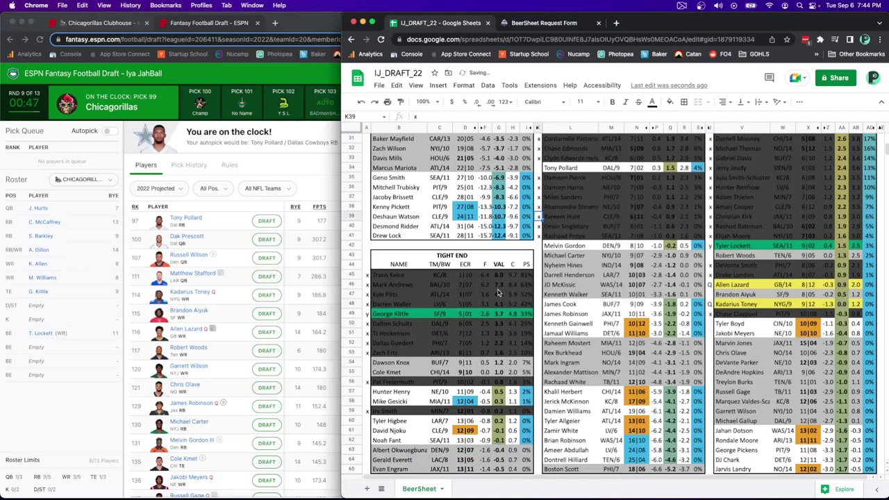
Compare the remaining receivers, running backs and quarterbacks in the sheet and draft Tony Pollard in ESPN with the round 9 pick.
scroll(497, 292, "up", 1)
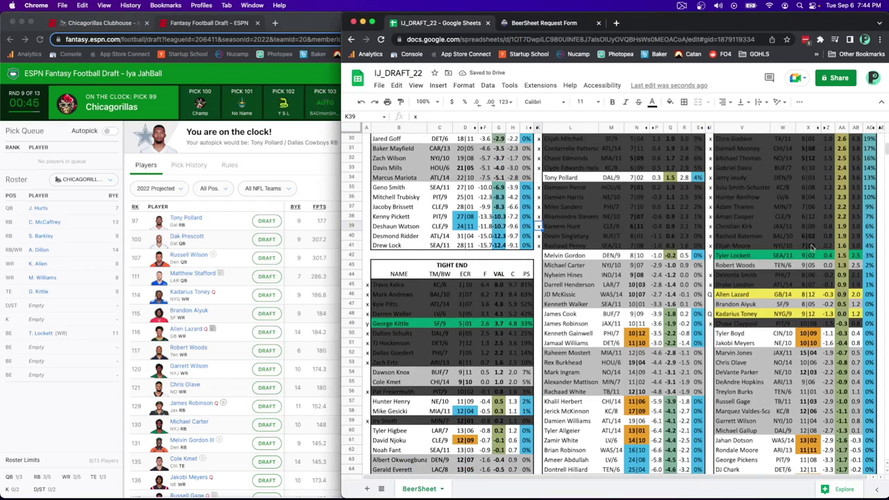
left_click(711, 266)
left_click(545, 178)
scroll(603, 234, "up", 8)
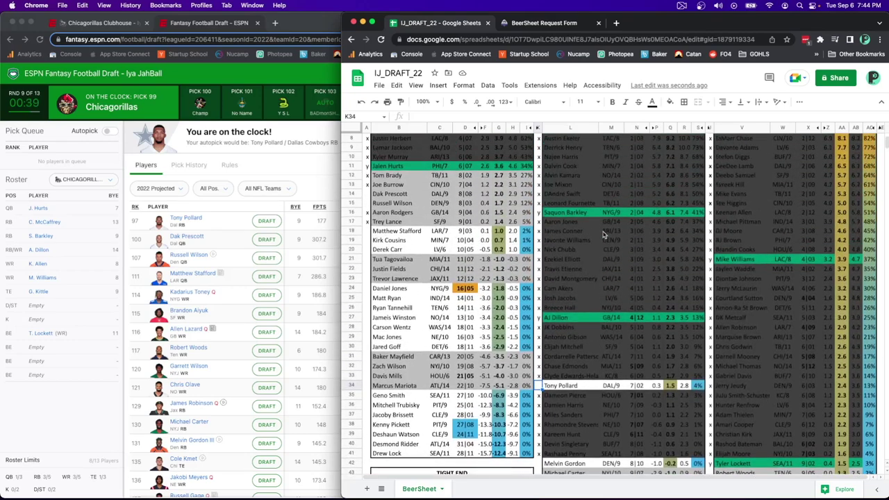
scroll(603, 234, "down", 5)
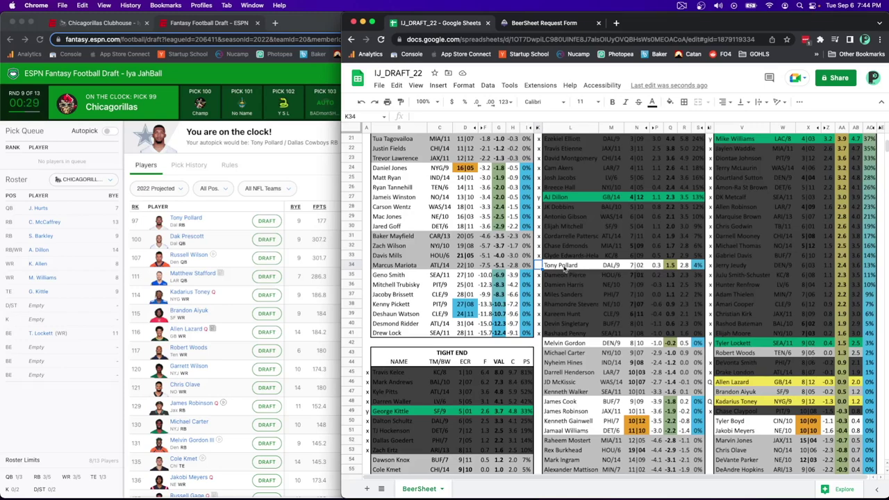
left_click(334, 174)
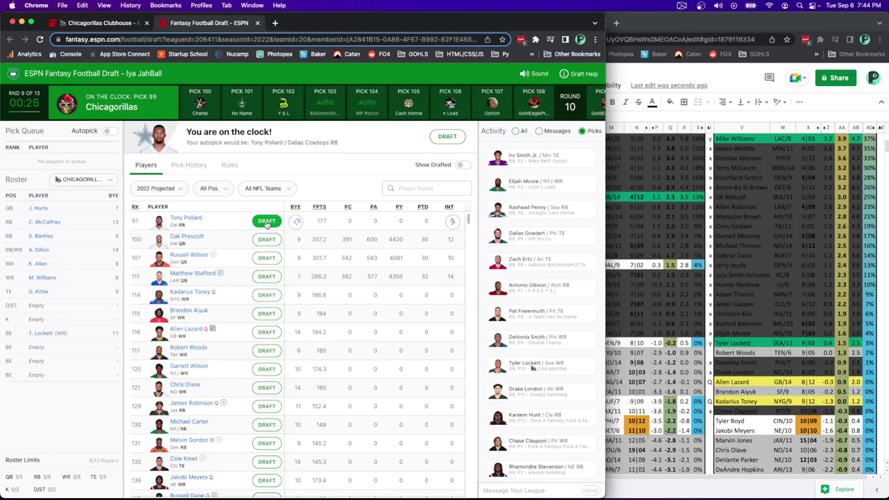
left_click(266, 223)
Mark Tony Pollard as an own pick with "y" in the sheet's cell K34.
left_click(659, 297)
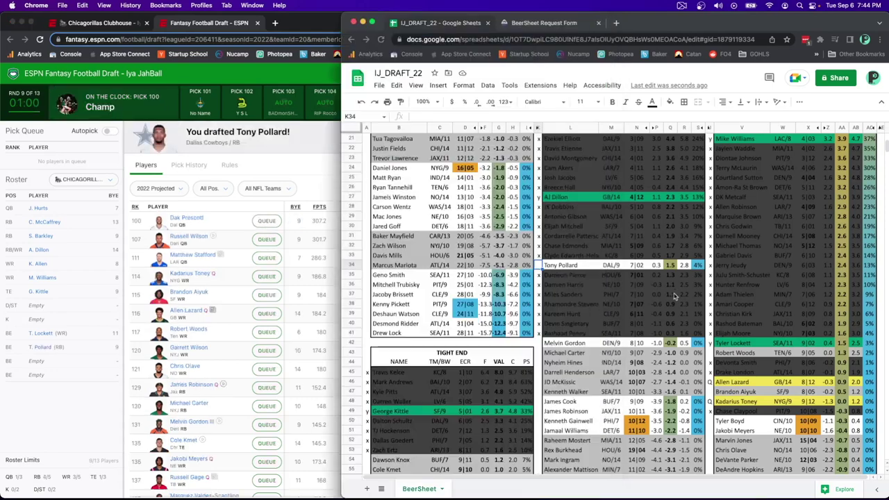
type("y")
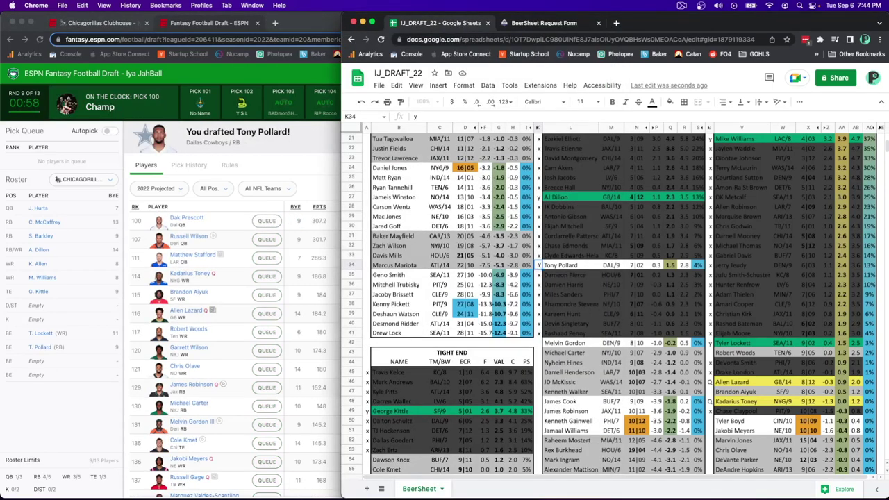
key("Return")
Review the own picks and the remaining players at each position in the sheet ahead of the round 10 pick.
scroll(574, 256, "down", 5)
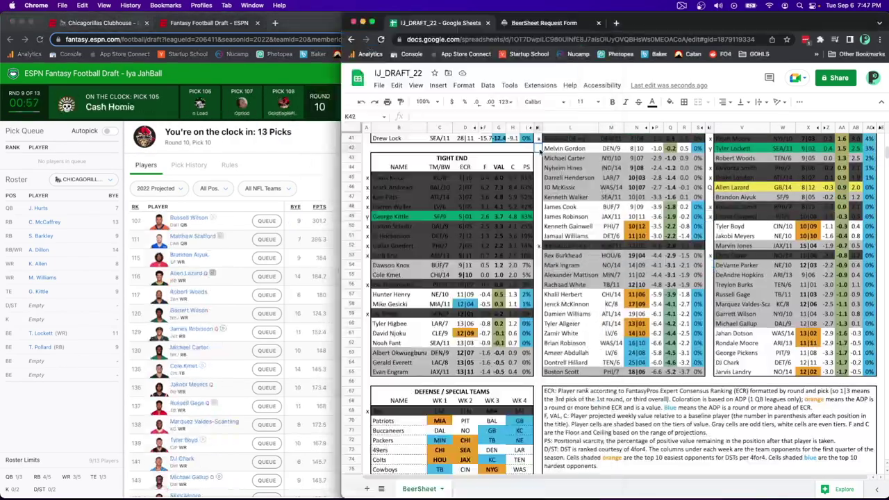
scroll(671, 252, "up", 15)
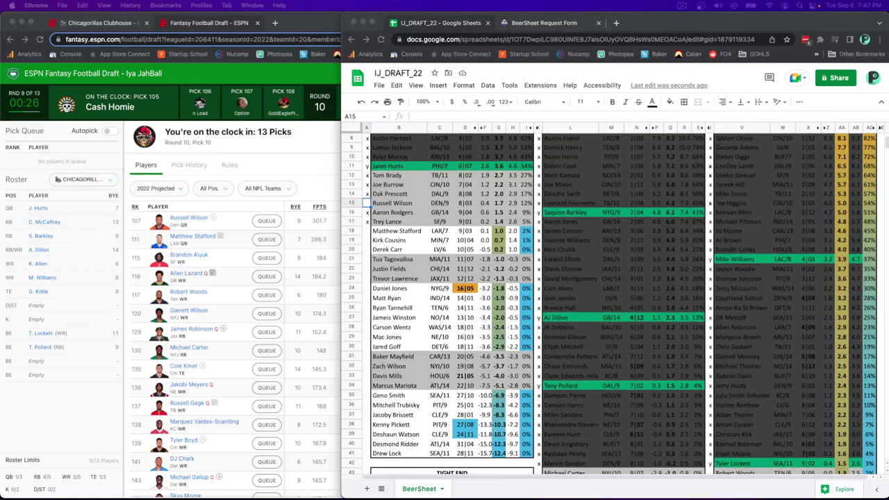
scroll(671, 314, "up", 3)
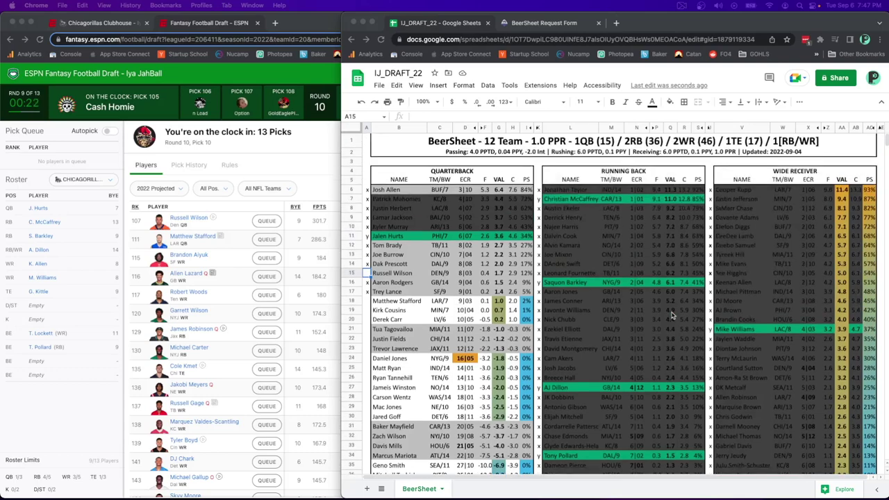
scroll(681, 247, "down", 8)
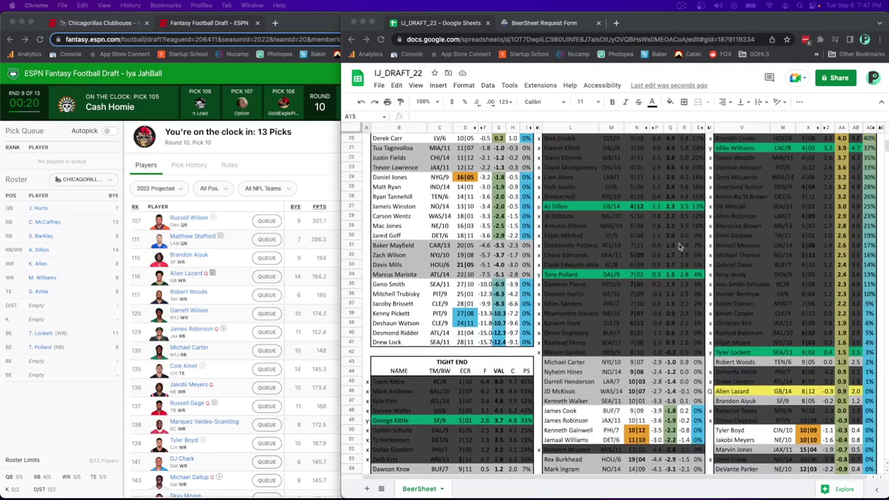
scroll(680, 246, "down", 2)
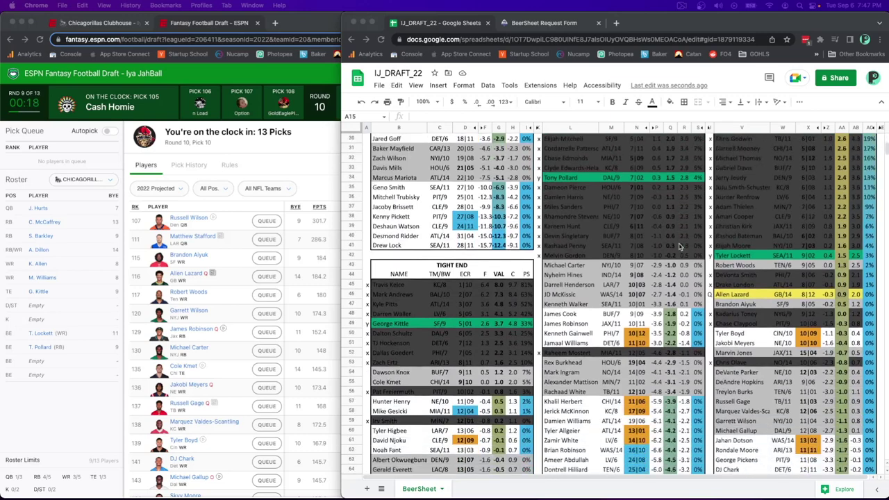
scroll(680, 246, "down", 1)
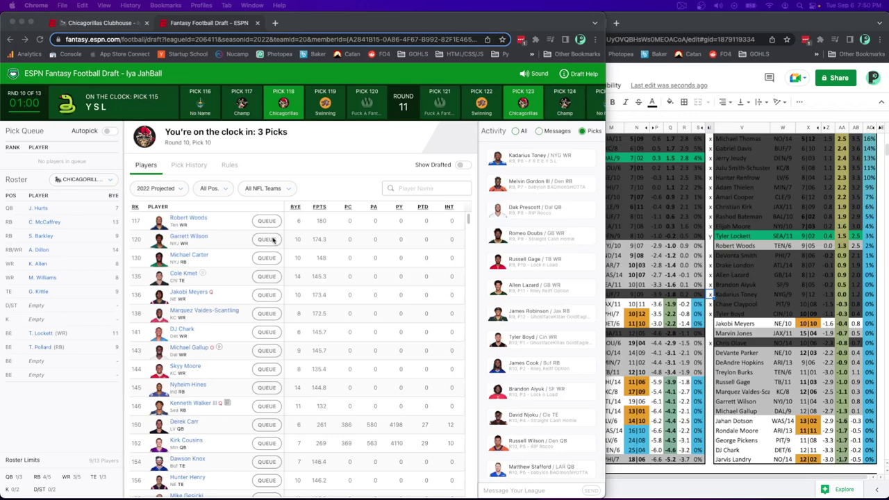
Add Robert Woods to the pick queue in ESPN.
left_click(269, 222)
left_click(268, 221)
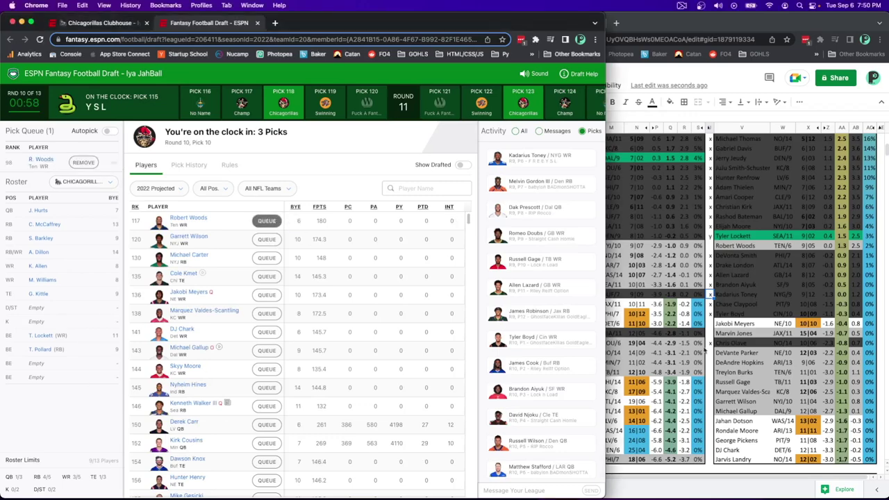
Mark Matthew Stafford as drafted by another team with "x" in the sheet's cell A18.
left_click(715, 343)
scroll(412, 169, "up", 5)
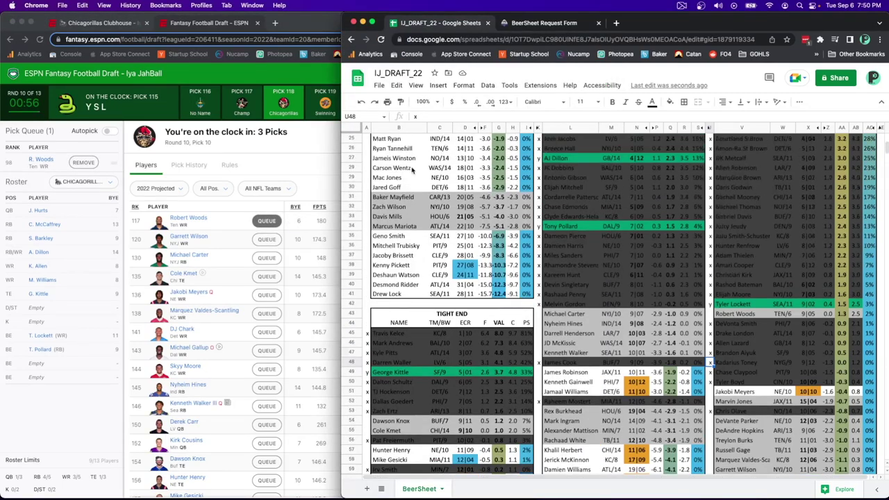
scroll(412, 169, "up", 1)
left_click(367, 176)
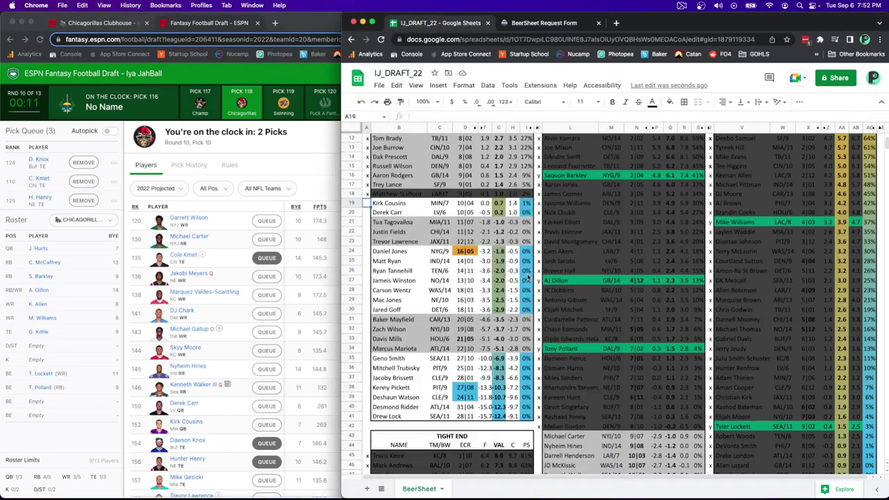
Check ESPN's latest picks and review the remaining tight ends, running backs and receivers in the sheet ahead of the round 10 pick.
scroll(527, 277, "down", 5)
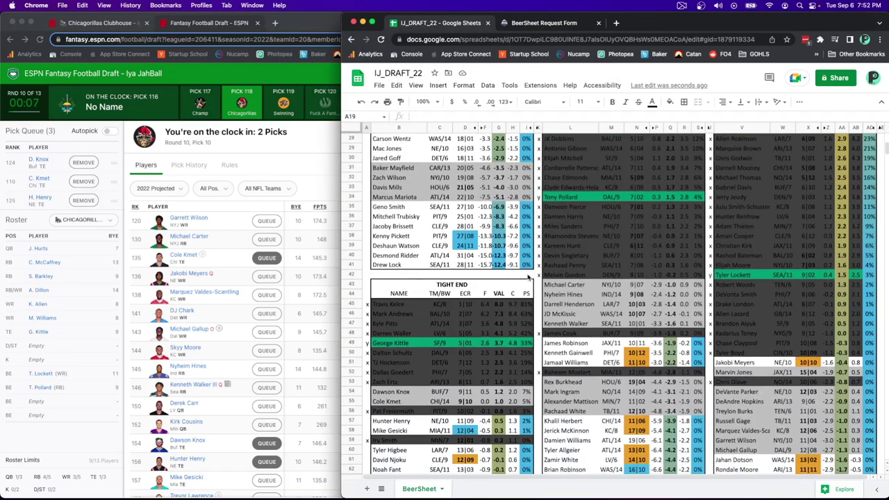
scroll(486, 303, "up", 6)
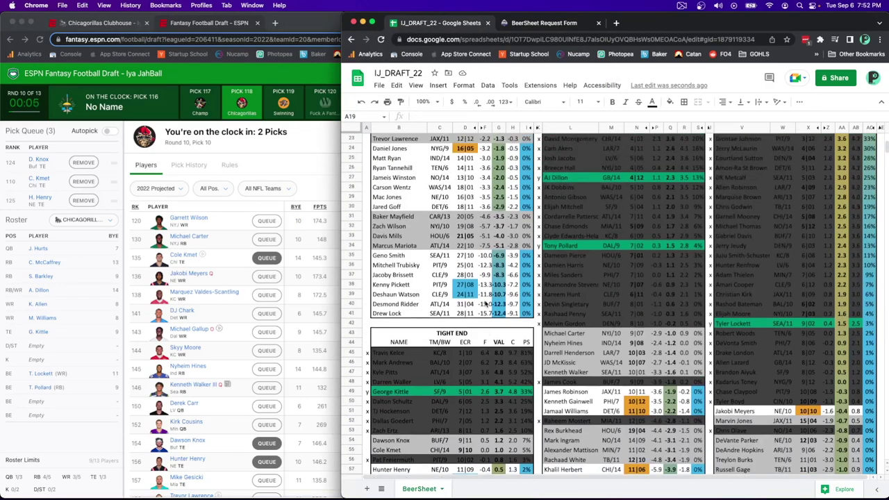
left_click(309, 163)
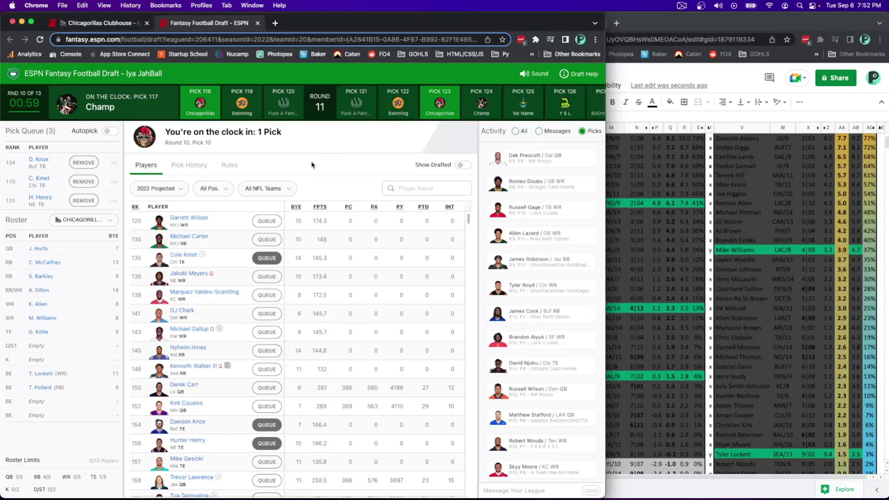
left_click(649, 353)
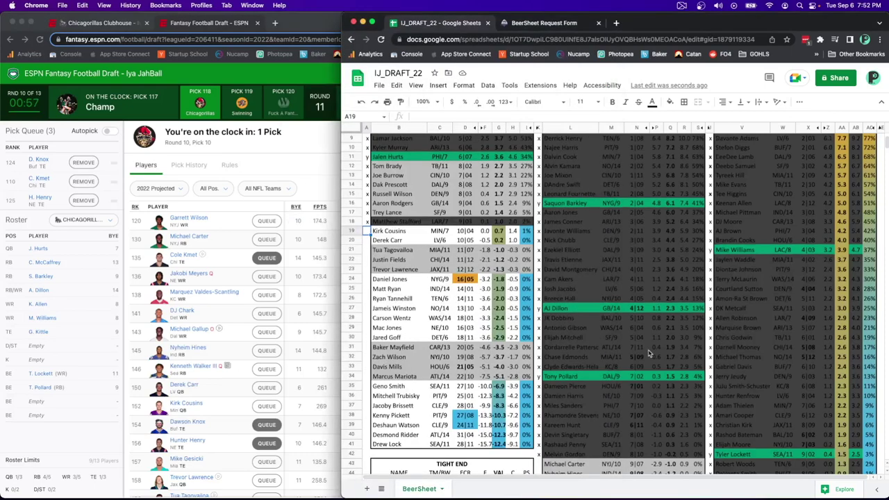
scroll(687, 368, "down", 10)
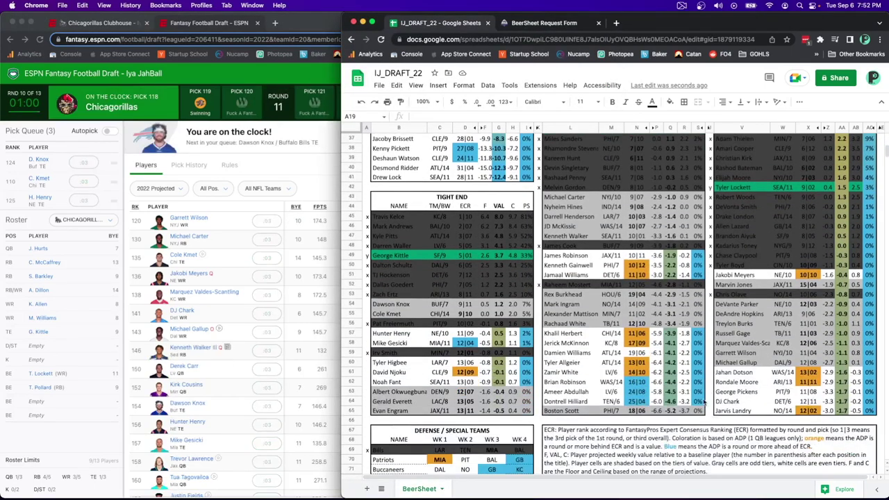
Recheck ESPN's recent picks and mark Nyheim Hines as drafted by another team with "x" in the sheet's cell K44.
left_click(329, 159)
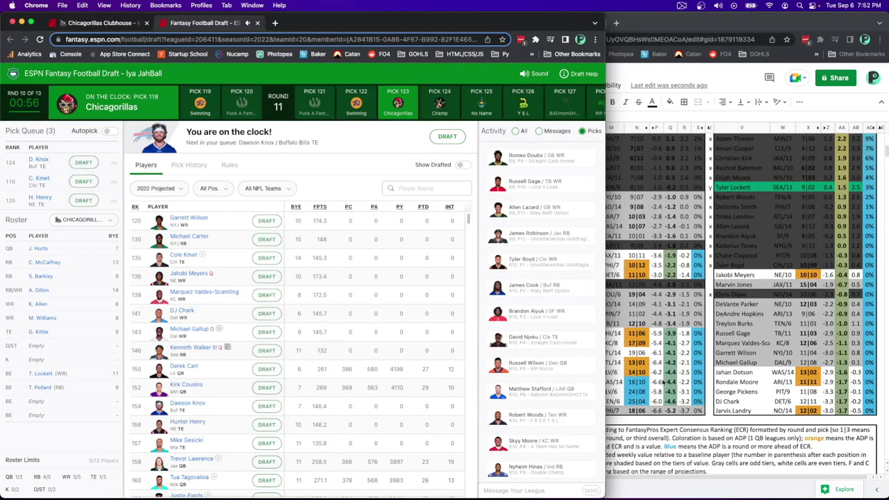
left_click(642, 350)
left_click(538, 206)
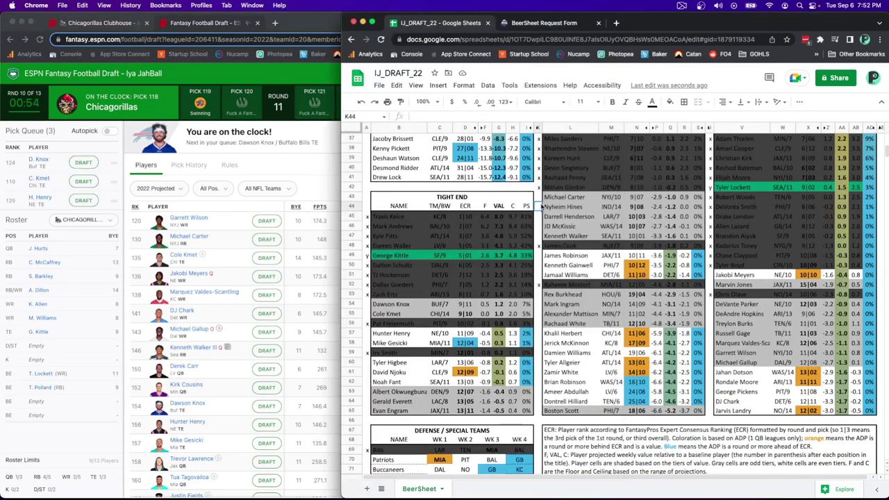
type("x")
key("Return")
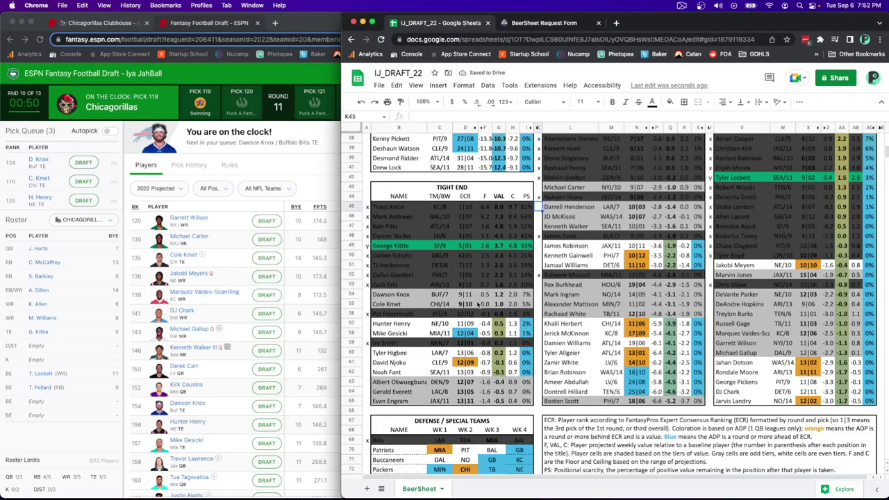
Compare the remaining tight ends with the other positions in the sheet and draft Dawson Knox in ESPN with the round 10 pick.
scroll(478, 305, "down", 1)
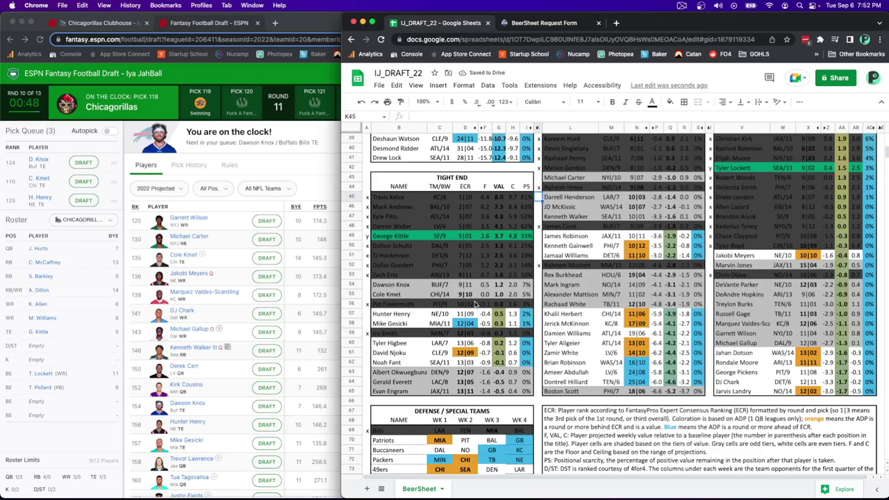
scroll(461, 294, "up", 1)
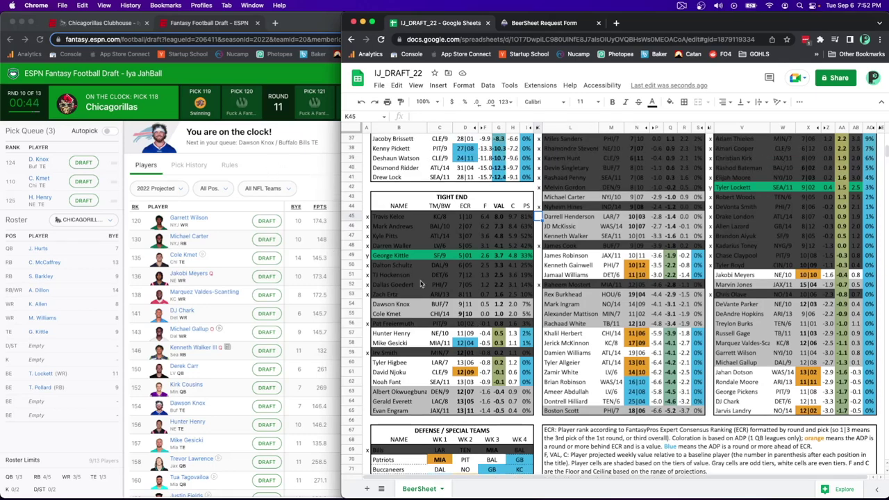
scroll(419, 284, "up", 3)
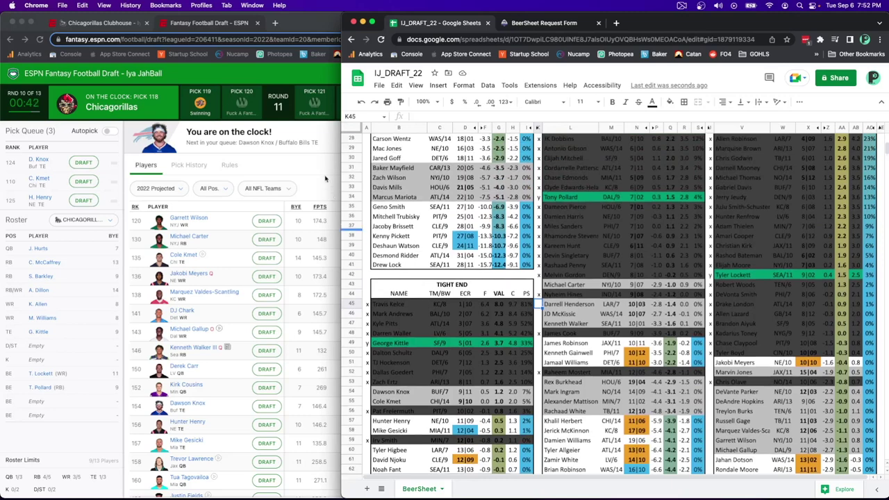
left_click(327, 179)
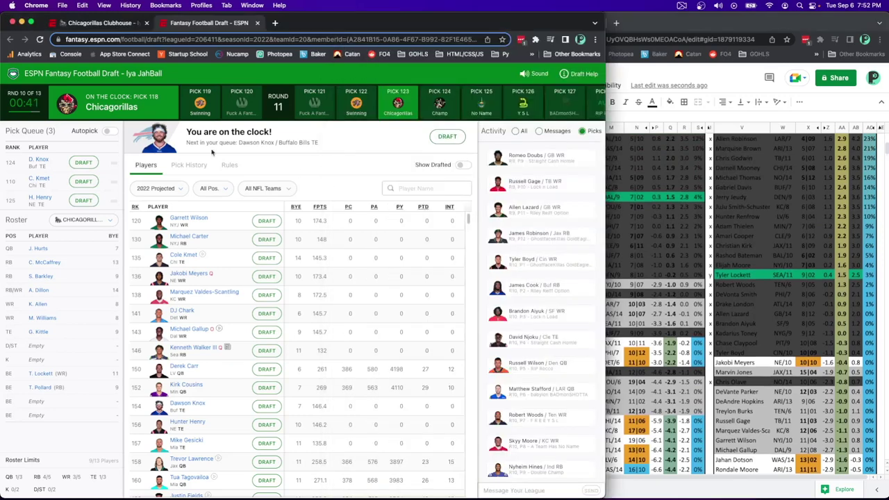
left_click(447, 137)
Mark Dawson Knox as an own pick with "y" in the sheet's cell A54.
key("super+grave")
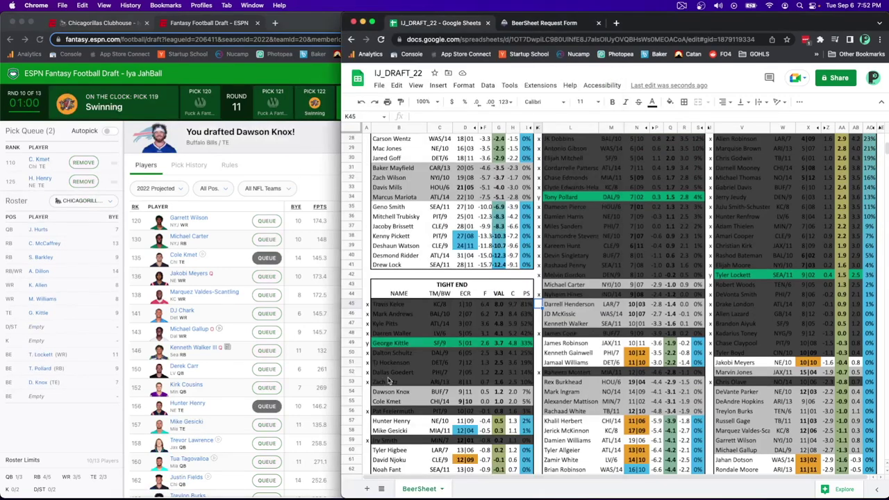
type("y")
key("Return")
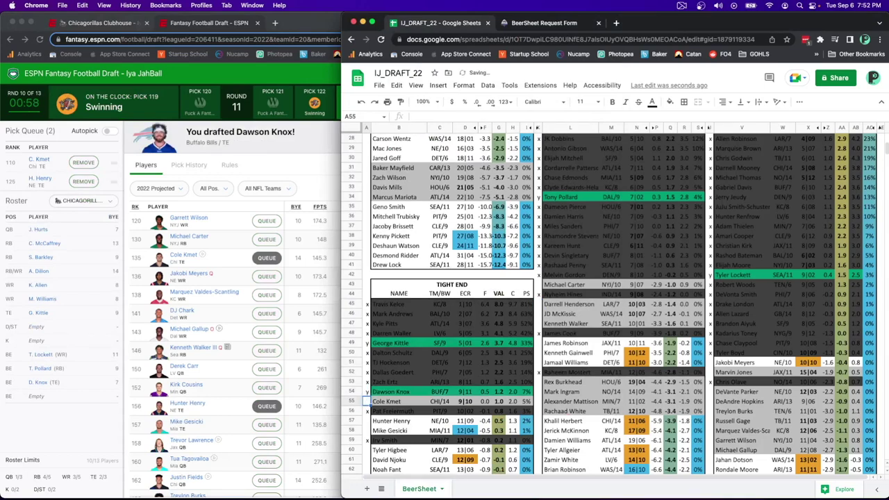
Mark Garrett Wilson, Michael Carter and Cole Kmet as drafted by other teams with "x" in cells U59, K43 and A55.
scroll(447, 362, "down", 3)
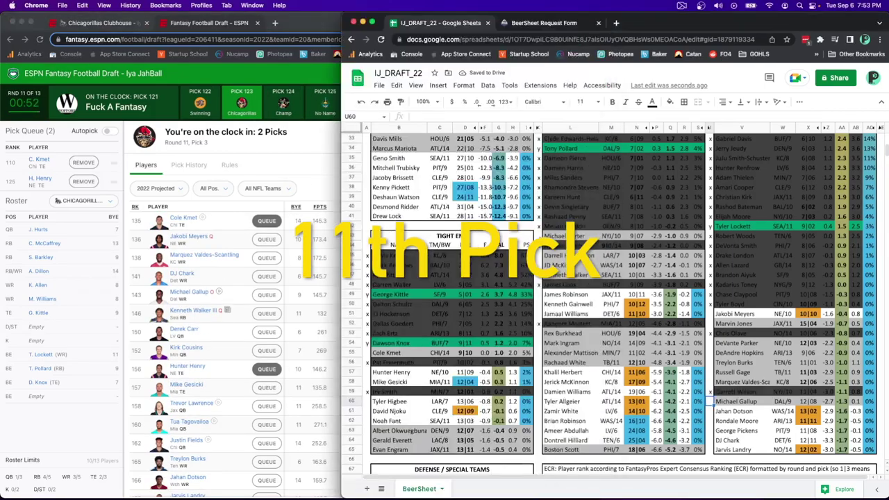
scroll(664, 340, "up", 1)
key("Down")
type("x")
scroll(664, 341, "down", 5)
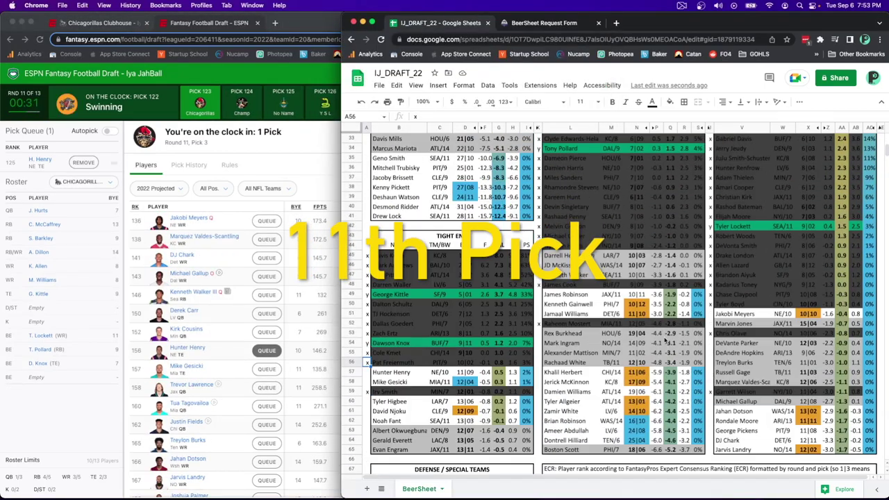
Check ESPN's recent picks and compare the remaining players at each position in the sheet for the round 11 pick.
left_click(610, 236)
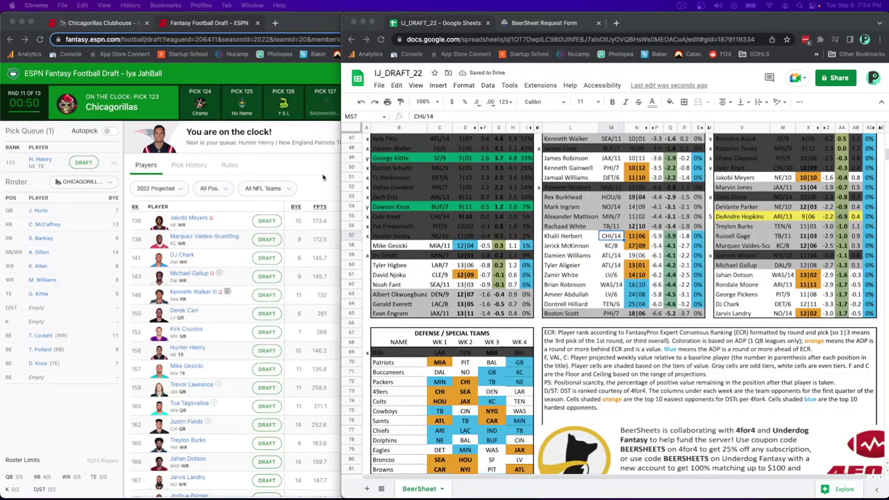
left_click(323, 181)
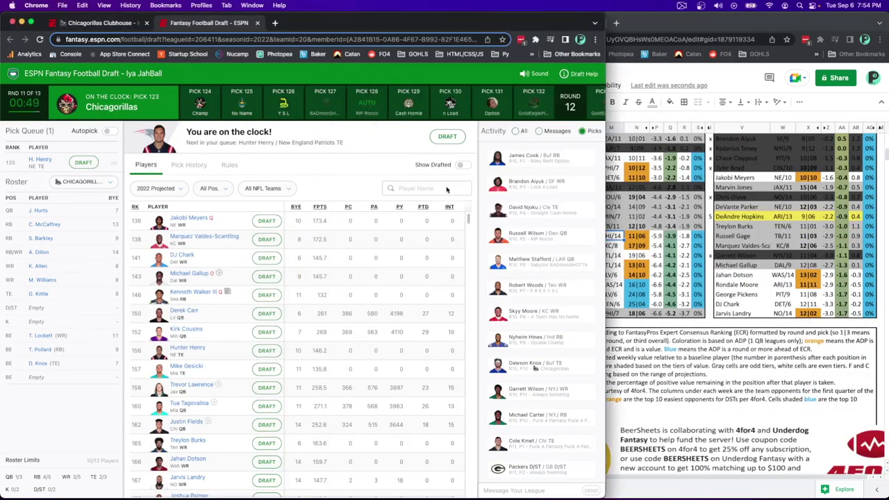
left_click(671, 190)
scroll(688, 215, "up", 10)
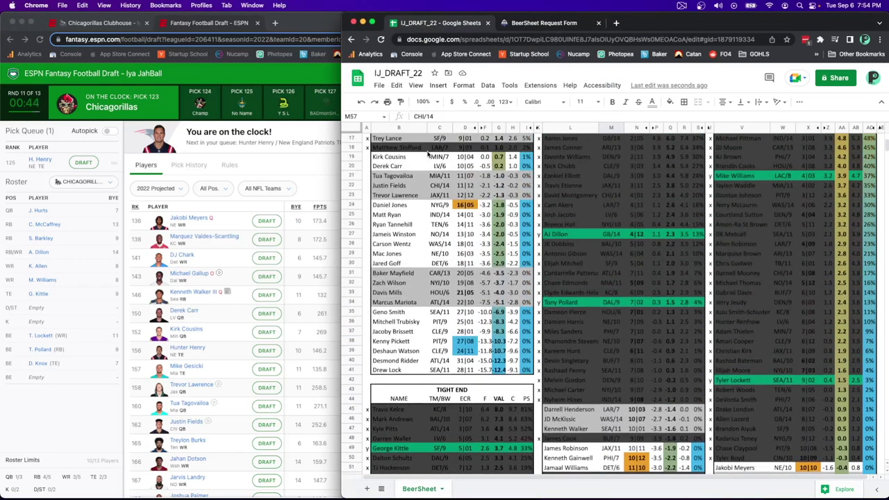
scroll(514, 204, "down", 5)
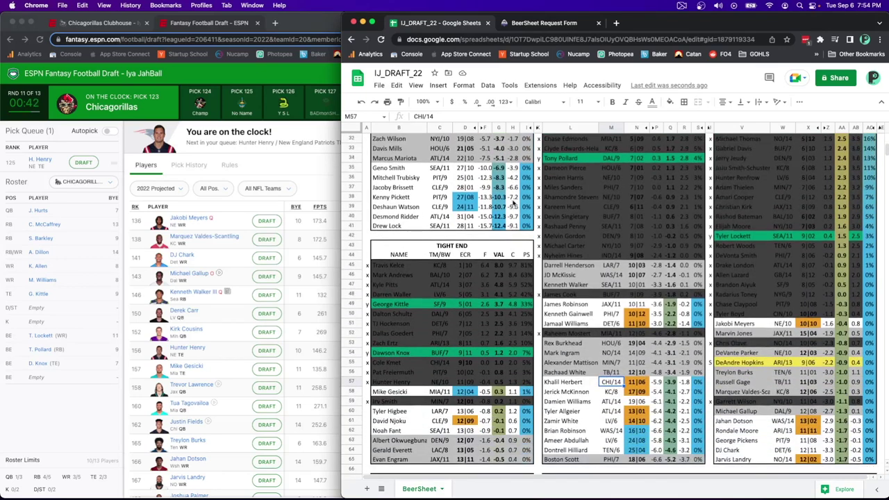
scroll(514, 203, "down", 1)
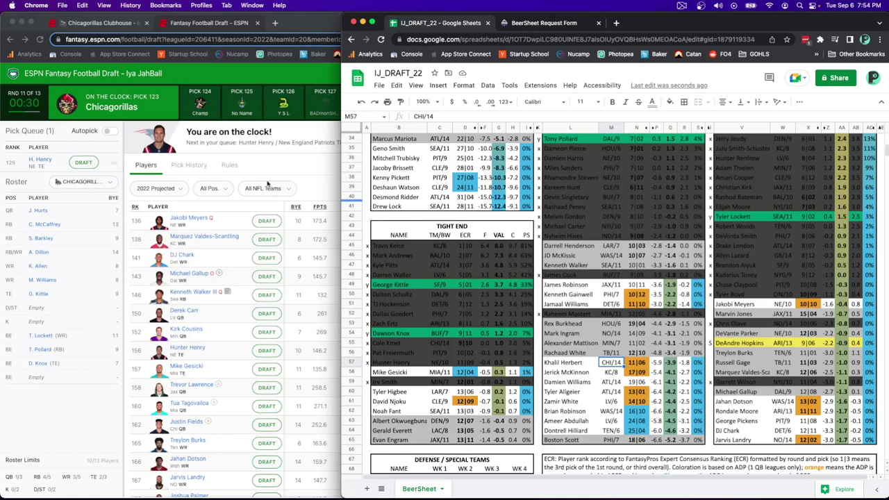
Flag Jakobi Meyers in the receiver list with "q" in the sheet's cell U51.
left_click(725, 305)
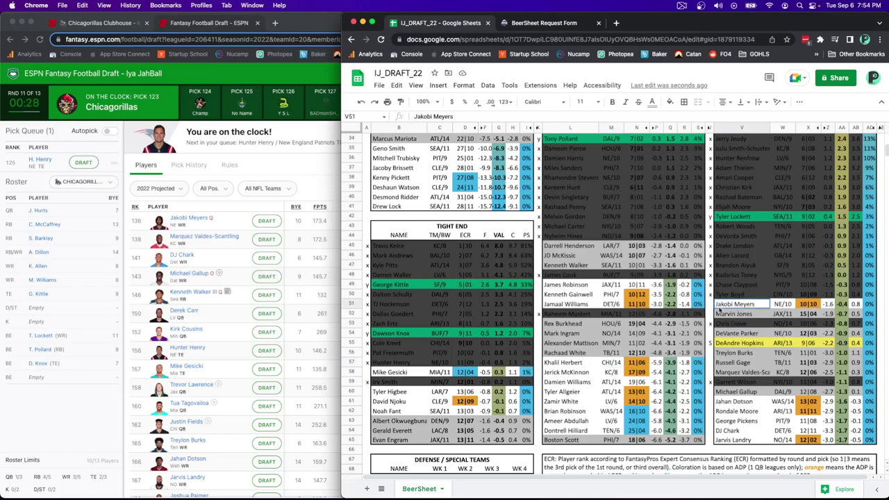
left_click(710, 306)
type("q")
key("Return")
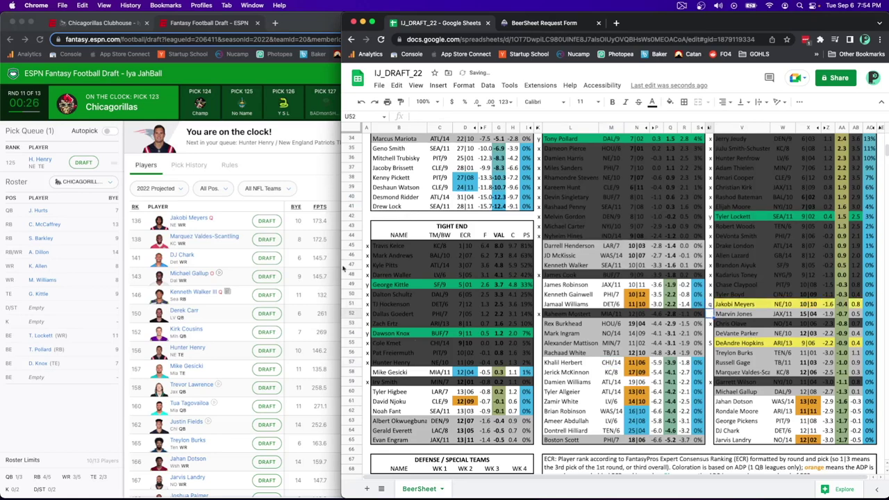
Draft Mike Gesicki in ESPN with the round 11 pick and mark him as an own pick with "y" in the sheet's cell A58.
left_click(325, 184)
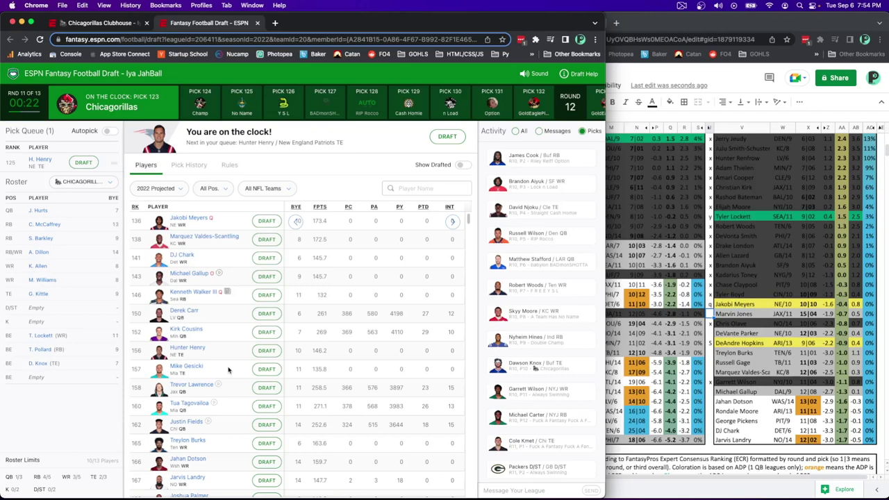
left_click(273, 372)
left_click(614, 278)
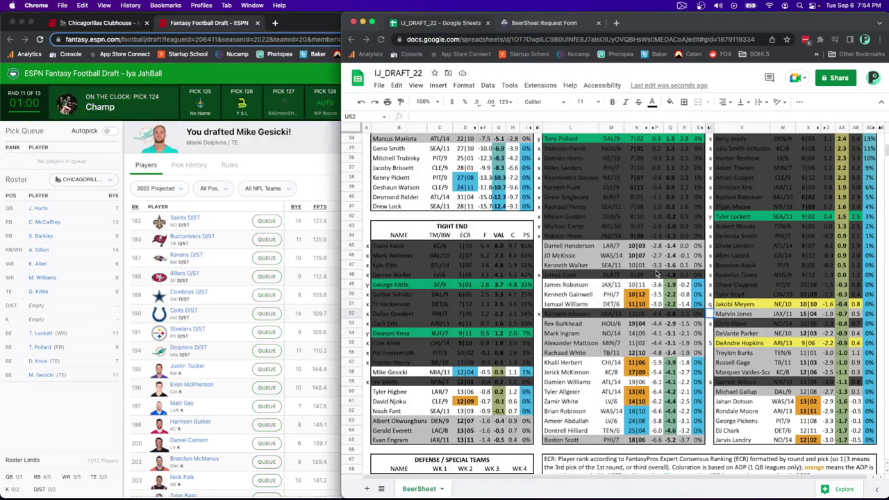
type("y")
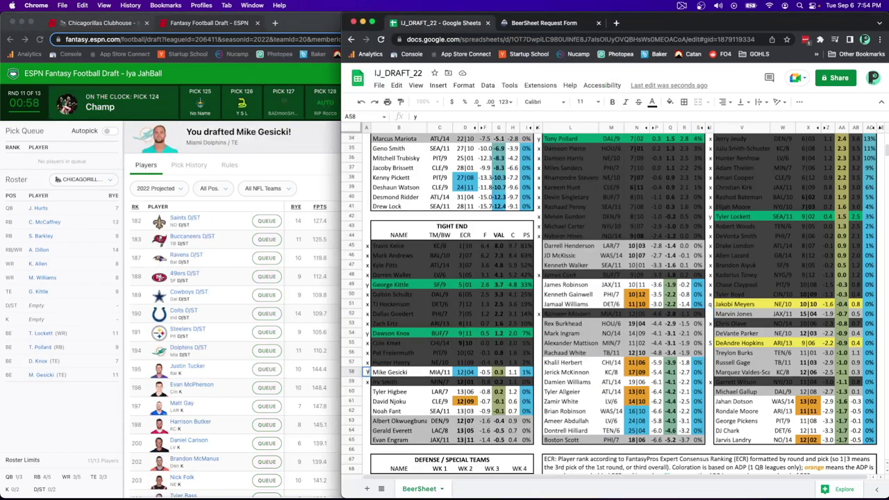
key("Return")
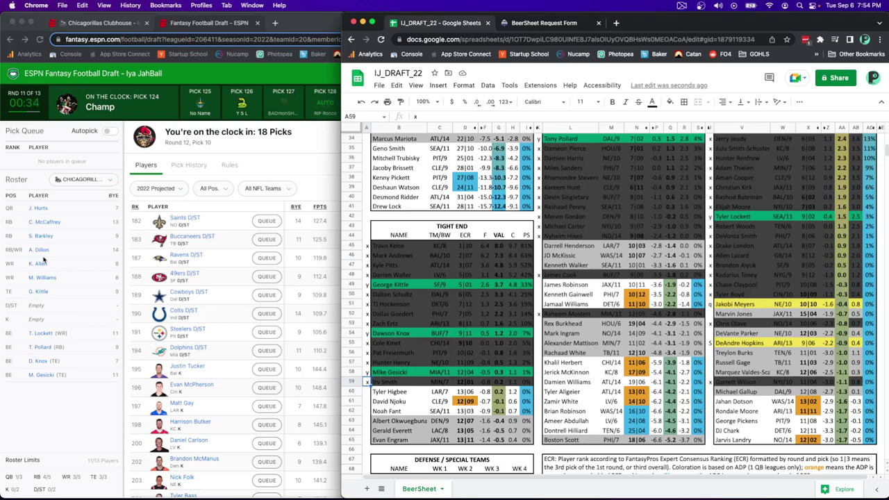
Check the ESPN roster and picks, then examine the week 1 to 4 matchups in the sheet's Defense / Special Teams table.
key("ctrl+alt+e")
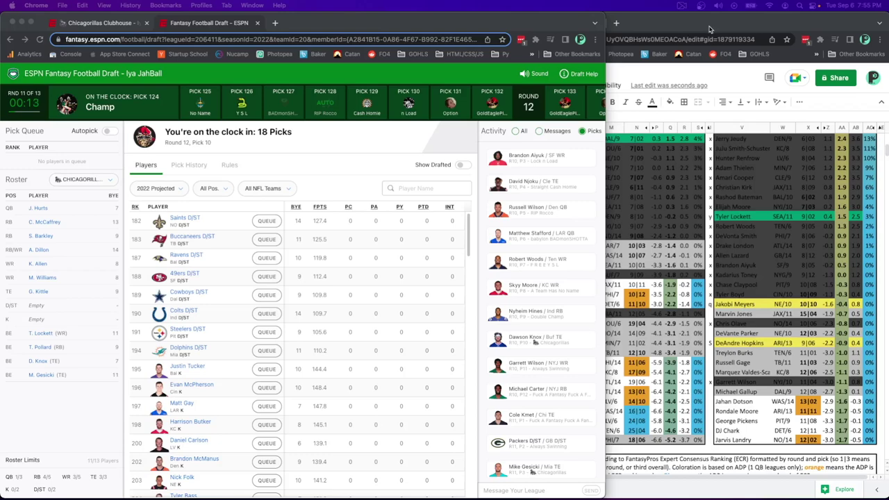
left_click(679, 35)
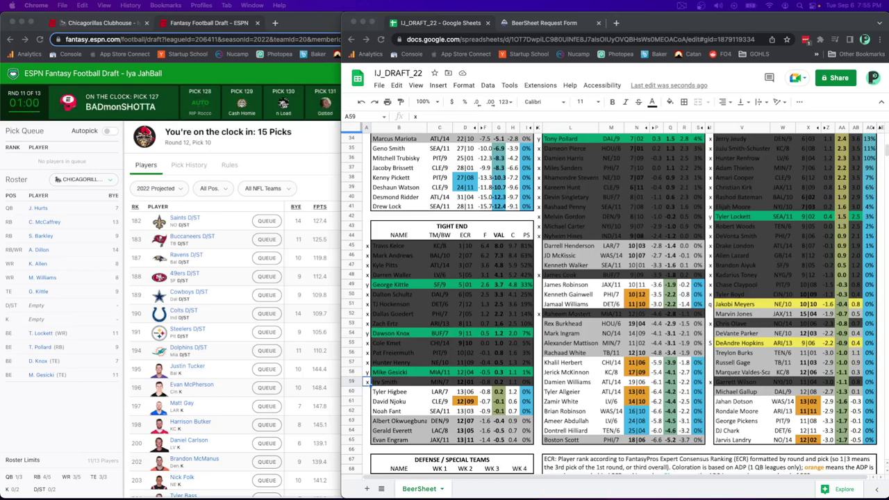
scroll(520, 278, "down", 8)
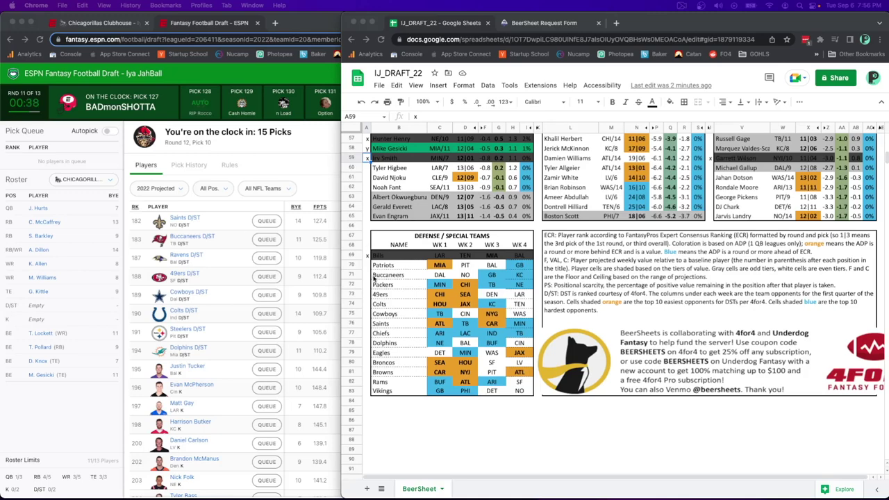
left_click(399, 305)
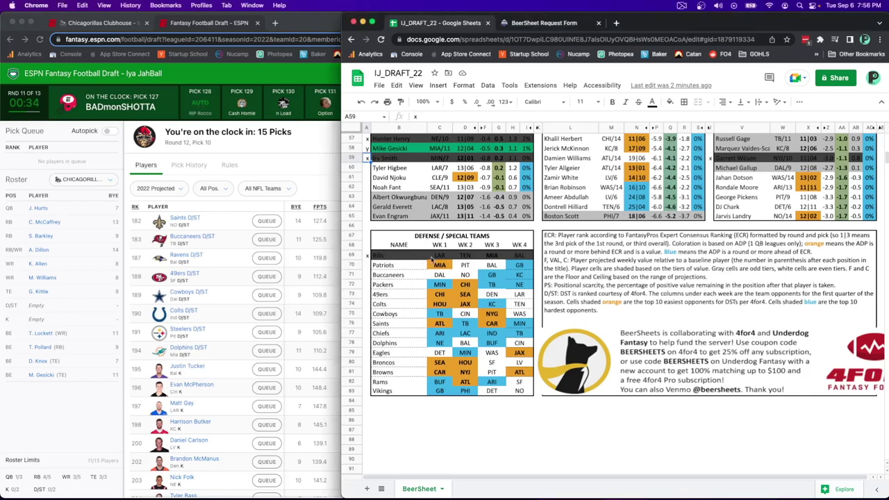
left_click(423, 275)
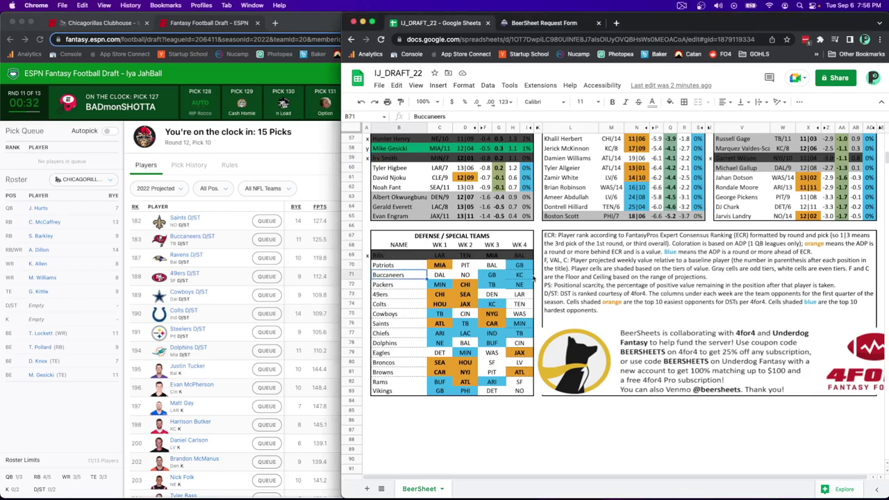
Compare the early-season matchups of the Patriots, Colts and Buccaneers in the sheet's defense table and check ESPN's recent picks.
left_click(369, 266)
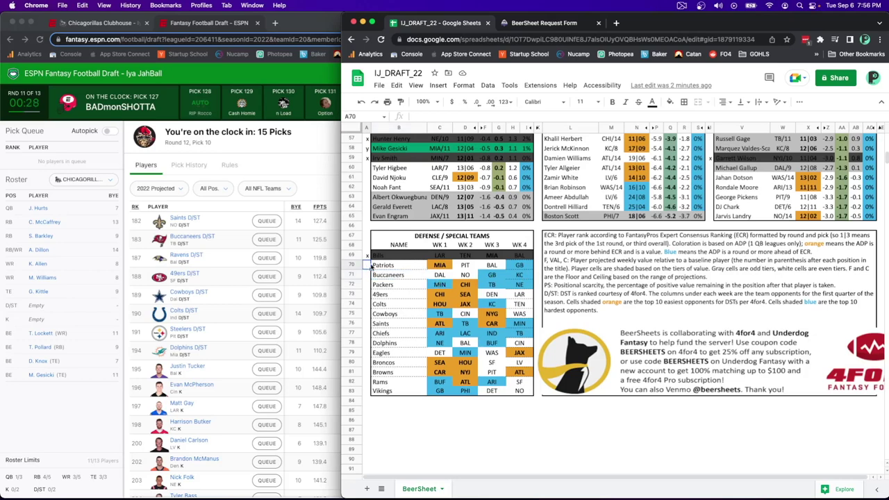
left_click(366, 306)
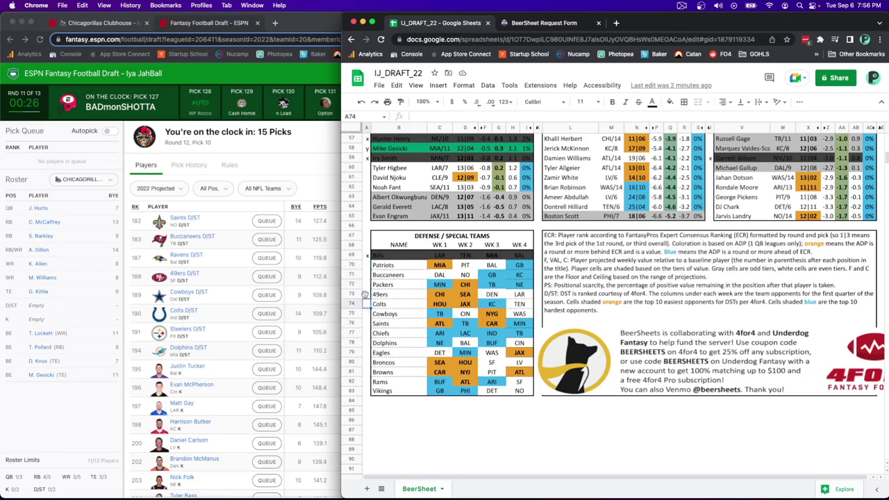
left_click(366, 273)
left_click(367, 265)
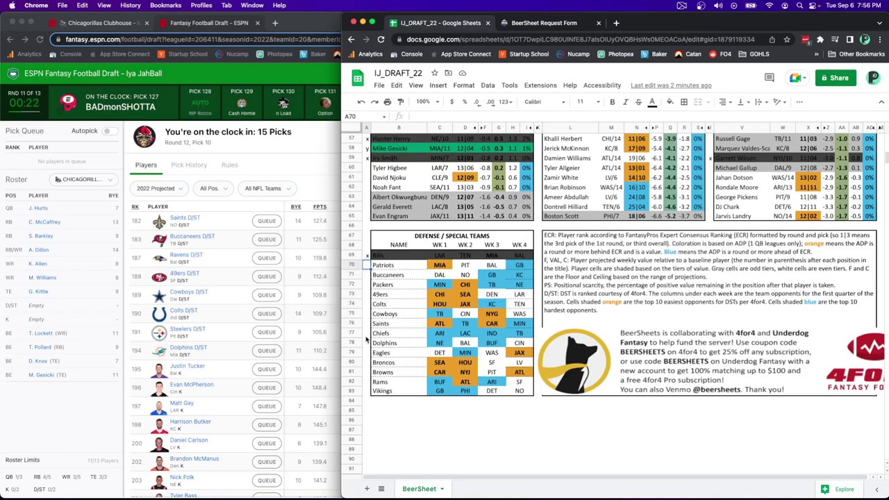
left_click(367, 303)
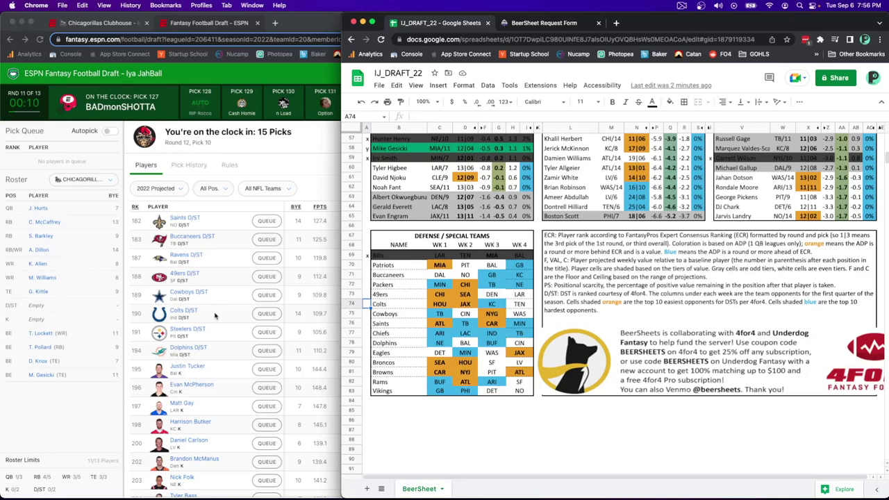
left_click(341, 175)
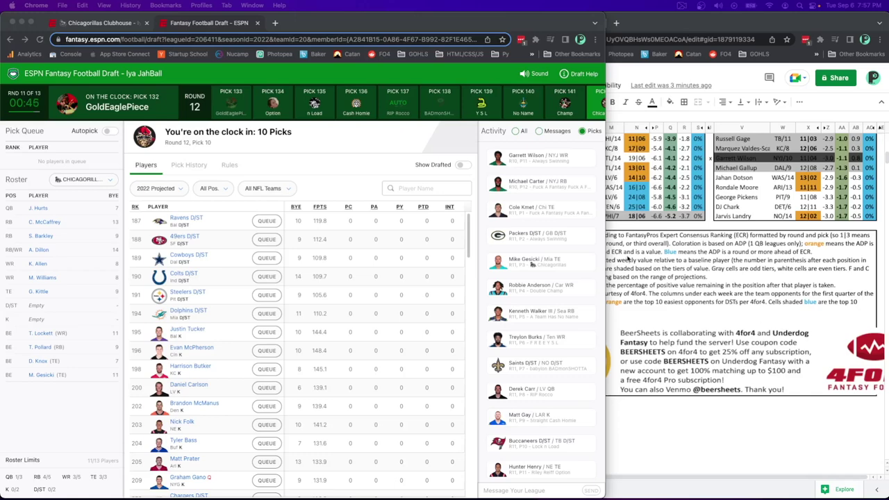
left_click(628, 259)
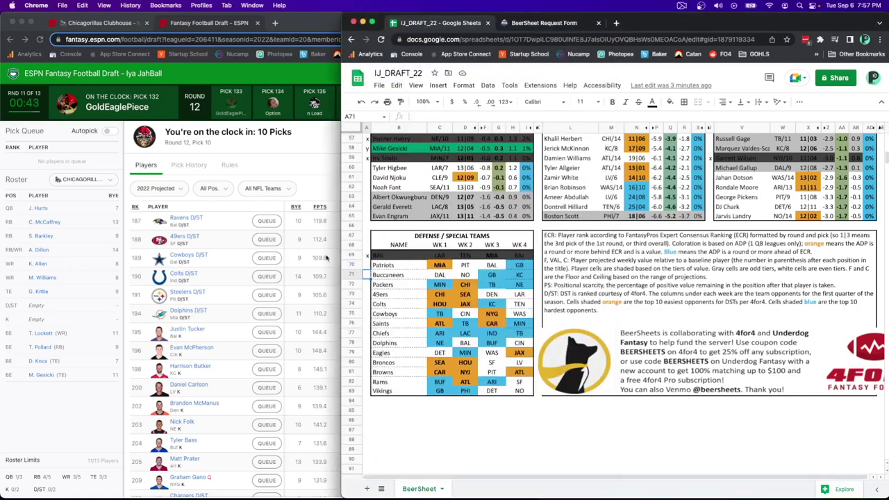
Draft the Patriots D/ST in ESPN with the round 12 pick after checking their row in the sheet's defense table.
left_click(221, 268)
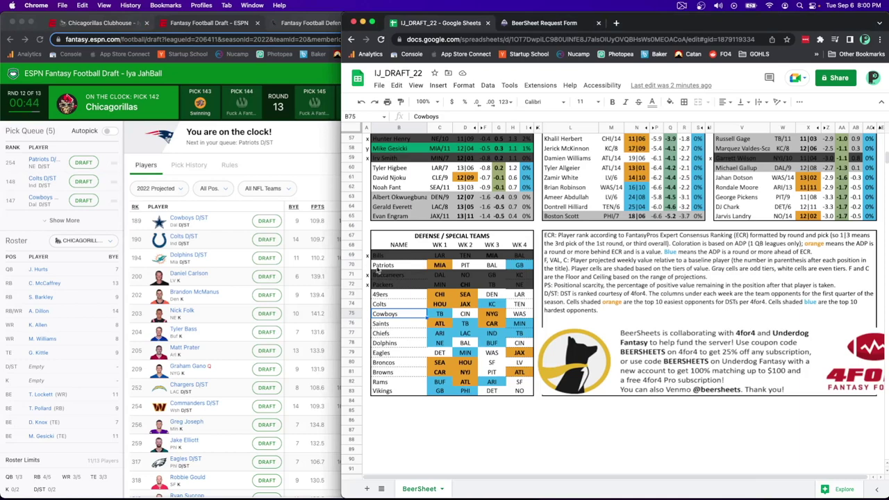
left_click(381, 267)
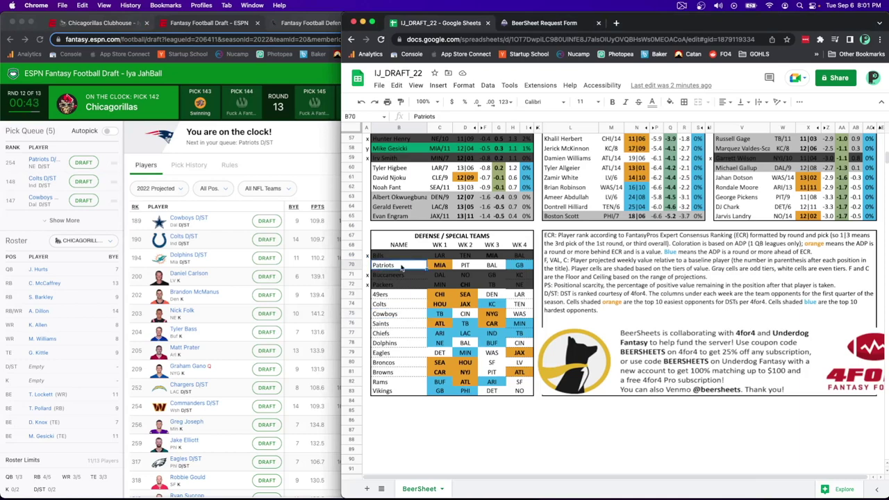
left_click(83, 164)
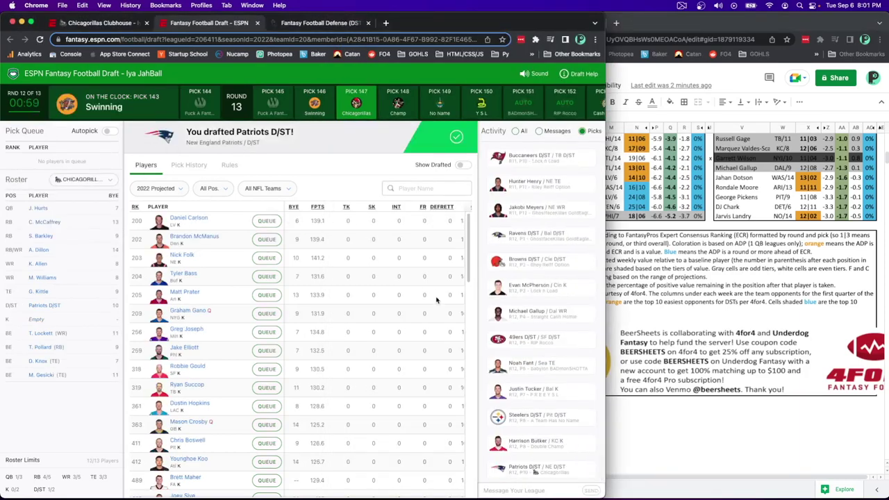
left_click(664, 320)
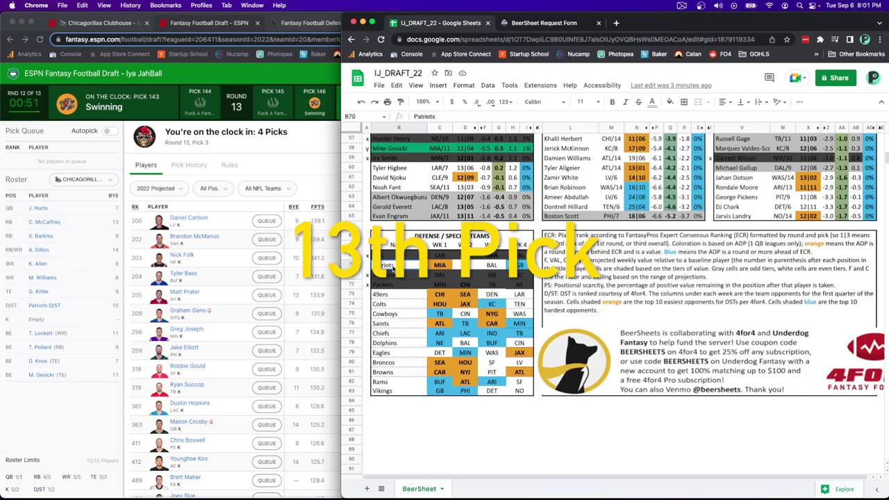
Search the web for "fantasy football kicker rankings 2022" in the browser window that holds the ESPN draft.
left_click(327, 194)
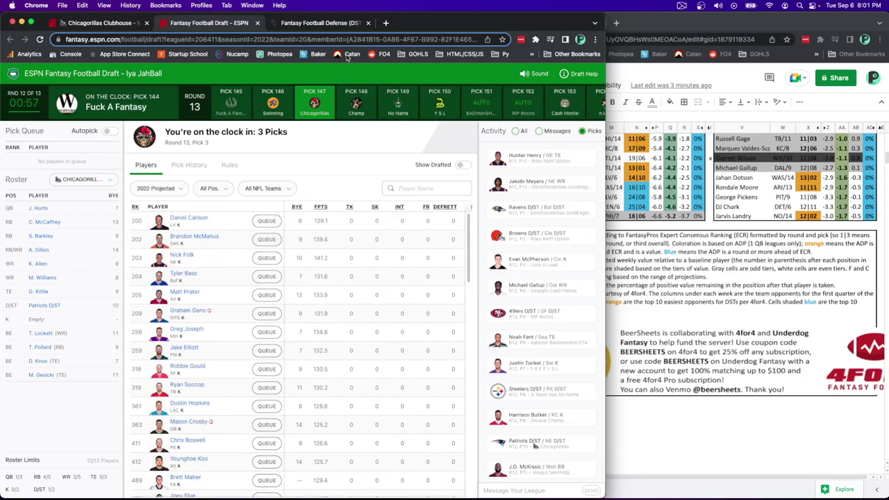
left_click(326, 25)
left_click(255, 40)
type("fanst")
key("BackSpace")
key("BackSpace")
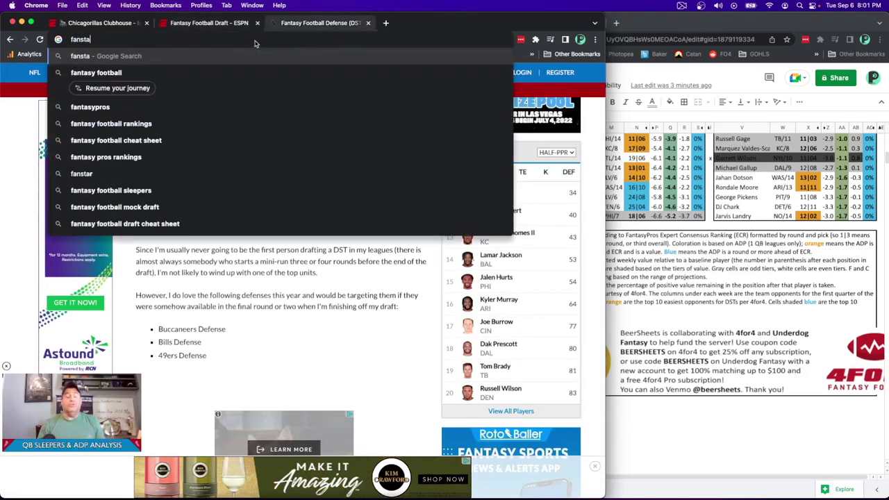
type("tasy footb")
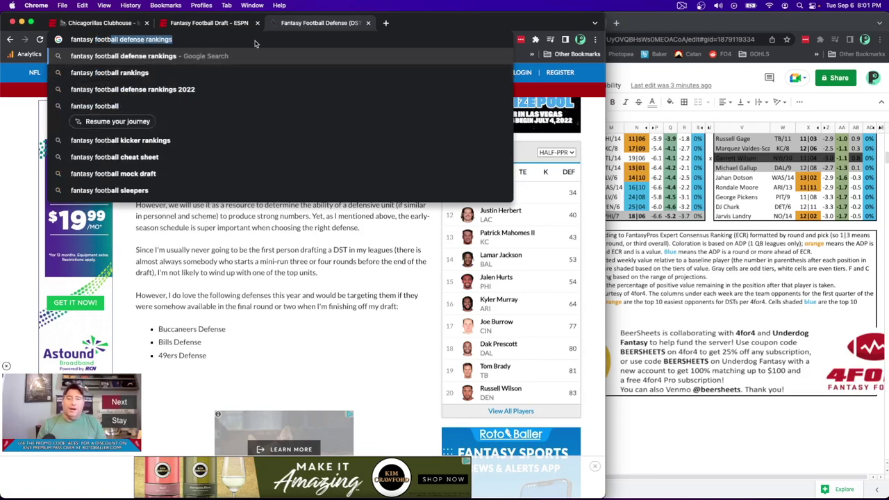
type("all kicker rankings 202")
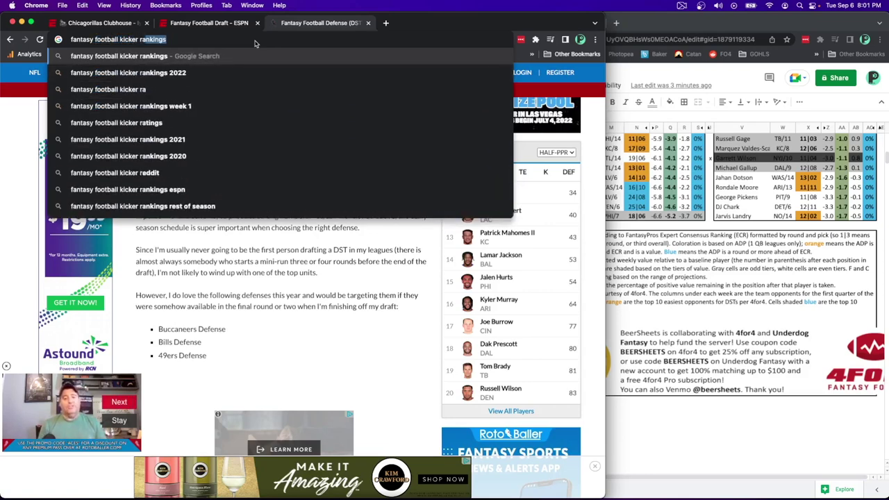
key("Return")
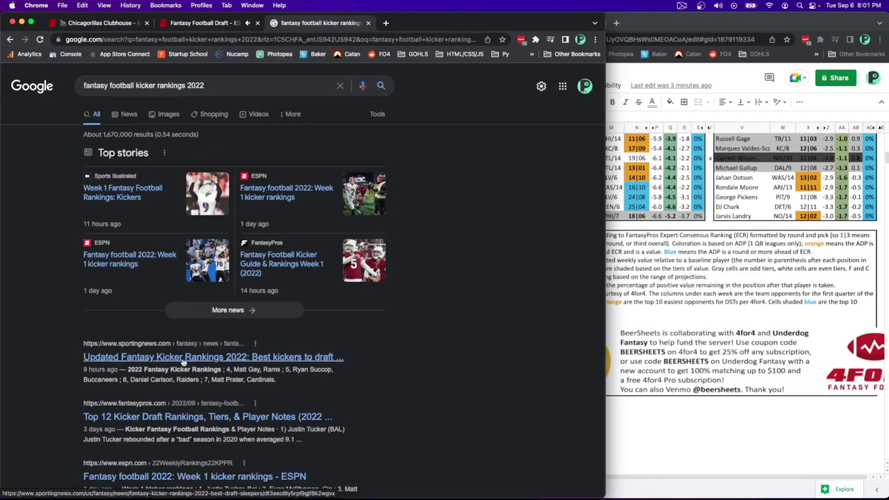
Open the FantasyPros article on the top 12 kicker draft rankings from the search results and examine its first tiers.
scroll(182, 360, "down", 7)
scroll(182, 360, "down", 10)
scroll(183, 360, "up", 10)
scroll(183, 361, "down", 5)
scroll(182, 361, "down", 1)
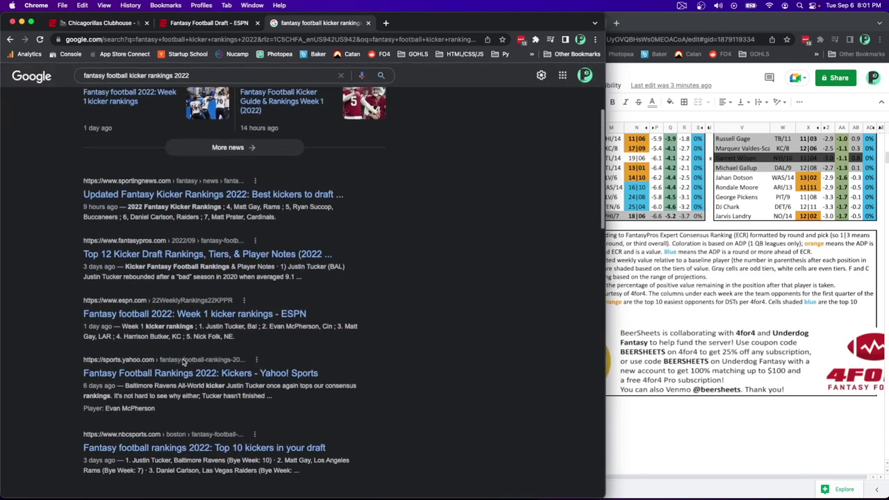
left_click(168, 251)
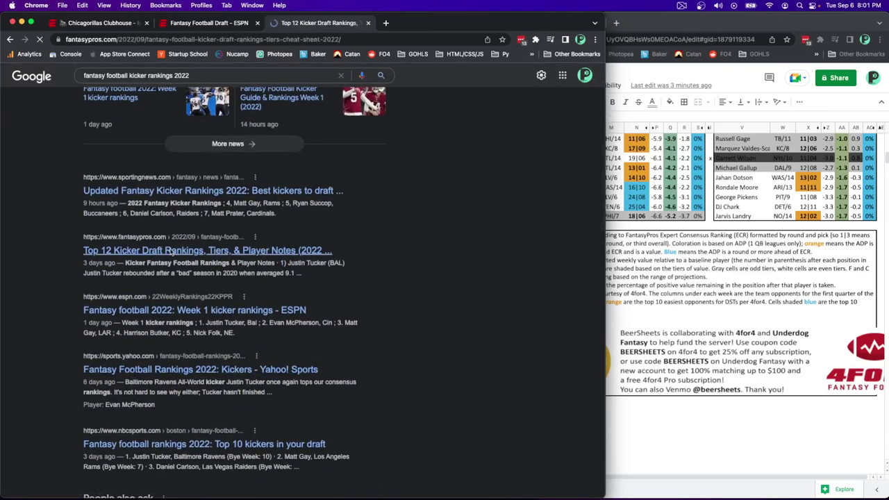
scroll(250, 243, "down", 5)
scroll(250, 243, "down", 1)
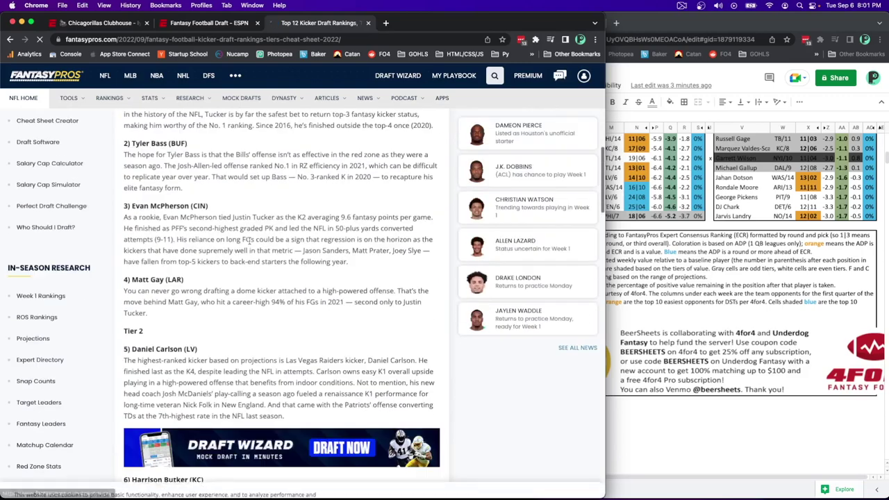
scroll(250, 244, "up", 4)
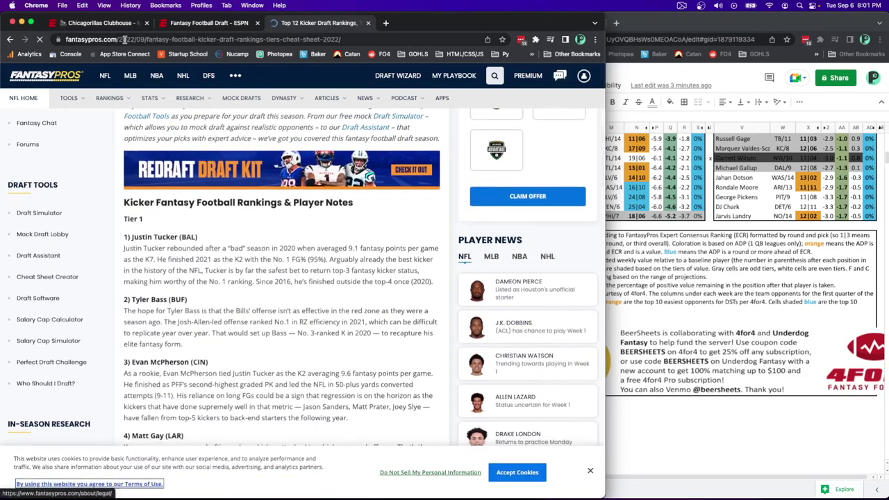
Compare ESPN's available kickers with the FantasyPros Tier 1 list and draft Tyler Bass with the round 13 pick.
key("ctrl+shift+Tab")
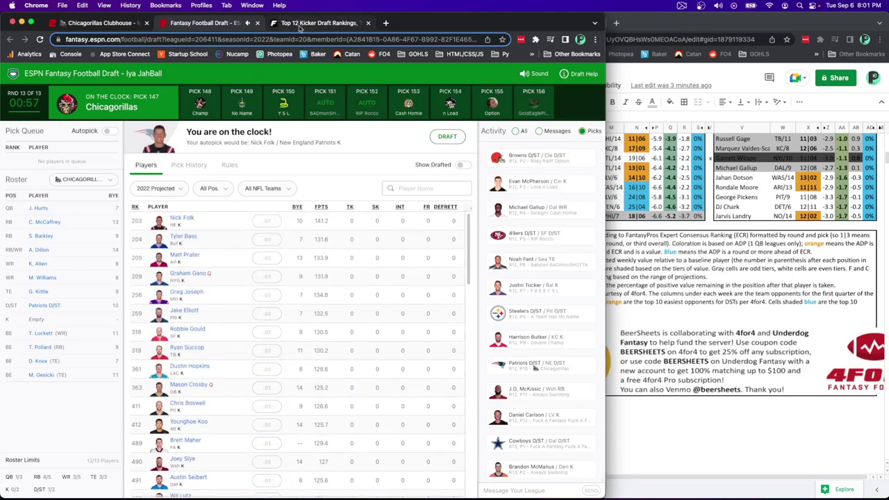
left_click(300, 25)
scroll(167, 298, "down", 1)
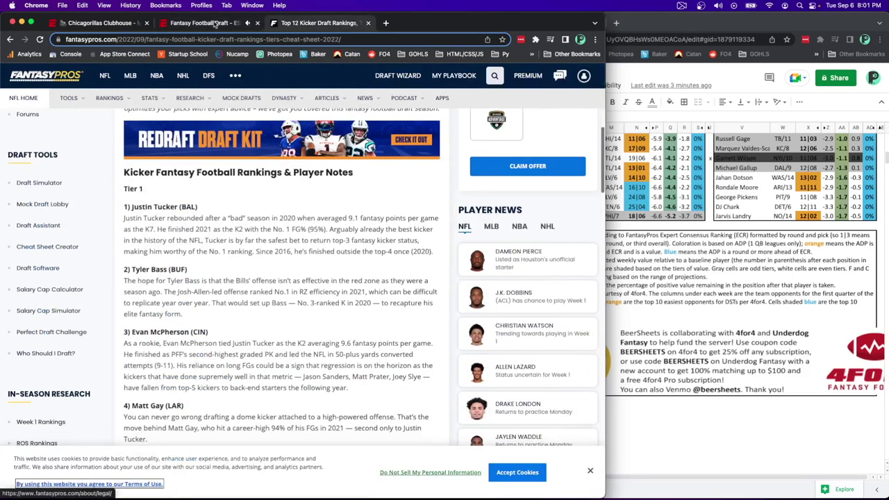
left_click(208, 24)
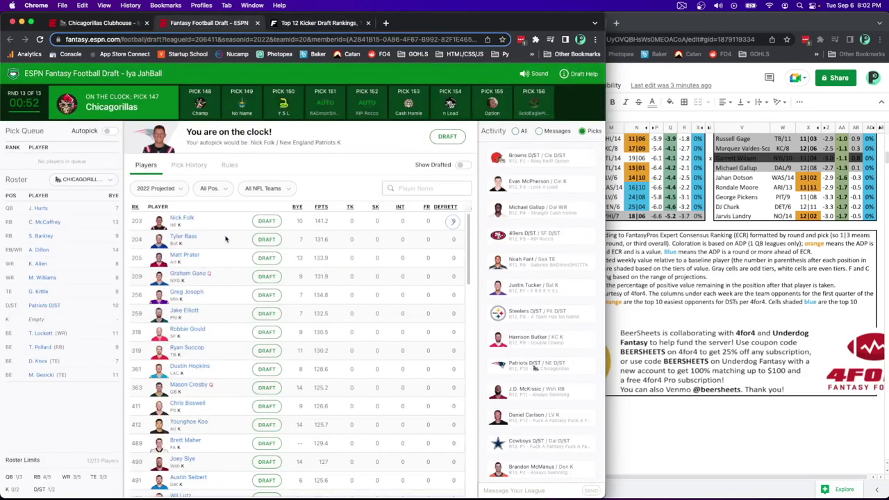
left_click(267, 243)
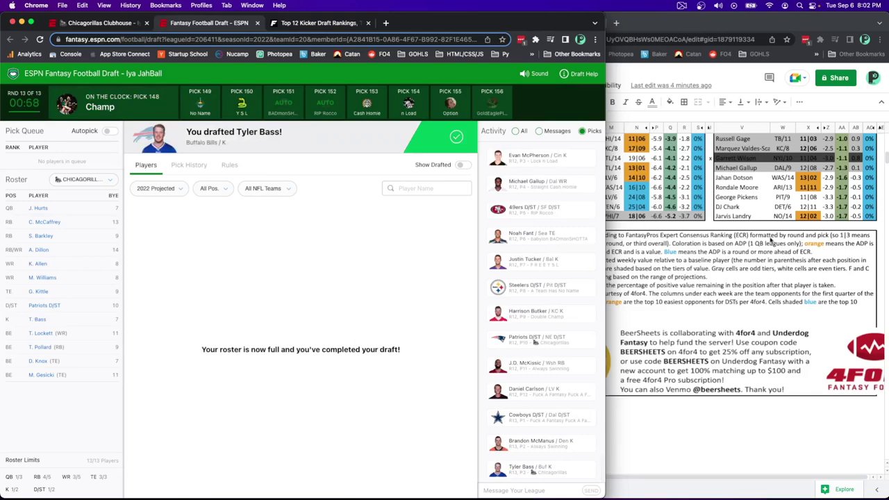
Mark the Patriots defense as an own pick with "y" in the sheet's cell A70 and review the position lists above.
left_click(759, 23)
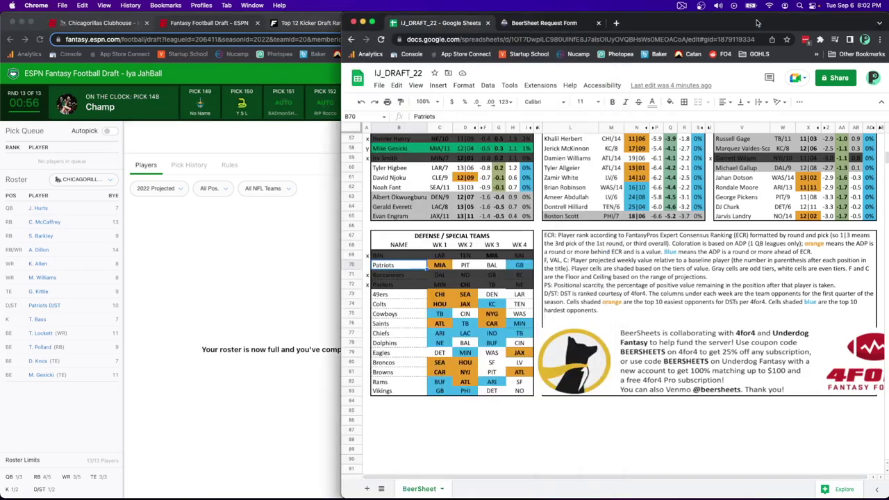
scroll(659, 256, "up", 3)
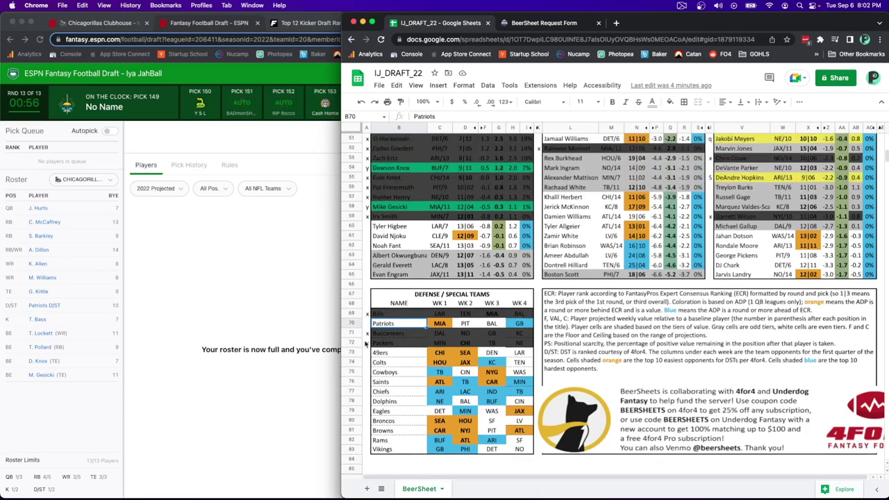
left_click(368, 324)
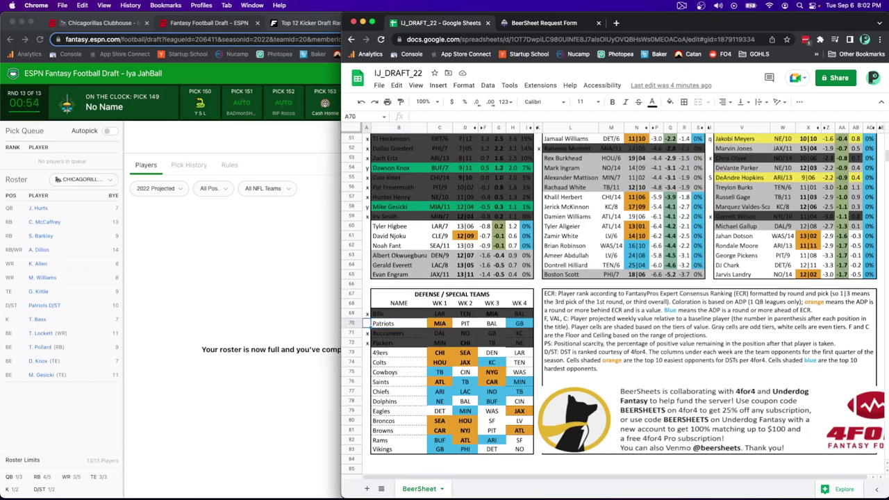
type("y")
key("Return")
scroll(607, 297, "up", 5)
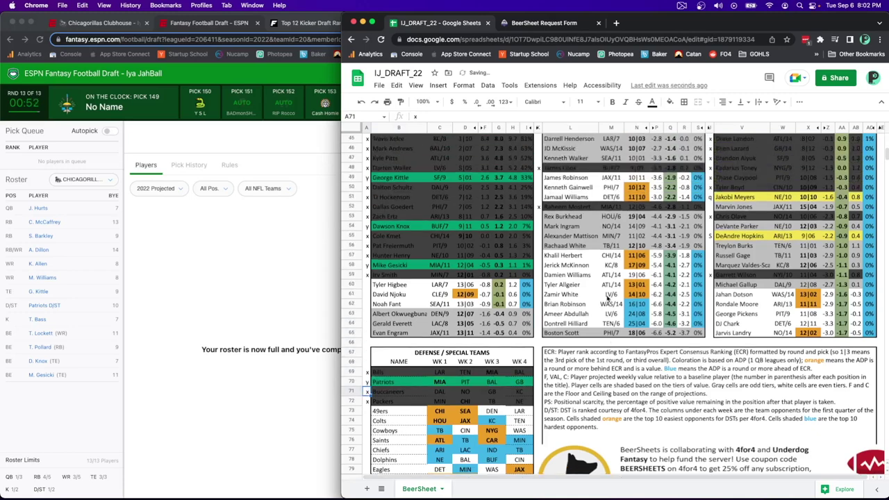
scroll(607, 298, "up", 15)
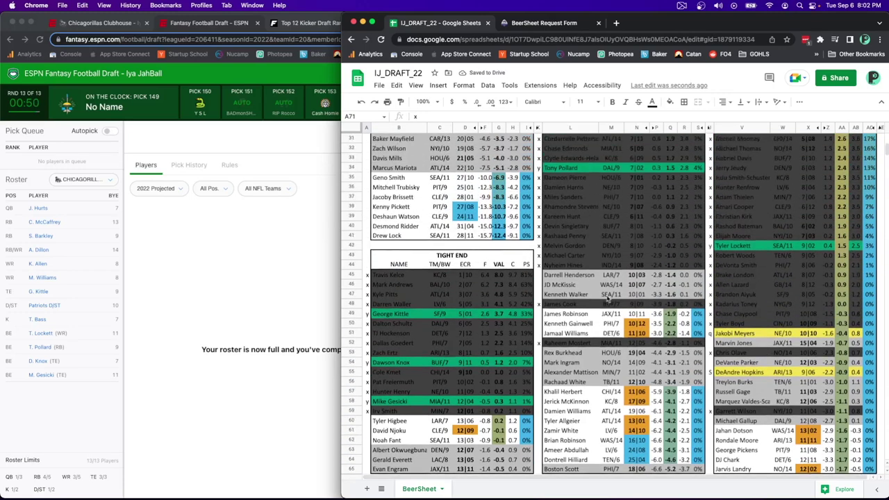